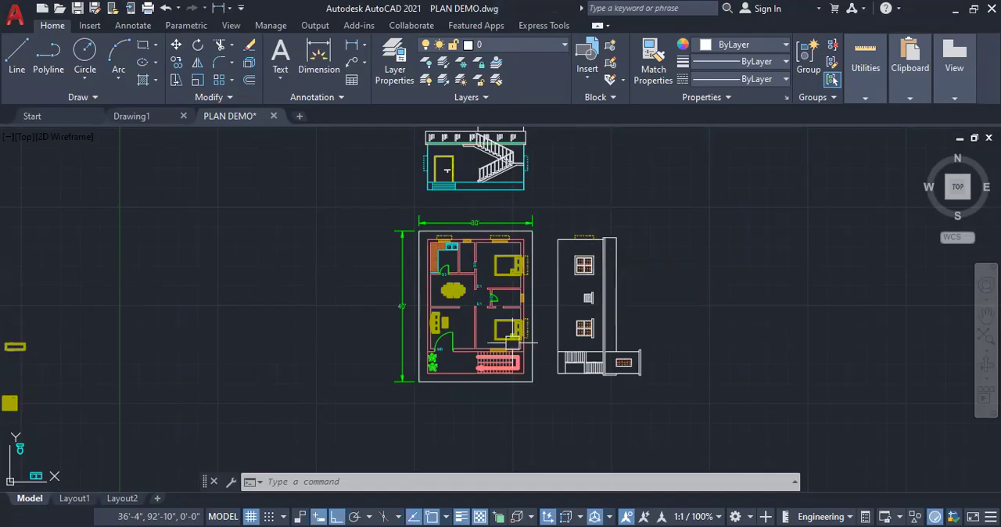
Move the complete side elevation from the plan's right side to the open space left of the floor plan
scroll(449, 334, "up", 2)
scroll(449, 334, "up", 2)
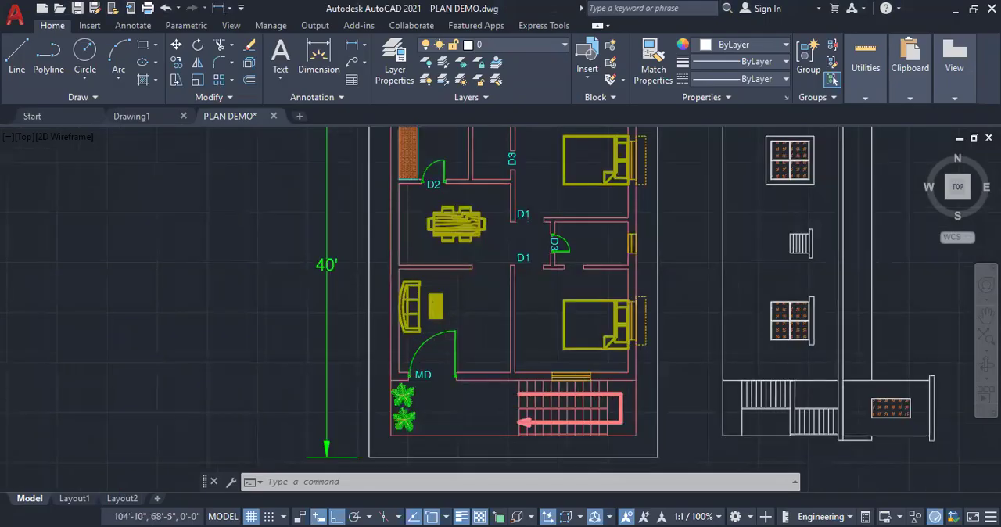
scroll(613, 352, "down", 2)
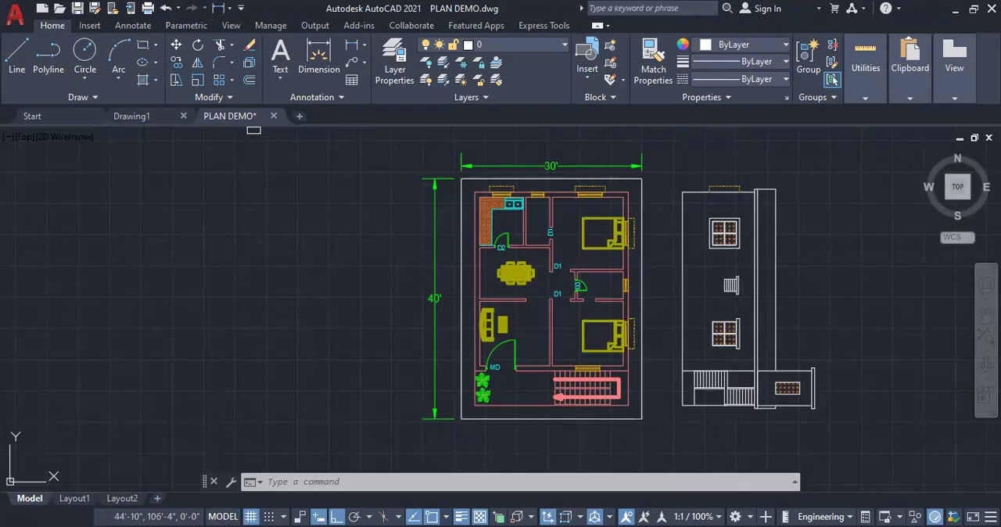
left_click(176, 44)
left_click_drag(673, 176, 825, 419)
key("Return")
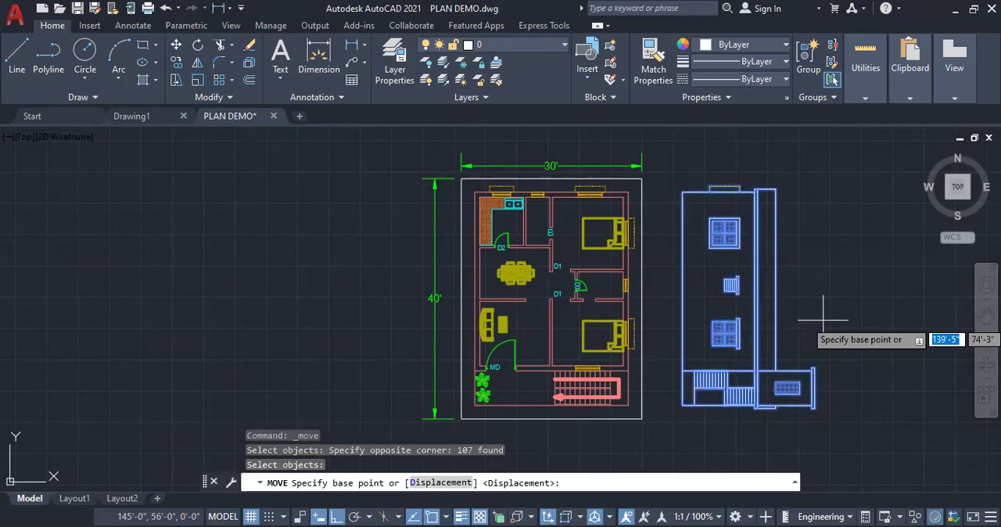
left_click(823, 320)
left_click(367, 320)
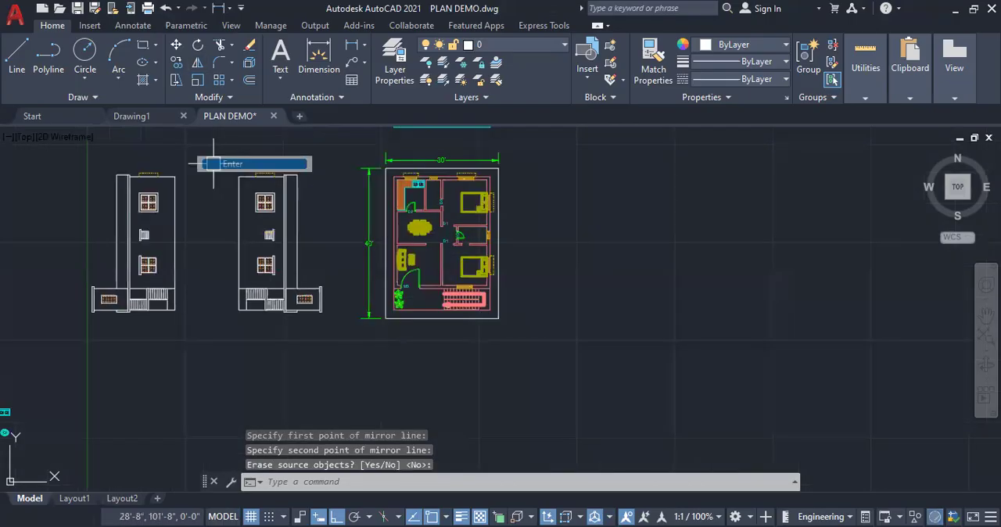
Replace the side elevation with its horizontally mirrored copy and move that copy close beside the floor plan
key("Return")
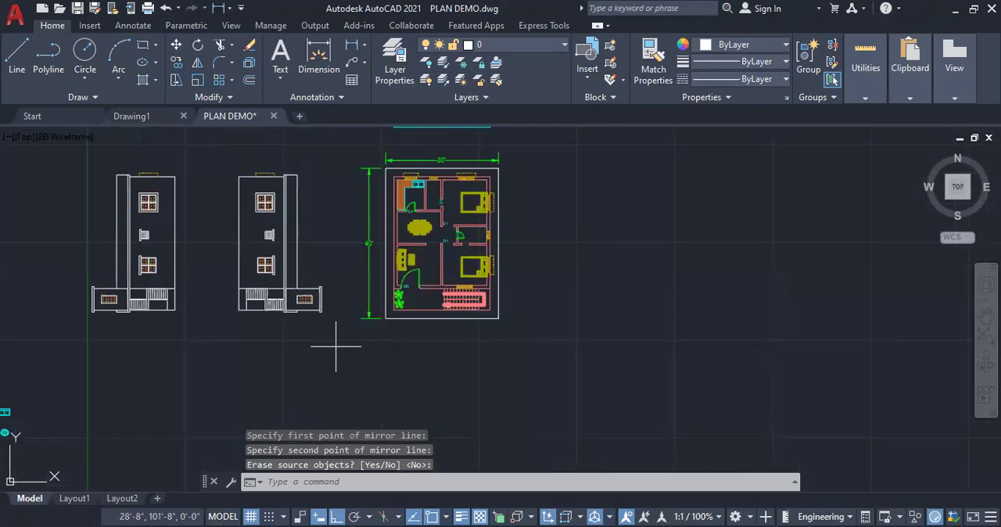
left_click_drag(336, 346, 230, 164)
key("Delete")
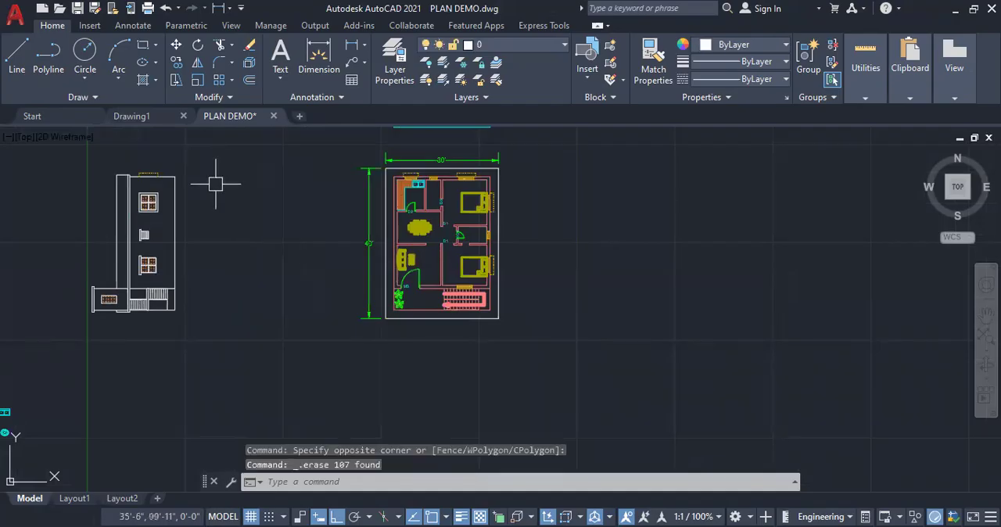
left_click(53, 155)
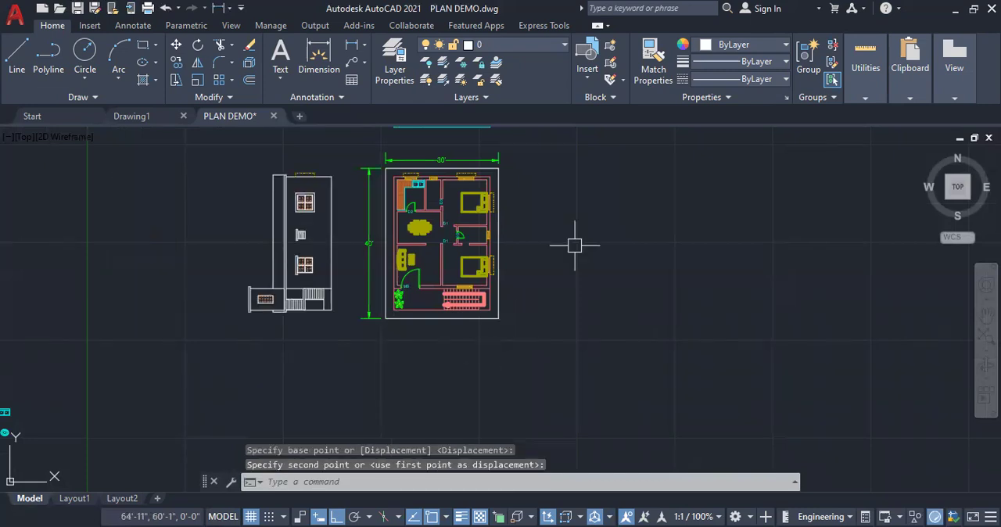
Examine the floor plan's walls, doors, windows, chhajas and staircase to judge where a section should cut
scroll(538, 159, "up", 1)
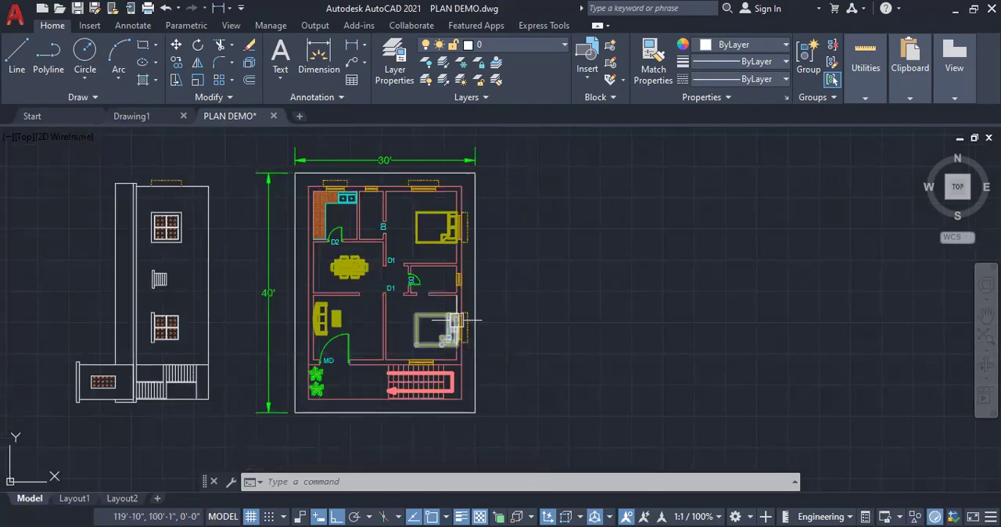
scroll(457, 319, "up", 1)
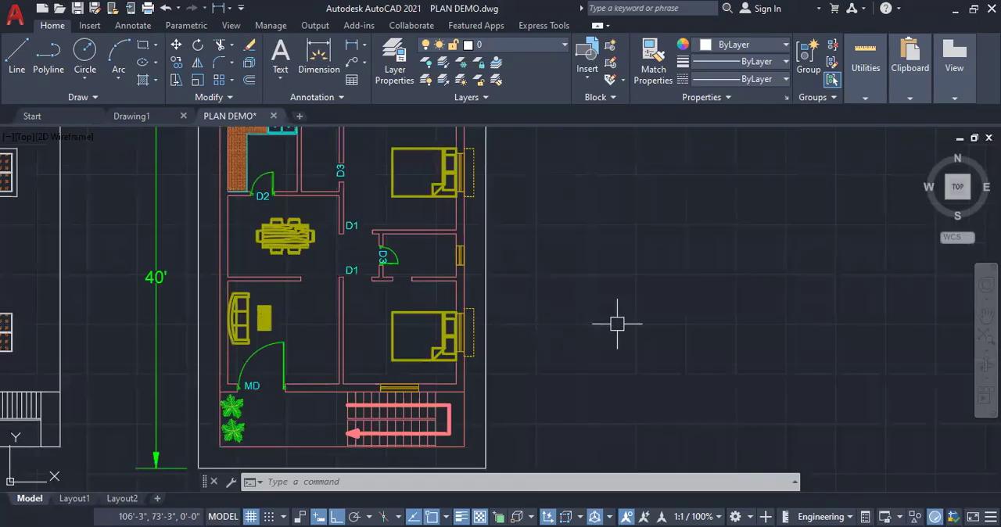
scroll(503, 305, "down", 1)
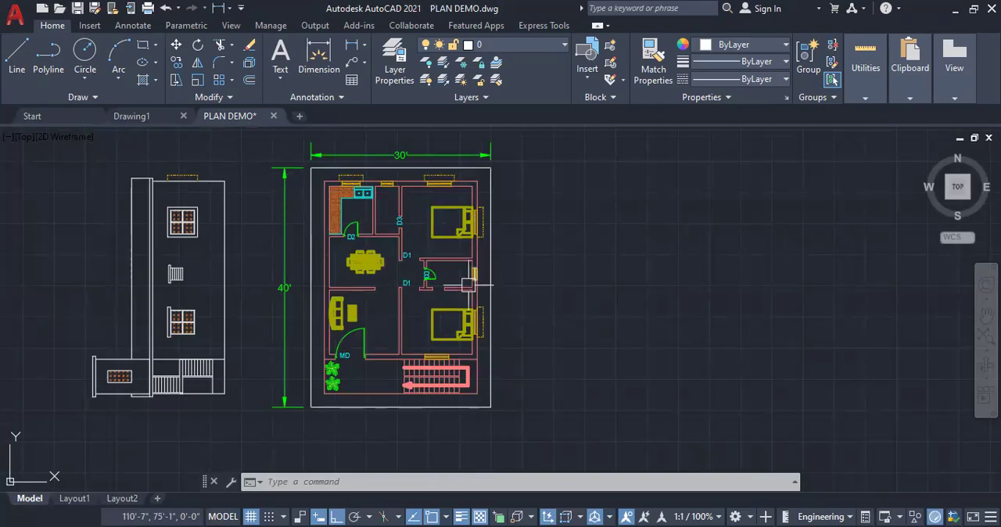
mouse_move(341, 188)
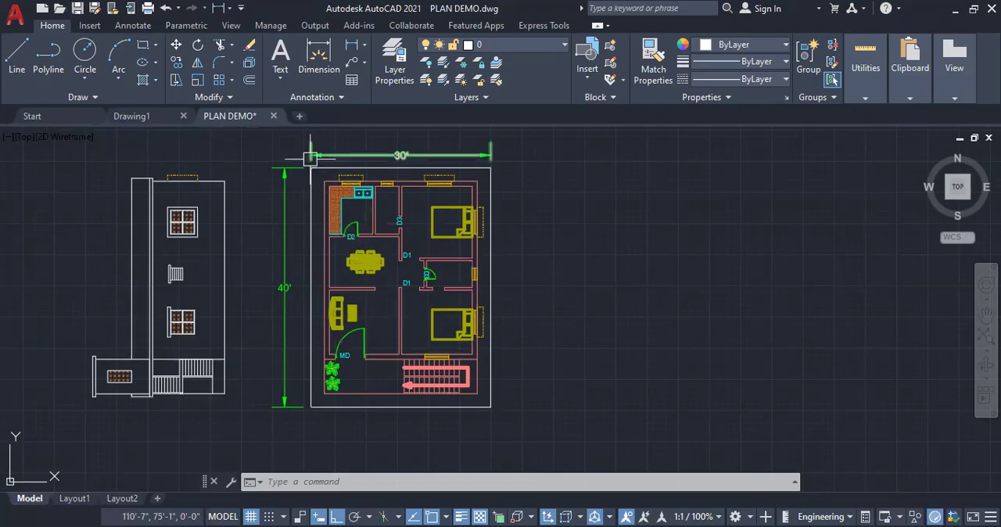
scroll(310, 156, "up", 4)
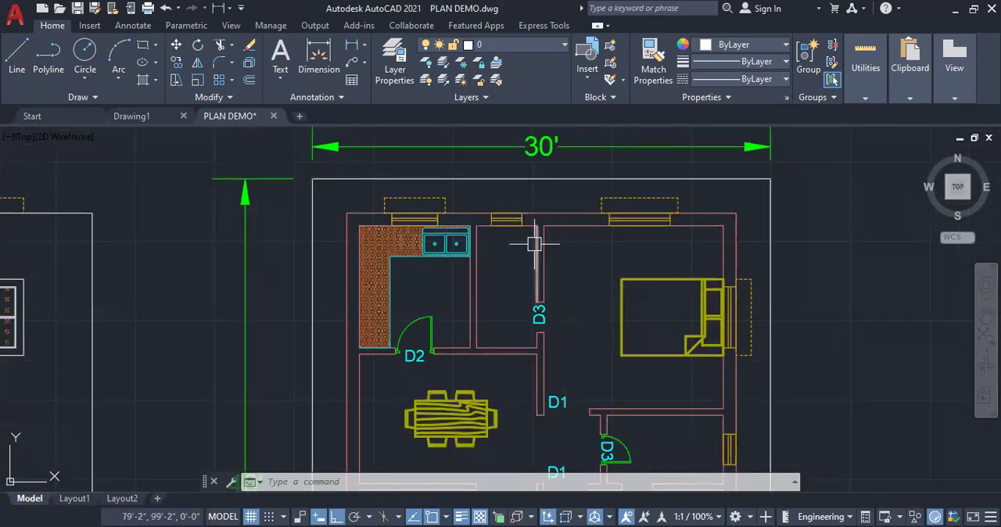
mouse_move(534, 244)
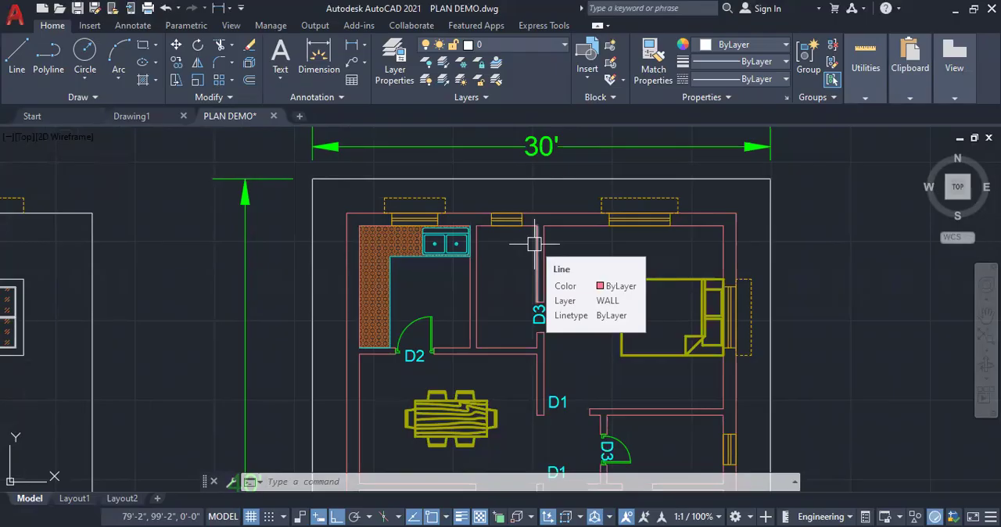
mouse_move(750, 297)
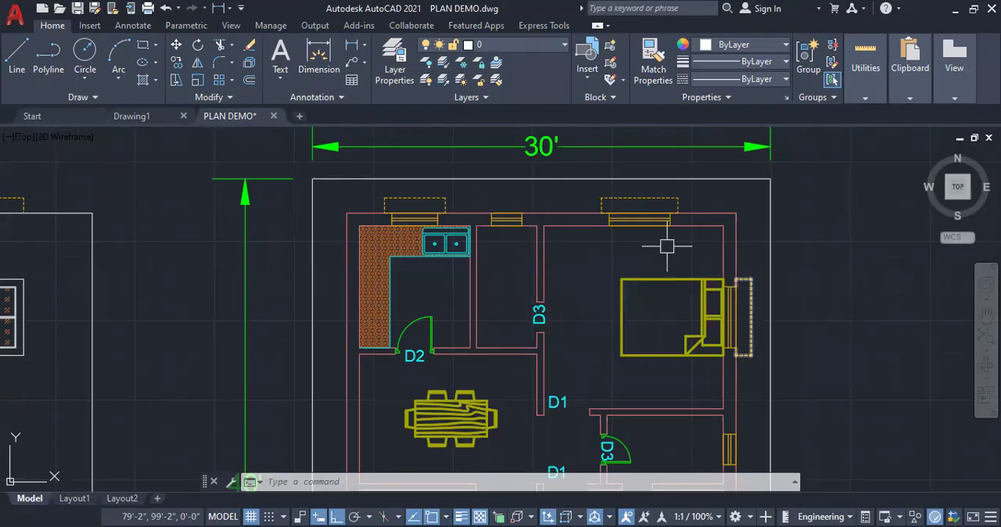
scroll(603, 212, "down", 4)
scroll(603, 212, "up", 3)
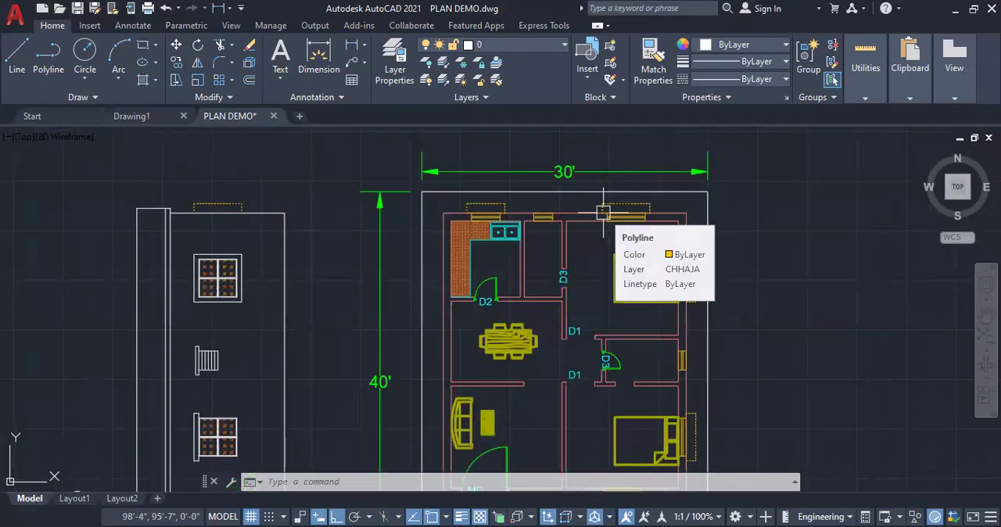
scroll(603, 212, "down", 2)
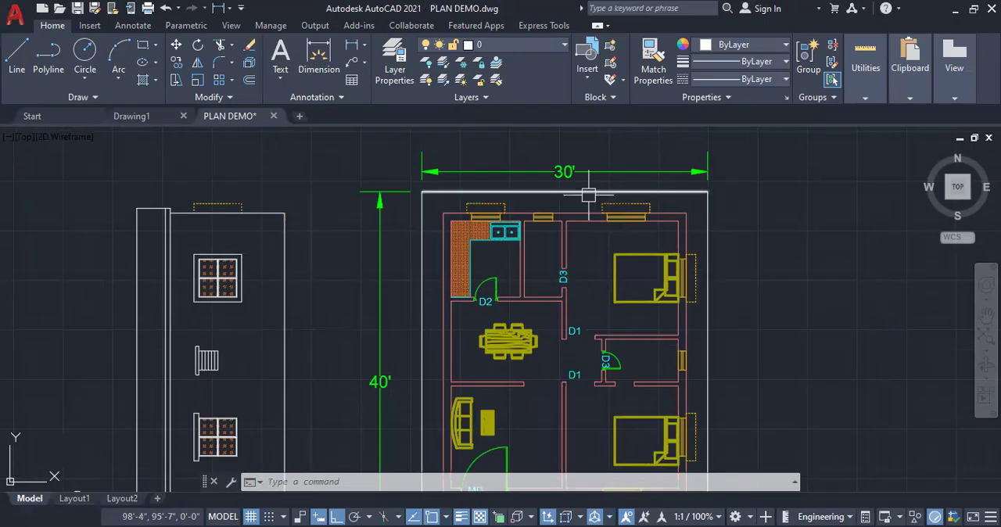
scroll(663, 423, "up", 2)
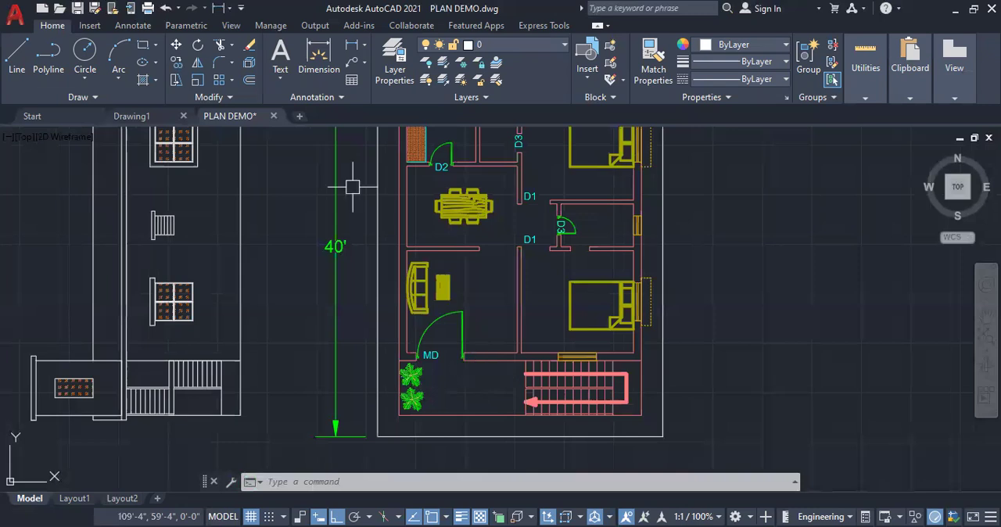
scroll(363, 243, "down", 3)
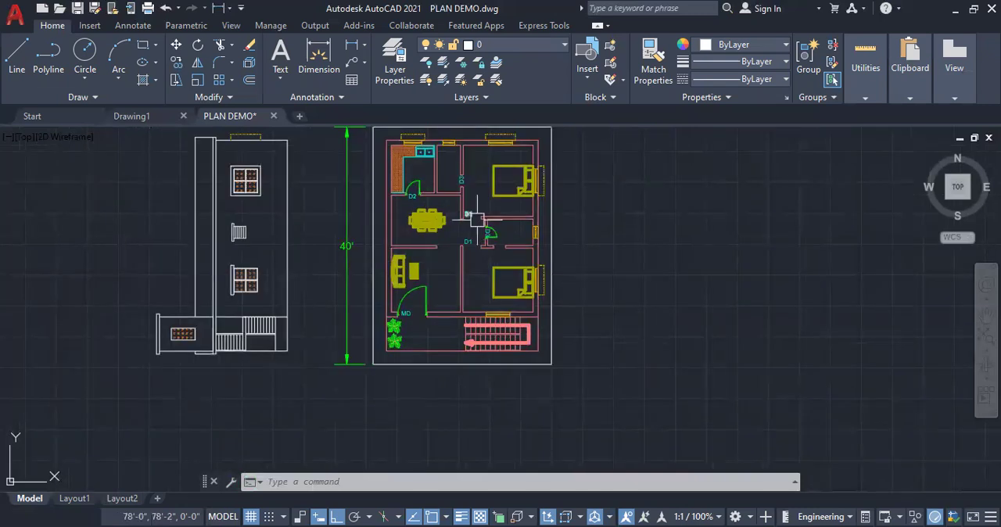
left_click(16, 56)
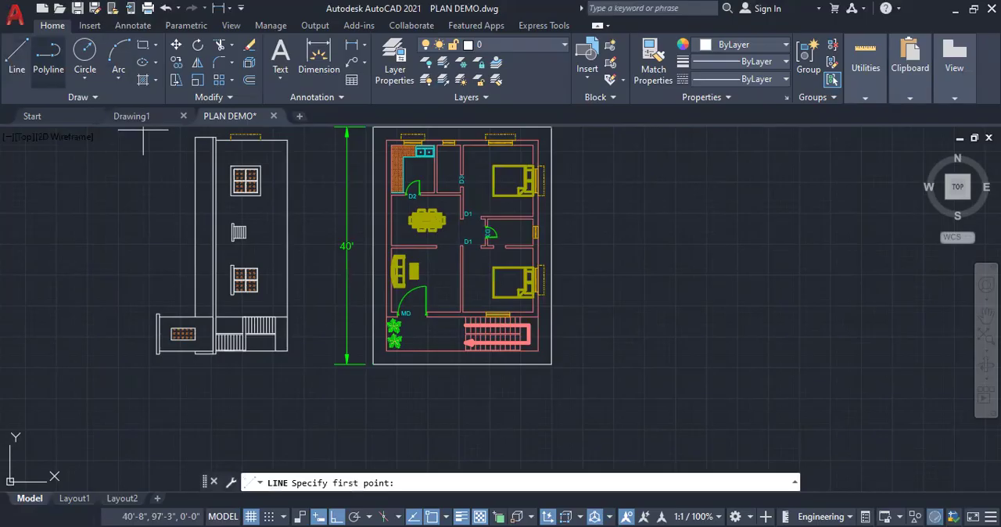
scroll(359, 226, "up", 2)
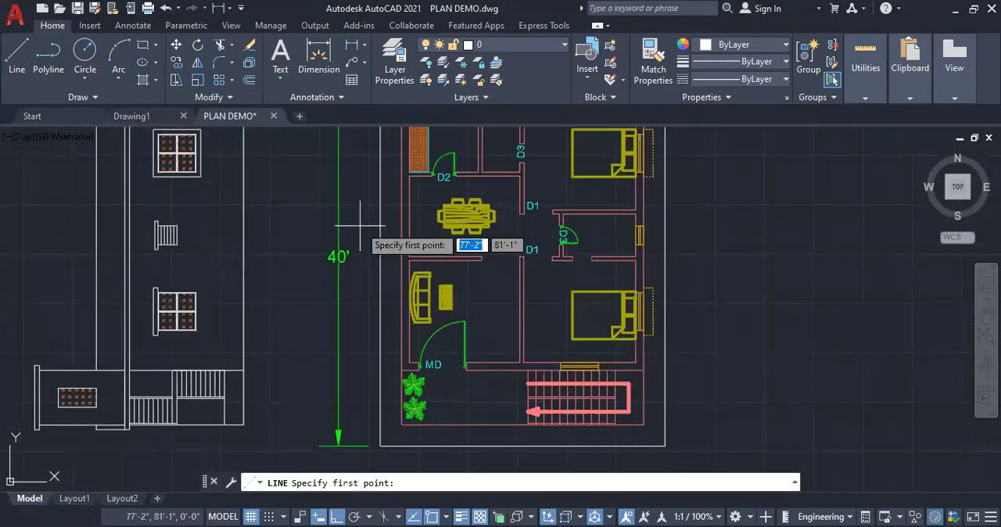
left_click(359, 226)
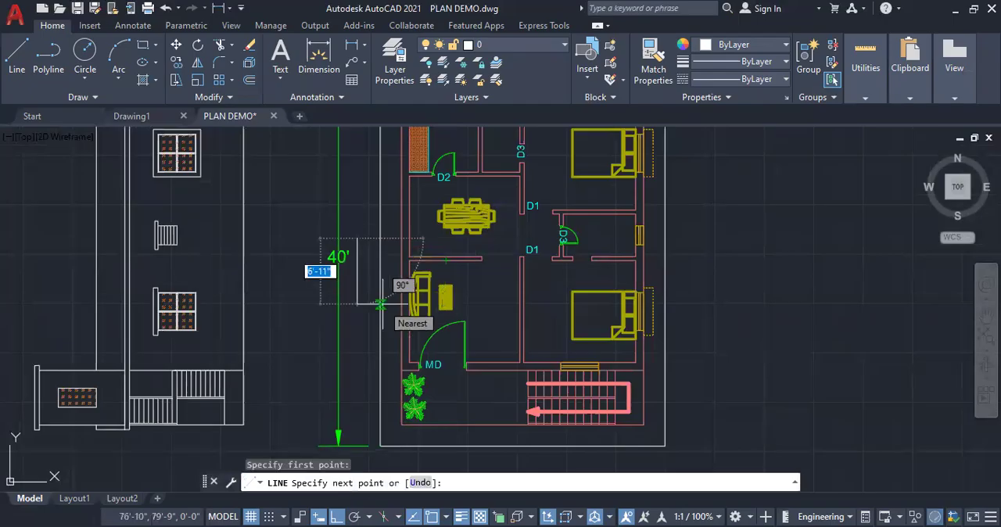
key("Escape")
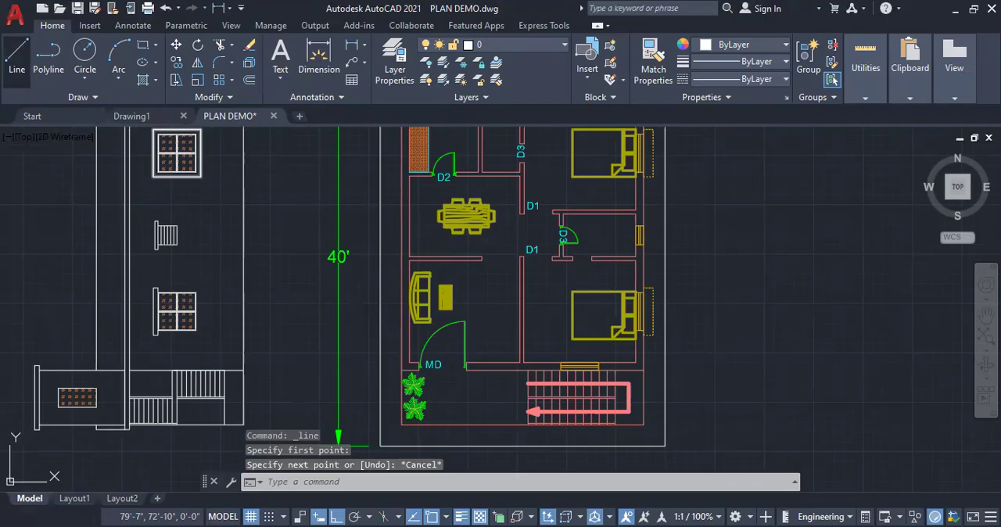
Draw a vertical section line through the bedrooms and staircase, with a bottom leg about 6'-3" long to the right and half an arrowhead
left_click(17, 59)
left_click(503, 133)
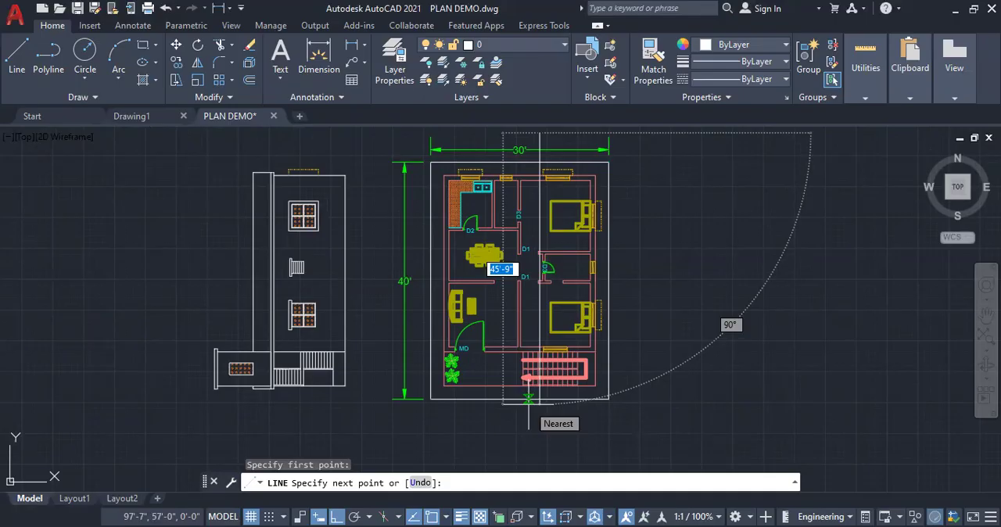
scroll(529, 398, "up", 4)
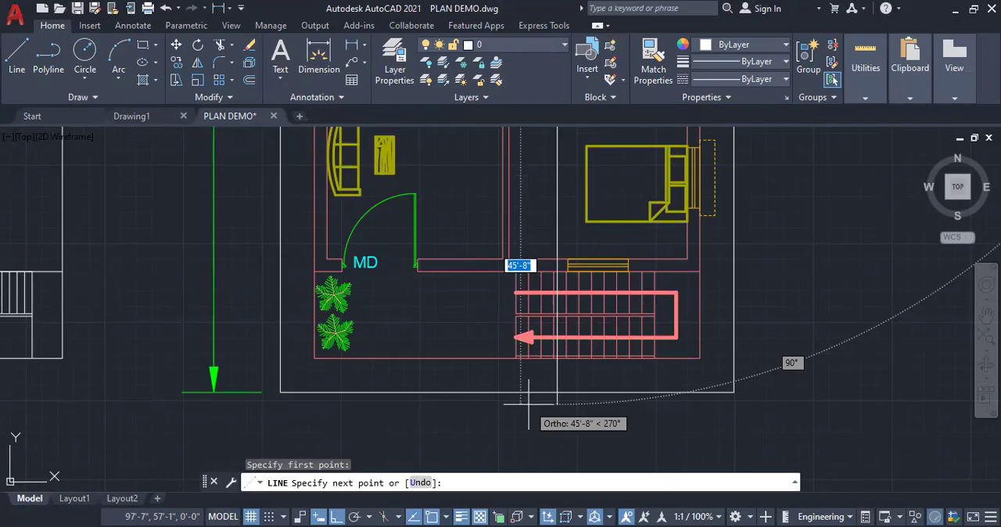
left_click(557, 432)
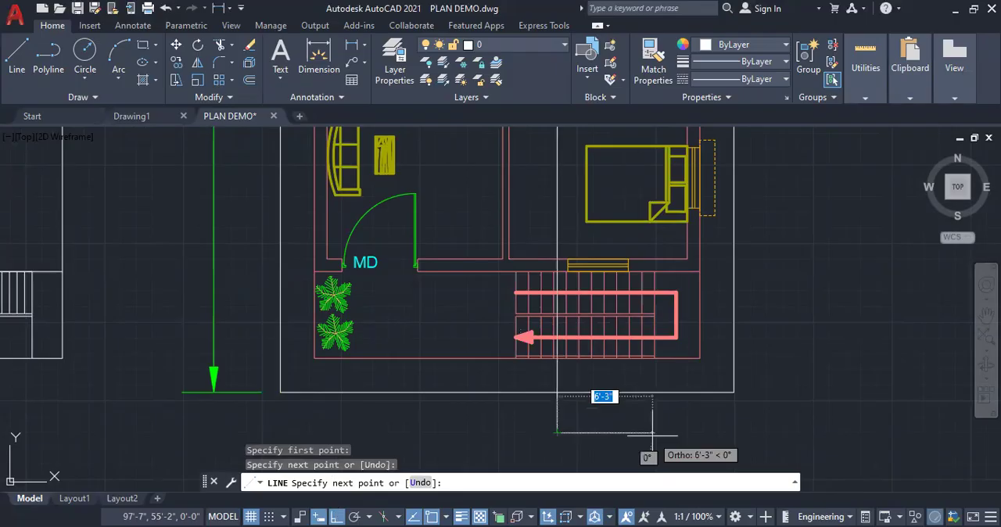
right_click(633, 416)
left_click(693, 232)
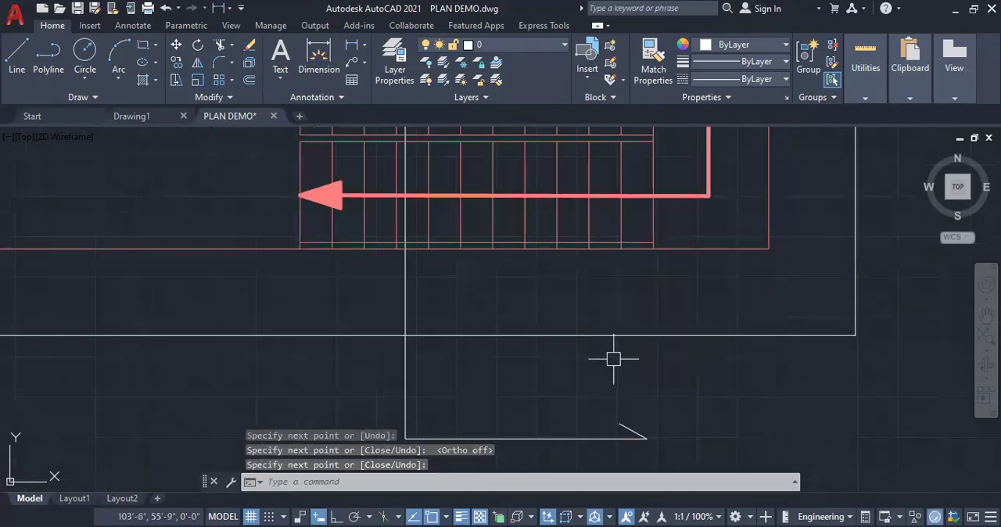
Mirror the short arrowhead stroke across the section line's bottom leg, keeping the source stroke
scroll(581, 273, "down", 2)
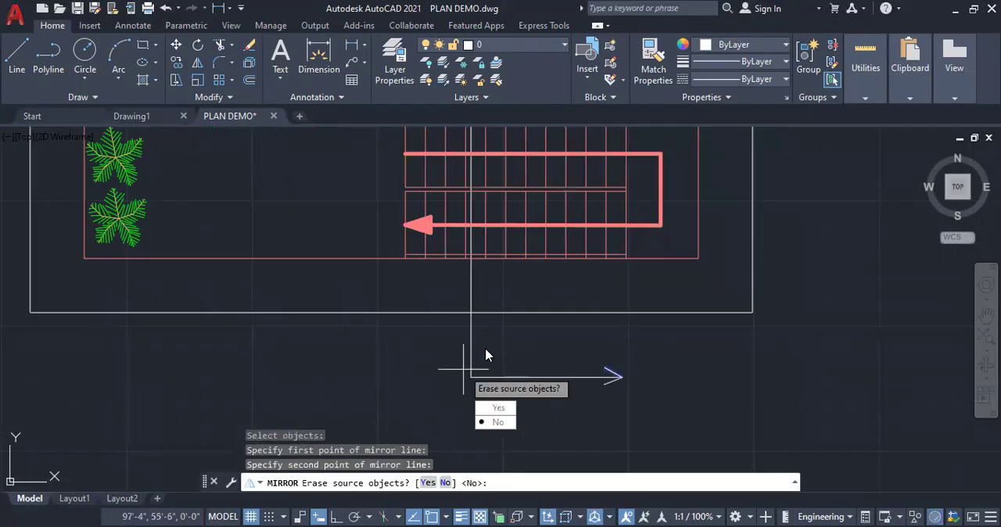
key("Return")
scroll(463, 368, "down", 6)
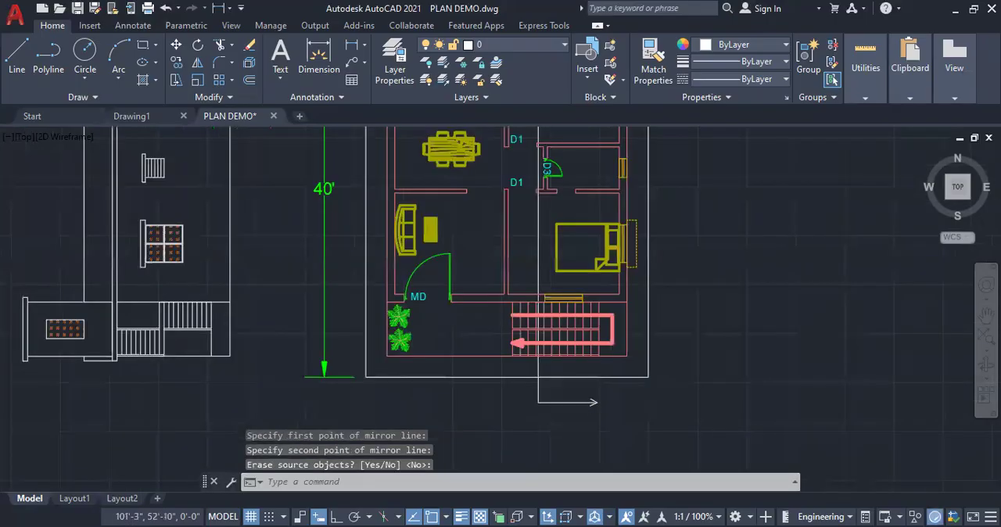
Copy the bottom leg with its arrowhead to the upper end of the section line above the plan
scroll(574, 400, "up", 6)
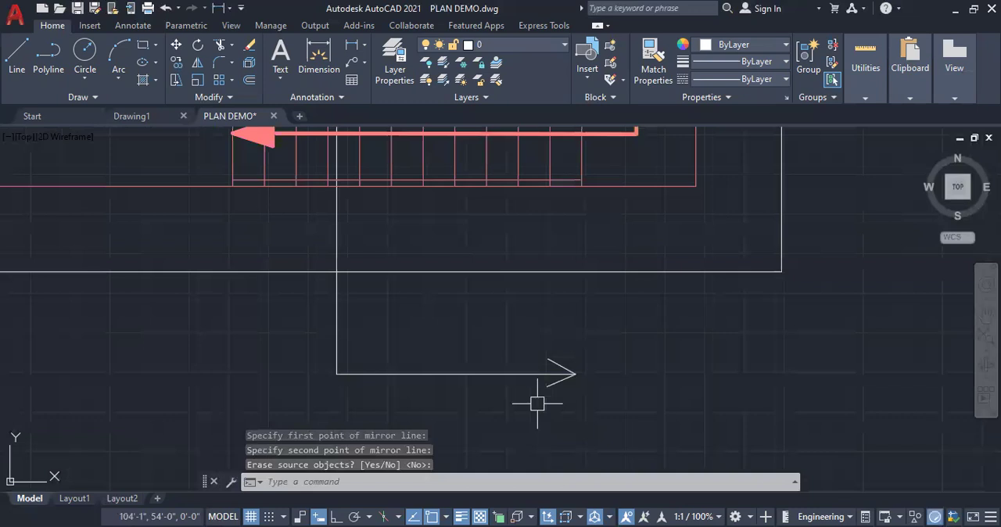
left_click(598, 395)
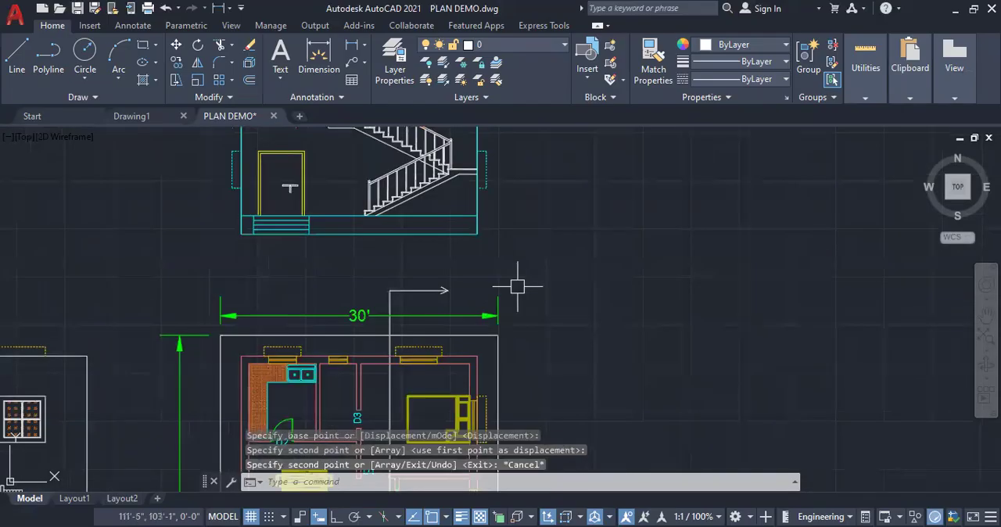
scroll(485, 293, "up", 2)
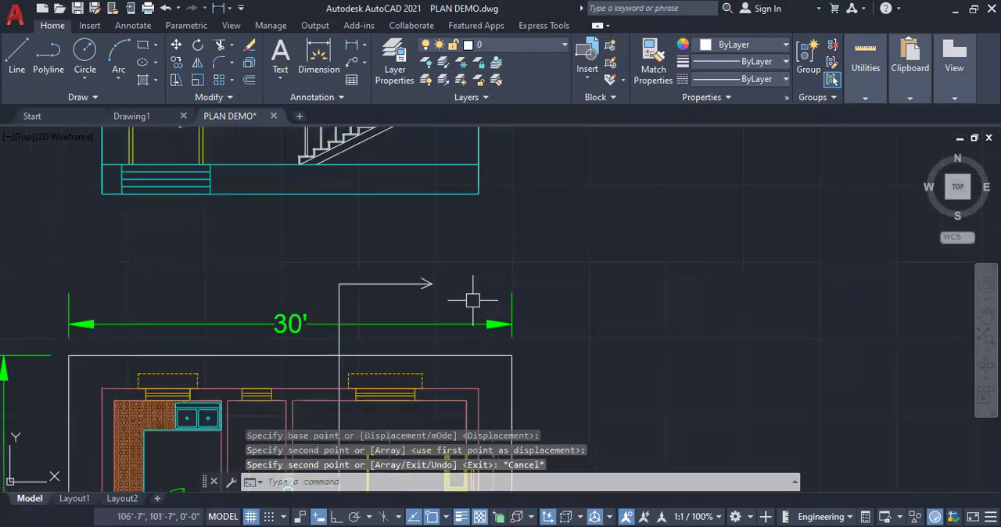
Set the section line and both its arrows to Cyan with a 0.53 mm lineweight
left_click(466, 301)
left_click(325, 264)
scroll(400, 255, "down", 8)
scroll(402, 380, "up", 8)
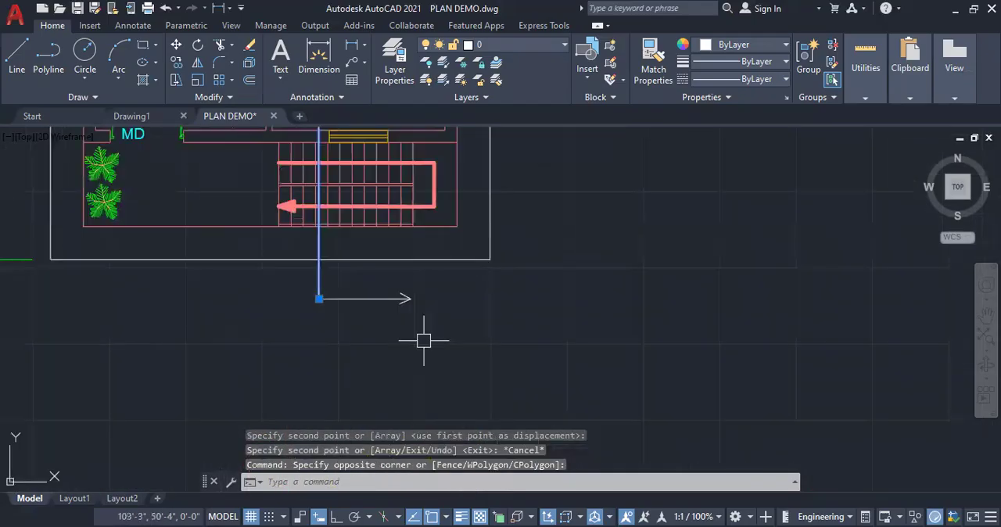
left_click(773, 43)
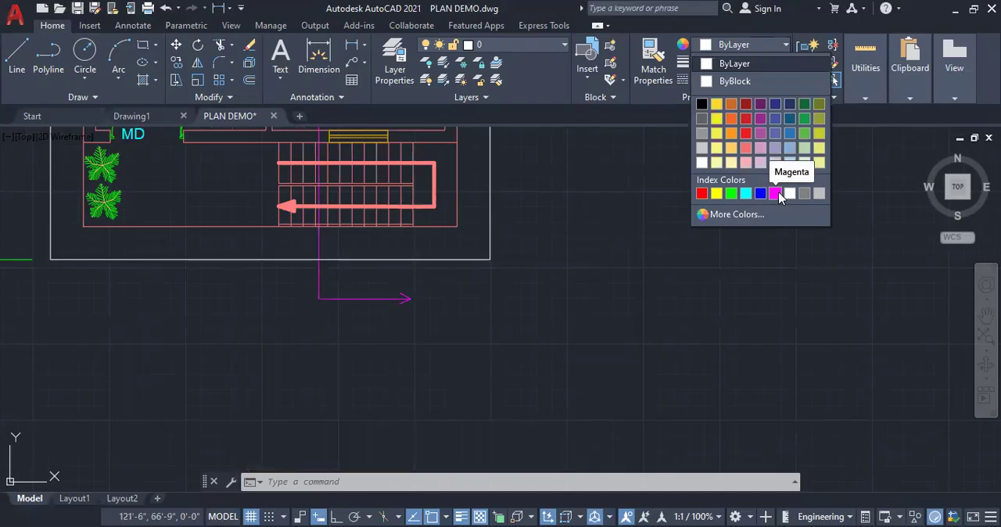
left_click(745, 193)
left_click(749, 60)
scroll(737, 187, "down", 3)
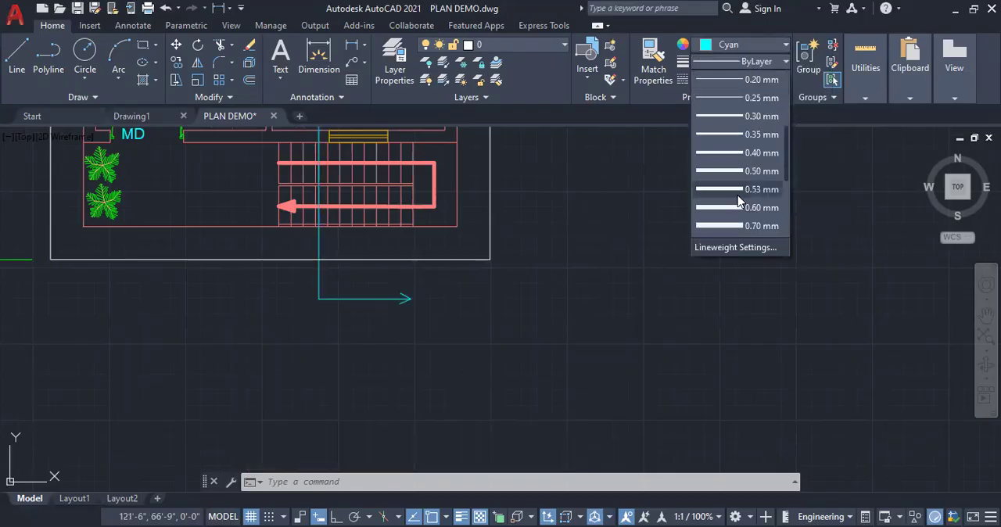
left_click(737, 190)
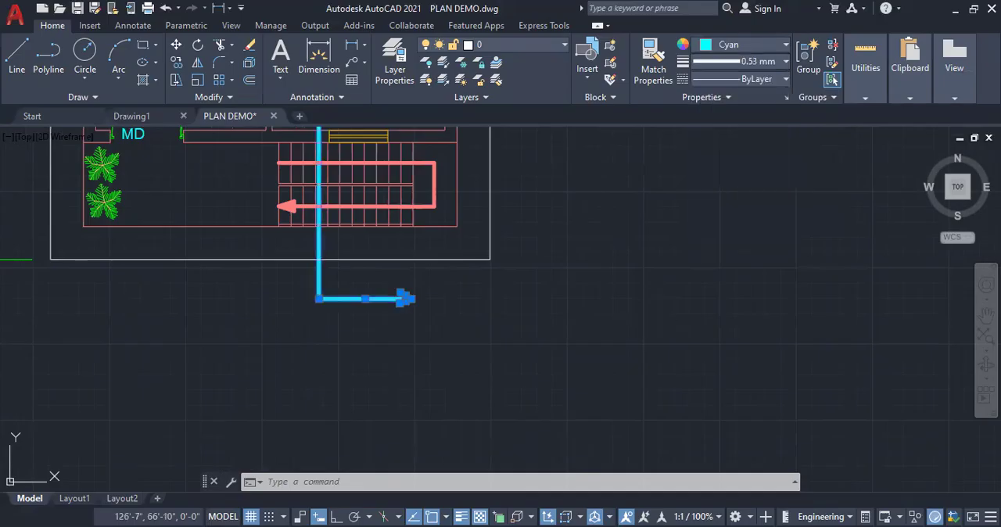
Examine the finished cyan section line and its direction arrows against the house plan and staircase
key("Escape")
scroll(571, 313, "down", 5)
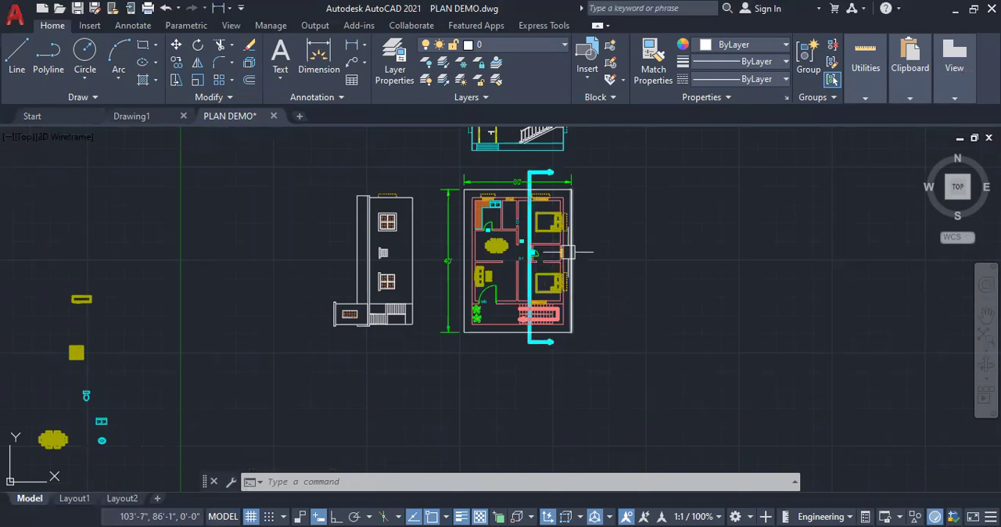
scroll(568, 251, "up", 2)
scroll(364, 384, "up", 2)
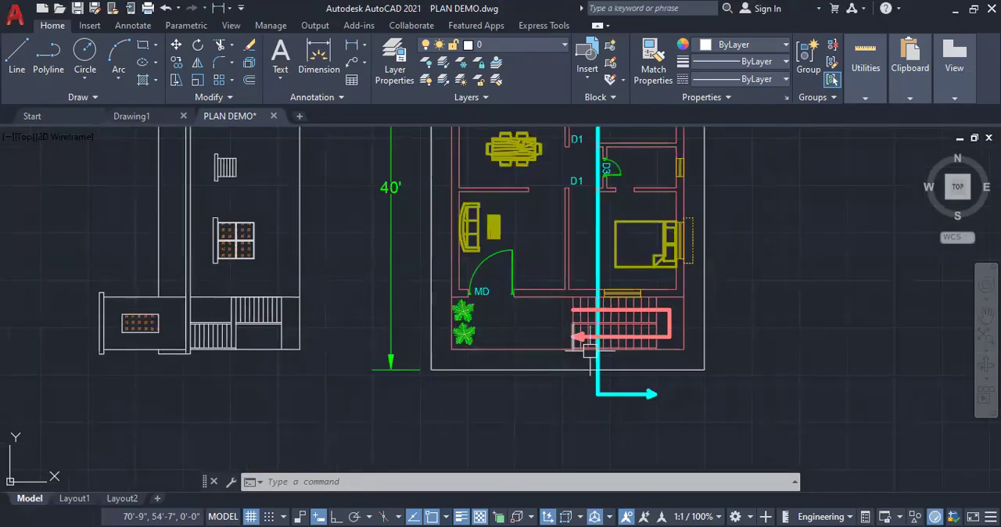
scroll(663, 397, "up", 5)
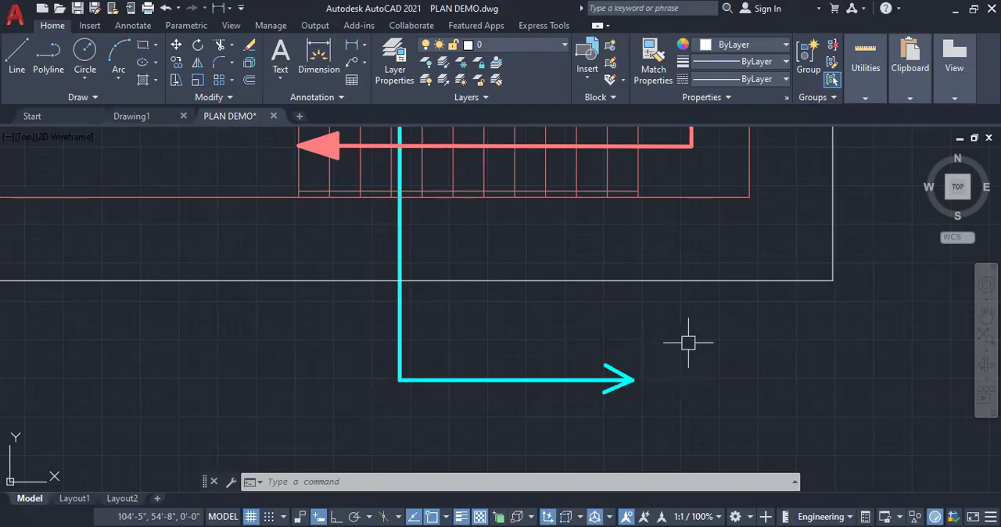
scroll(614, 403, "down", 5)
scroll(612, 412, "down", 4)
scroll(598, 277, "down", 2)
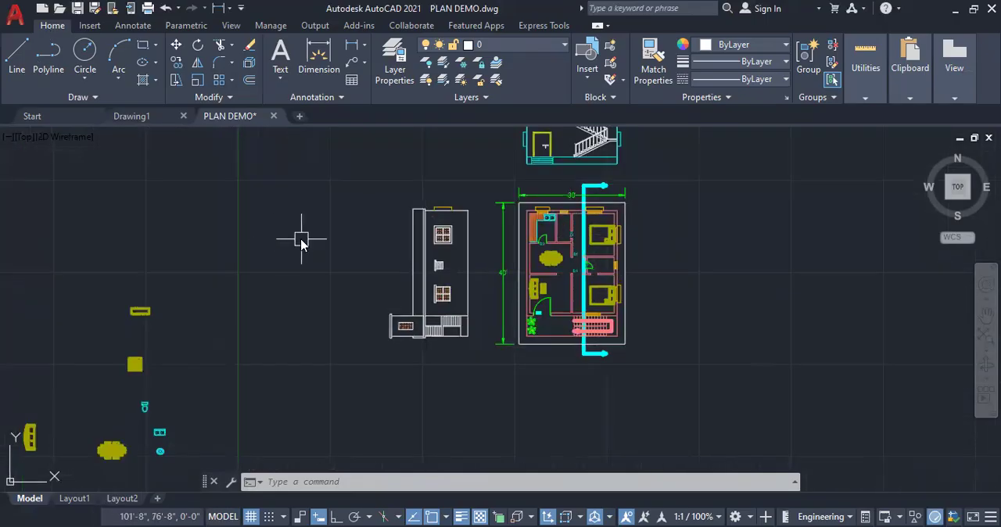
type("xl")
key("Return")
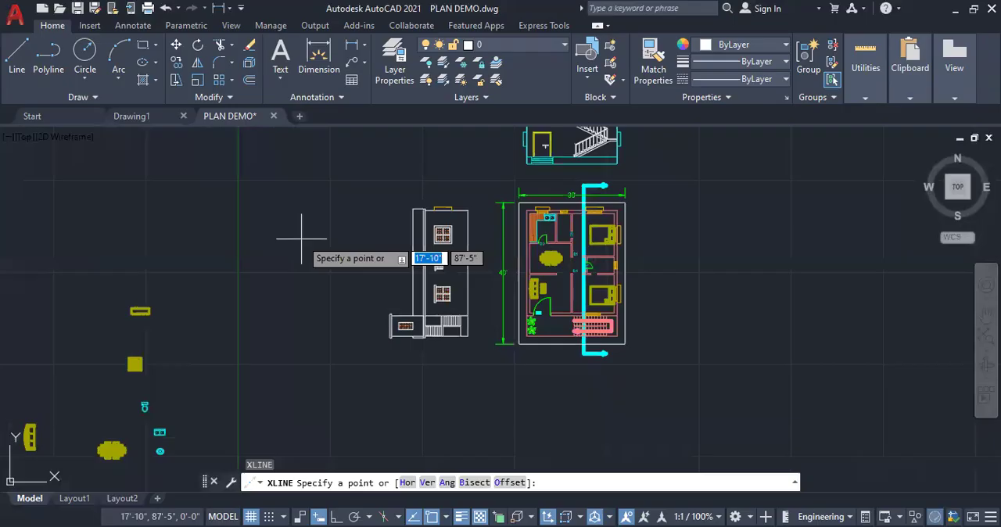
key("Escape")
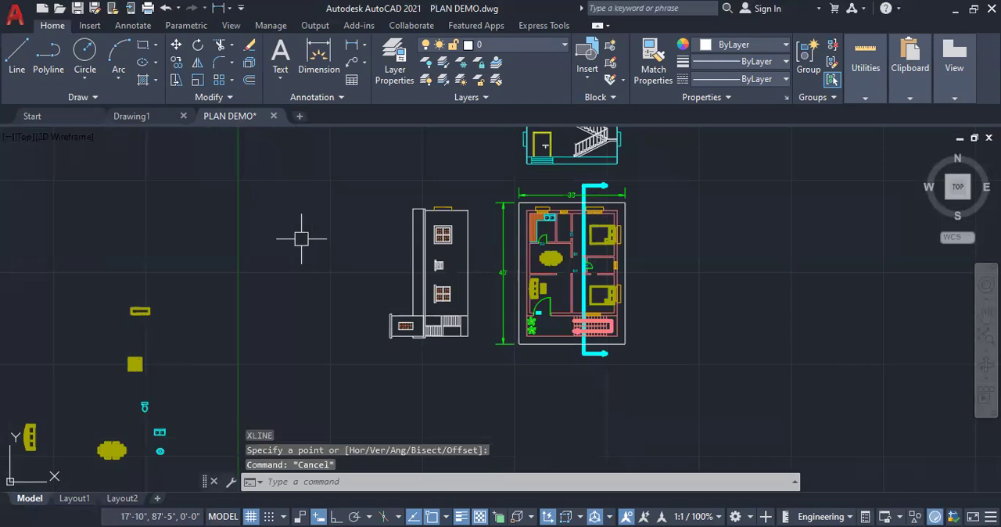
Draw horizontal construction lines through the plan's upper sunshade edge, the wall faces and the edges of the openings along the section line
key("Return")
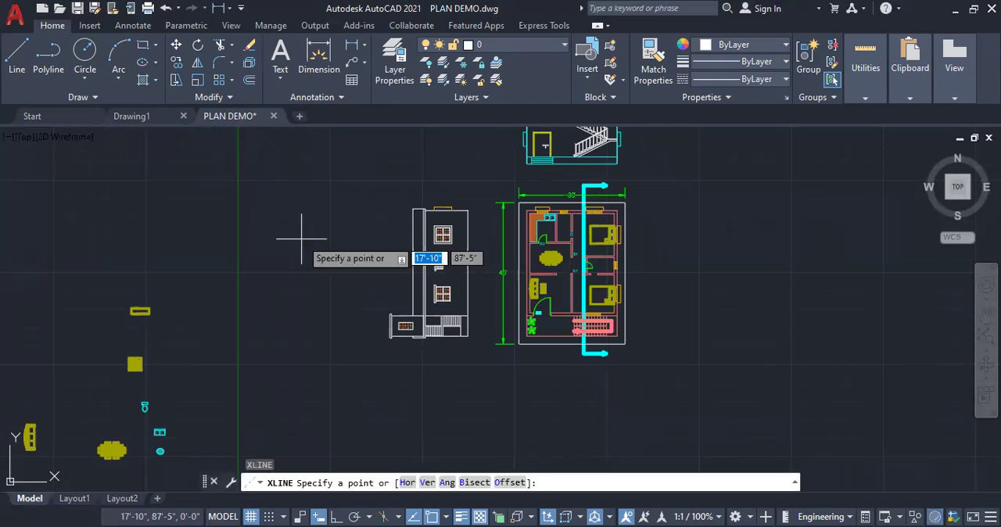
type("h")
key("Return")
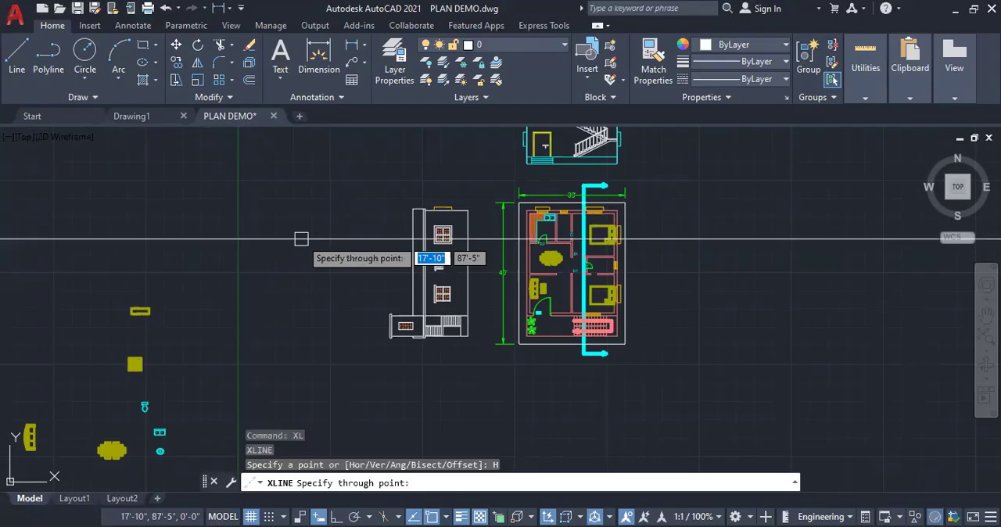
scroll(619, 203, "up", 4)
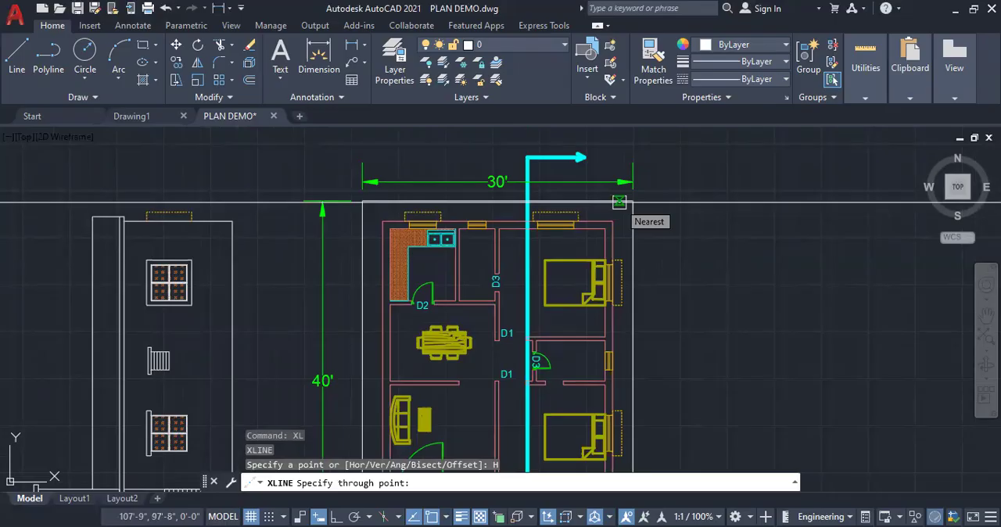
left_click(618, 202)
scroll(604, 313, "up", 2)
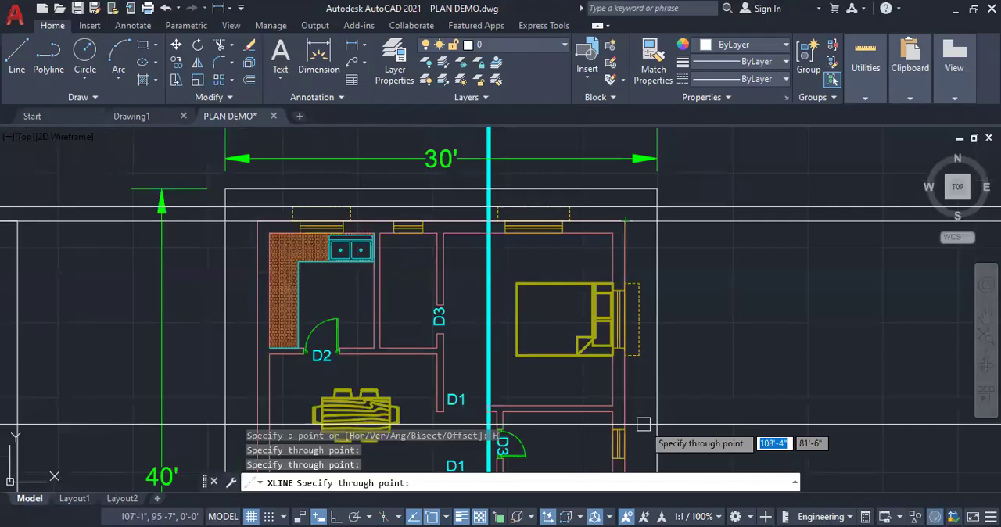
scroll(653, 399, "down", 2)
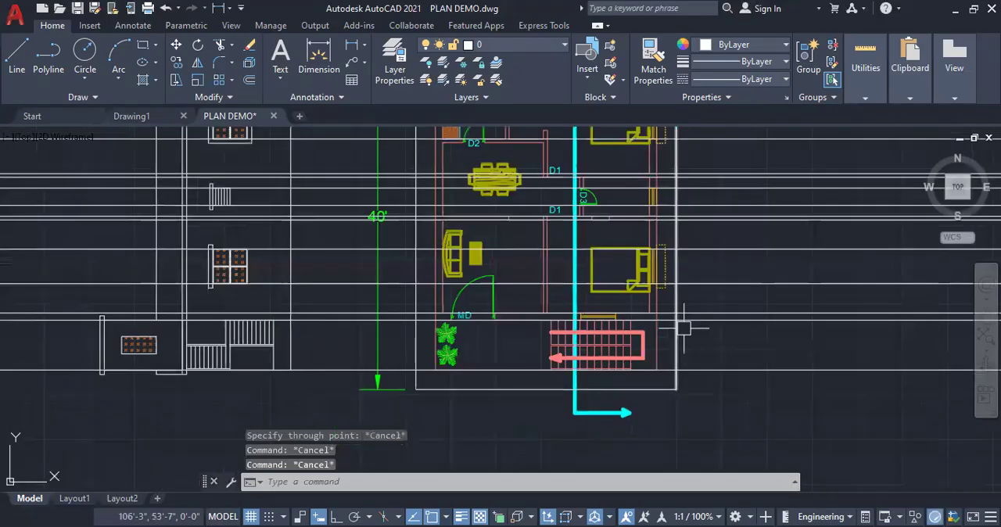
Set the colour of the construction lines through both bedroom windows and the upper sunshade edge to Magenta
left_click(701, 283)
left_click(717, 249)
scroll(717, 249, "down", 2)
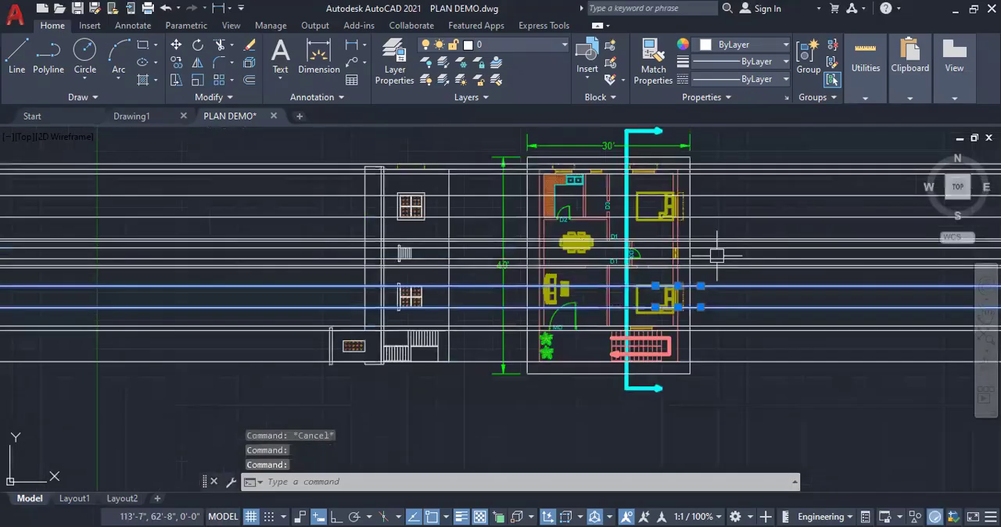
scroll(717, 255, "up", 4)
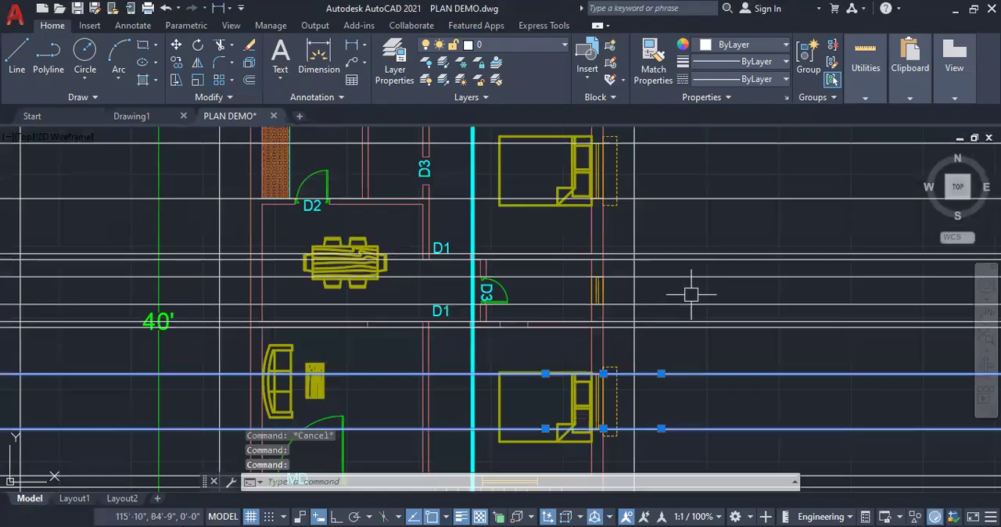
scroll(691, 294, "down", 2)
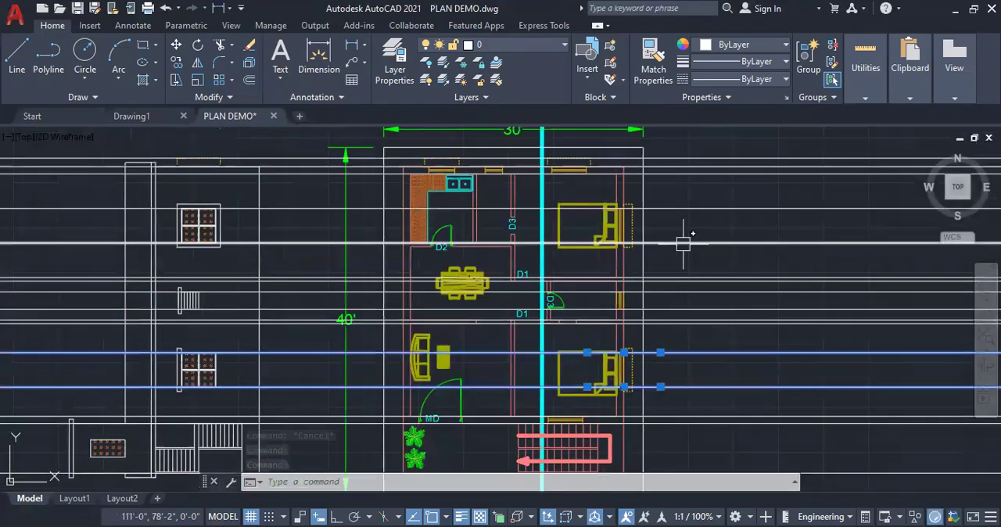
scroll(623, 160, "up", 3)
left_click(623, 161)
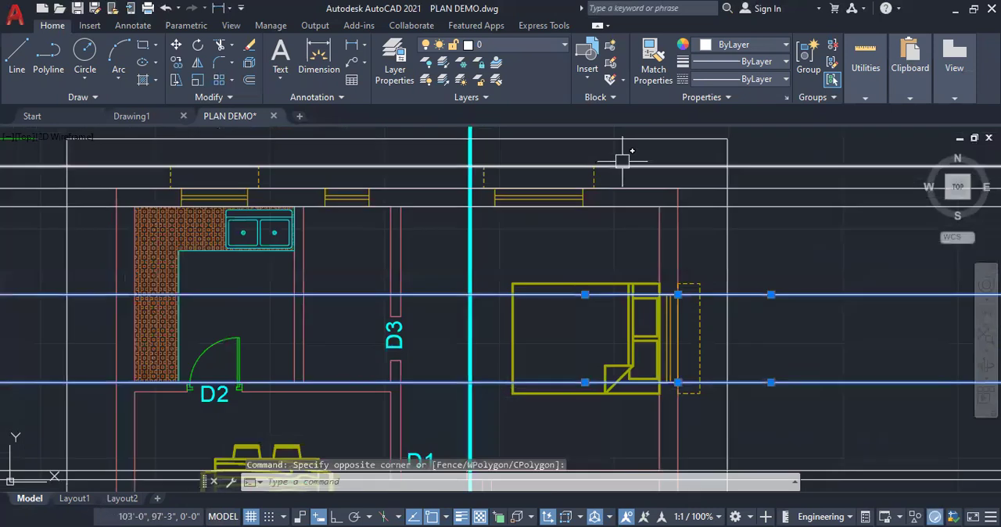
left_click(622, 225)
scroll(631, 209, "down", 2)
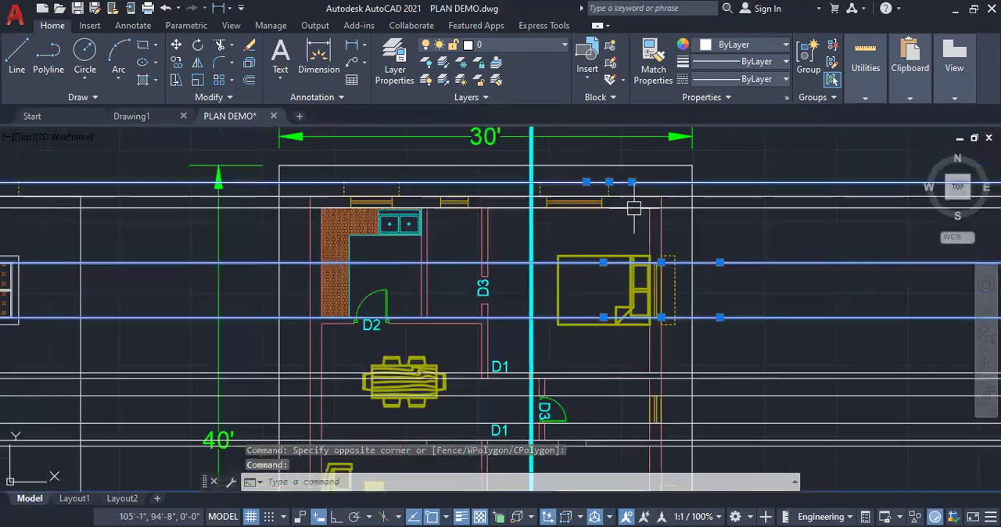
left_click(733, 51)
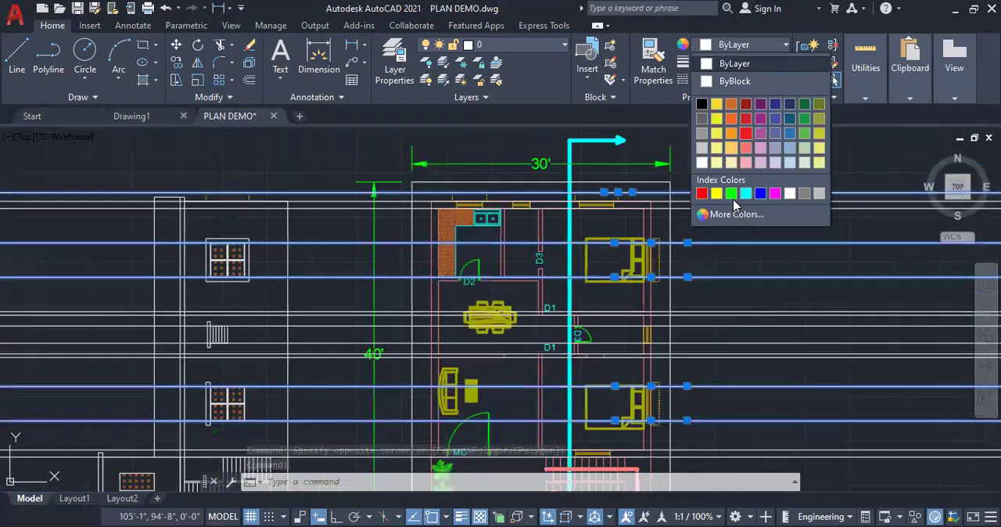
left_click(717, 194)
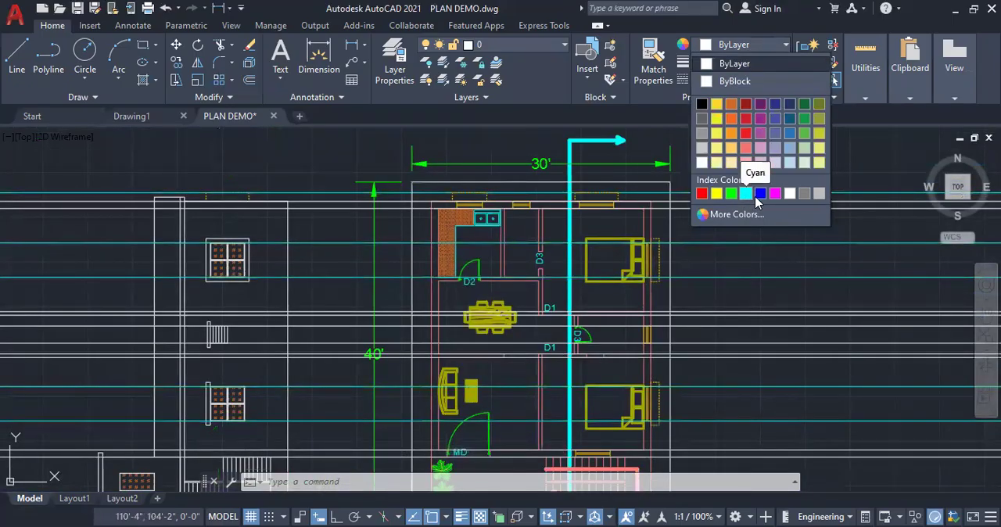
left_click(775, 194)
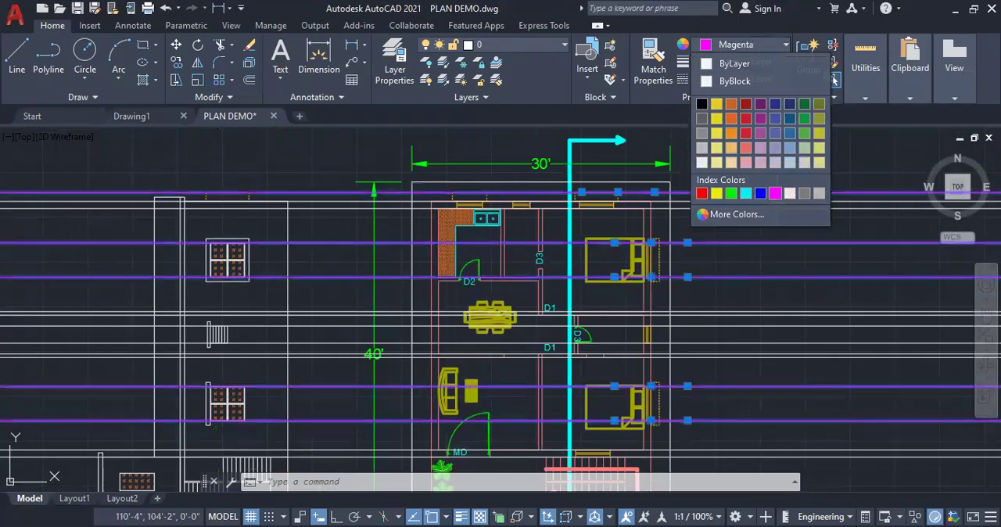
key("Escape")
key("Escape")
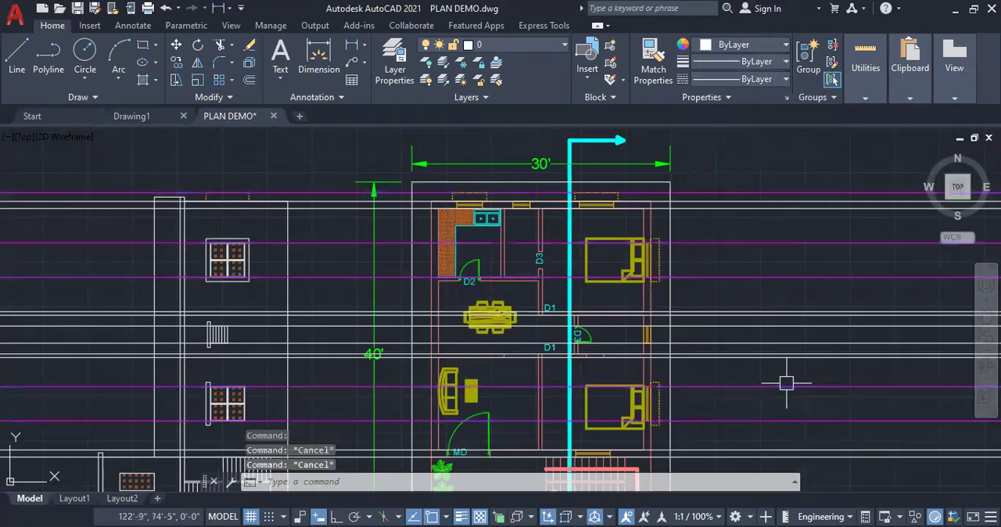
Draw a narrow closed vertical strip to the right of the plan, starting at the uppermost Magenta construction line
scroll(526, 223, "down", 4)
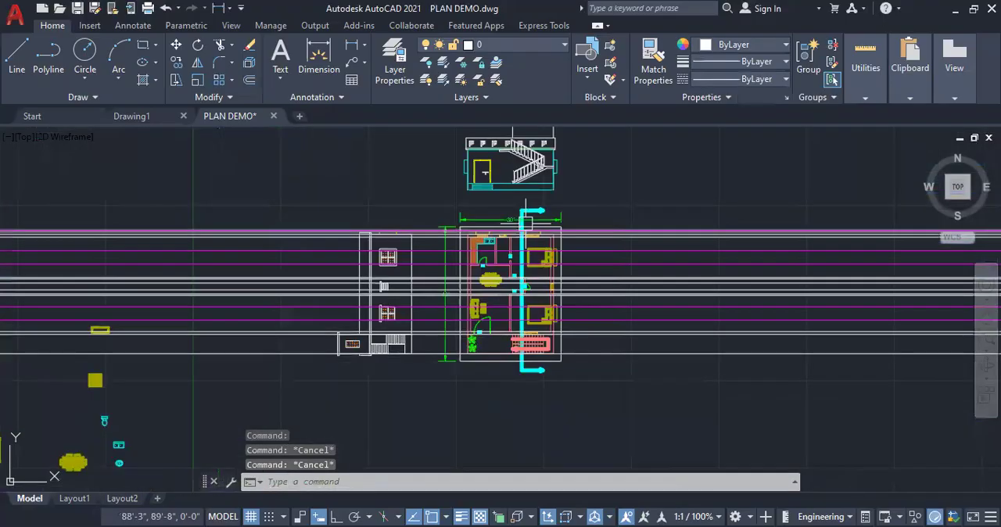
scroll(573, 379, "up", 2)
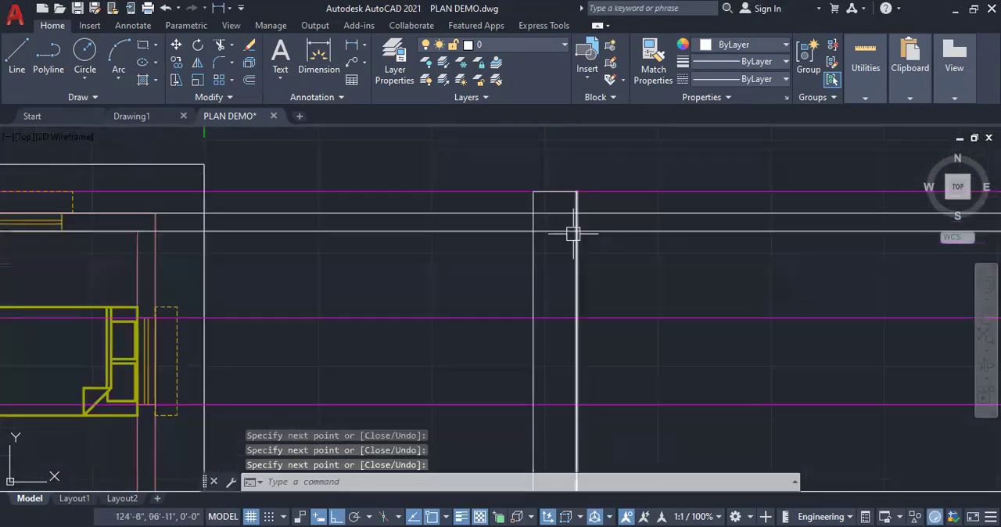
scroll(572, 233, "down", 2)
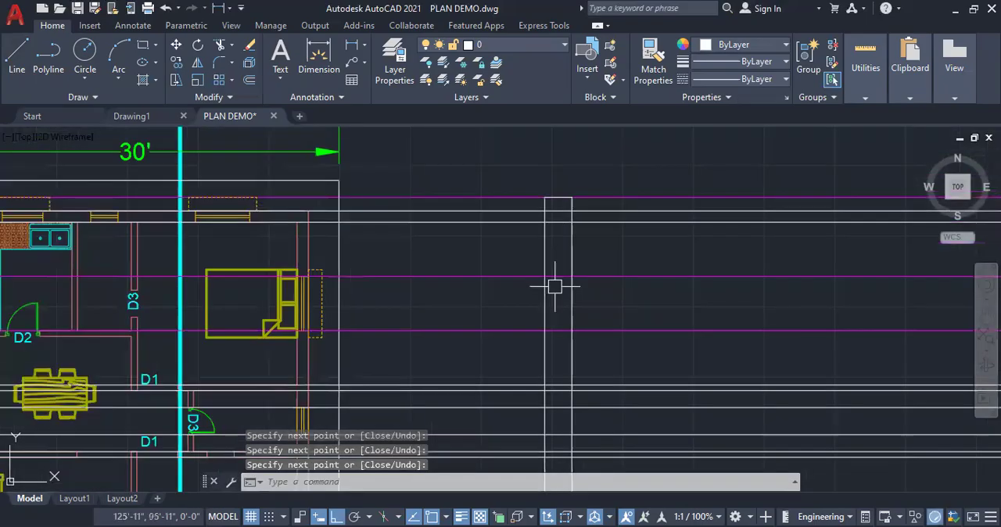
Draw the section's 10' walls in Yellow beside the strip along the construction lines, plus the upper bedroom's square window opening
scroll(595, 195, "down", 2)
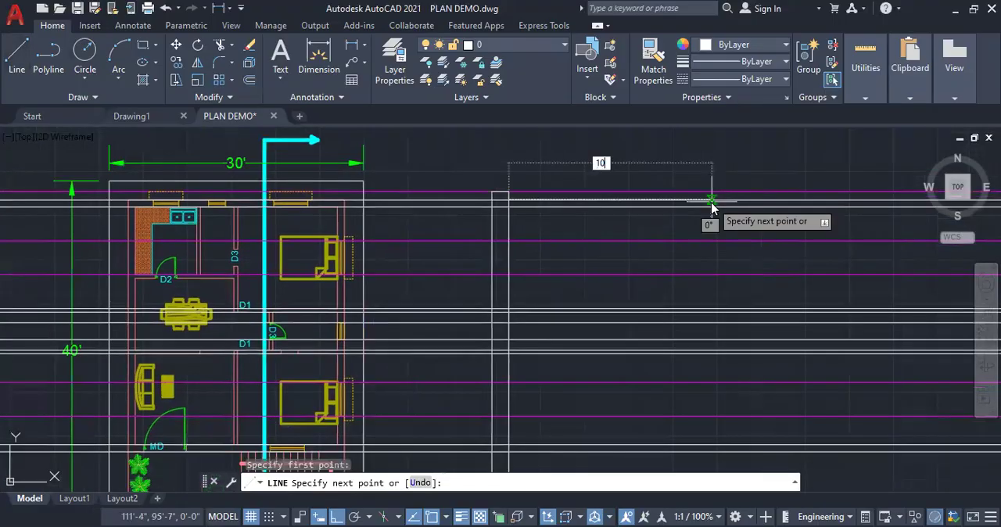
key("Escape")
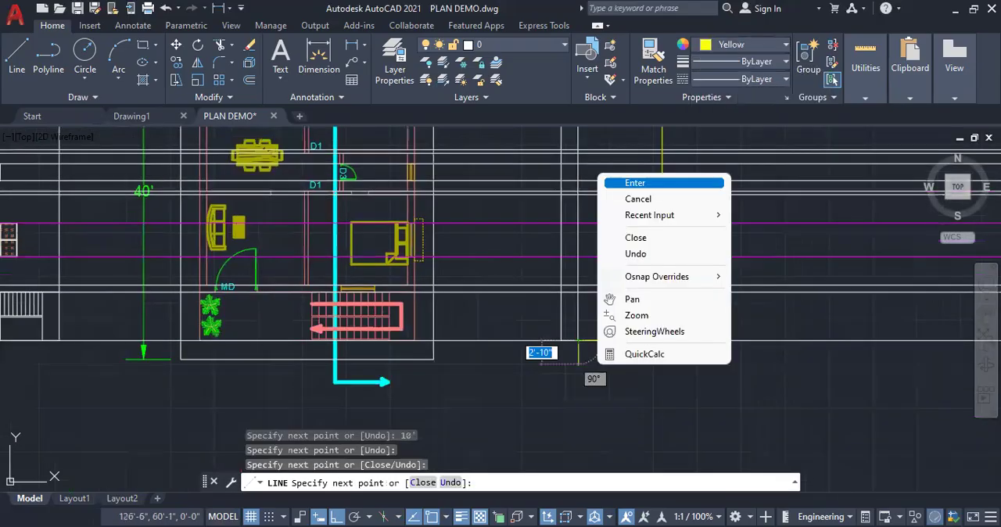
left_click(635, 182)
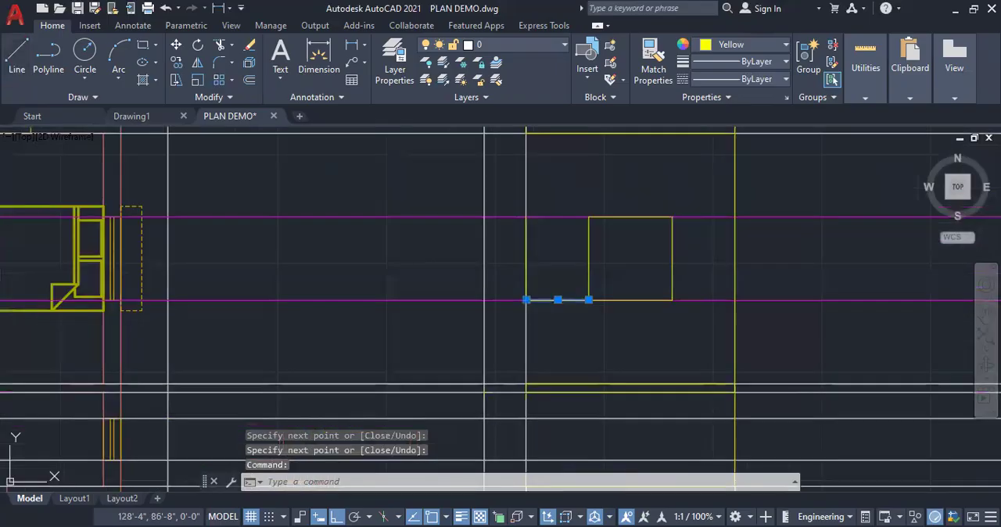
Erase the window opening's two guide lines and the two Magenta construction lines through the upper bedroom window
left_click(526, 261)
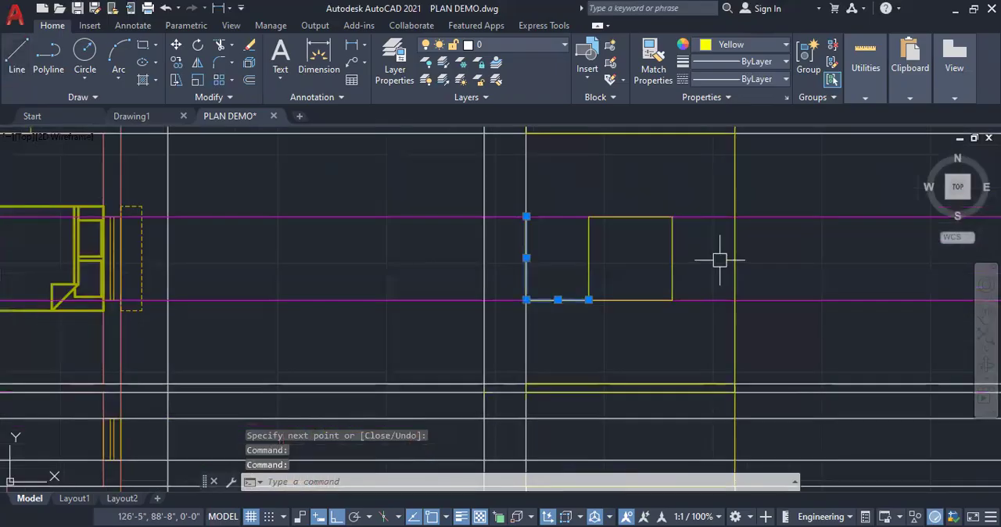
key("Delete")
scroll(621, 193, "down", 4)
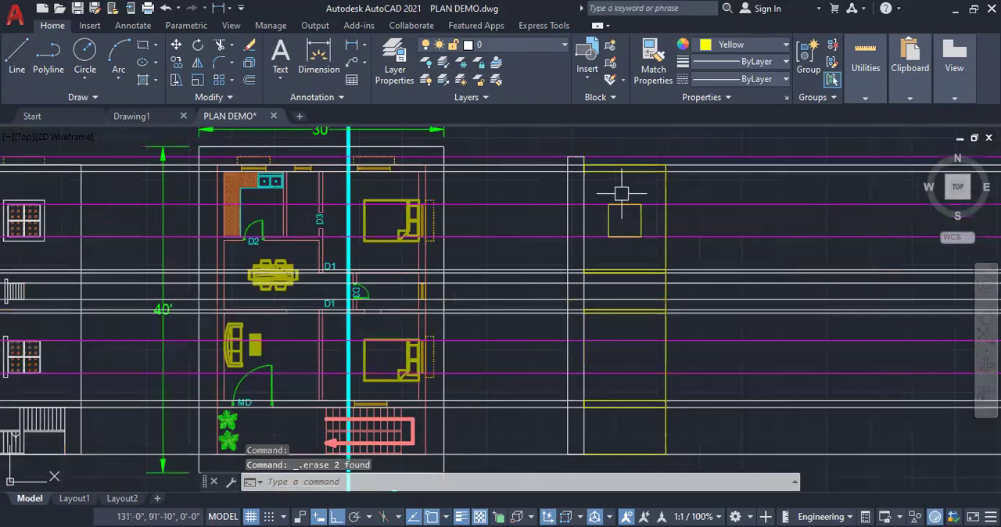
left_click(727, 206)
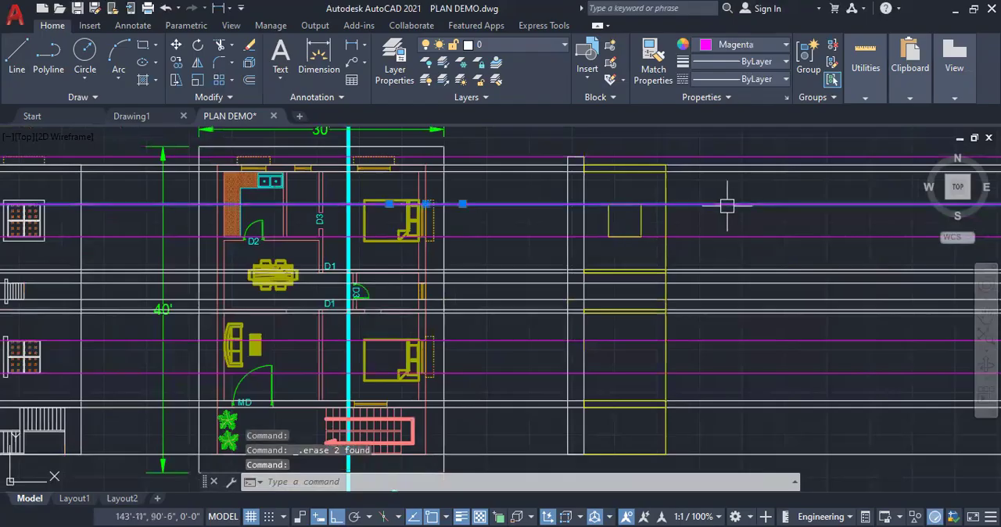
left_click(731, 234)
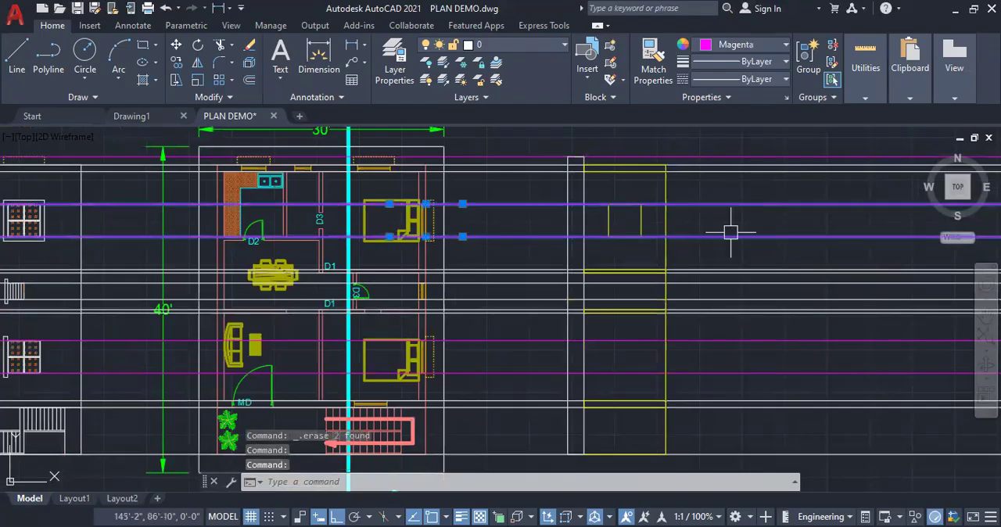
key("Delete")
Draw a 5' wide Yellow sunshade from the section's top wall to the uppermost Magenta line, starting 6" outside the window opening's edge
scroll(613, 145, "up", 2)
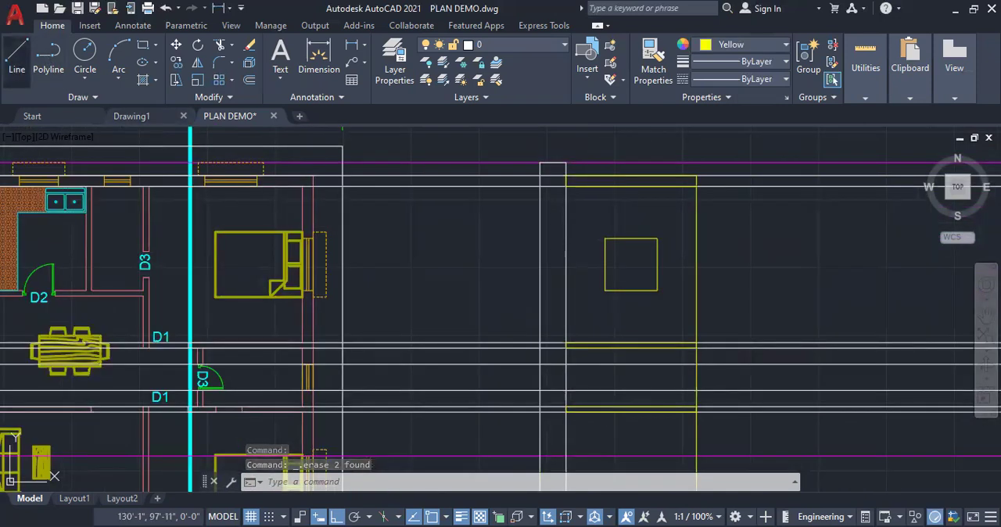
left_click(16, 55)
left_click(604, 242)
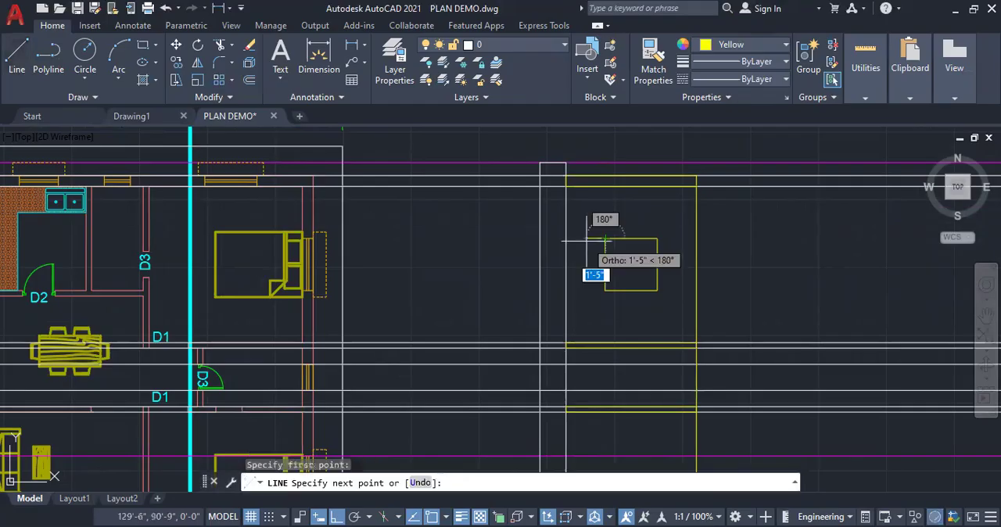
type("6")
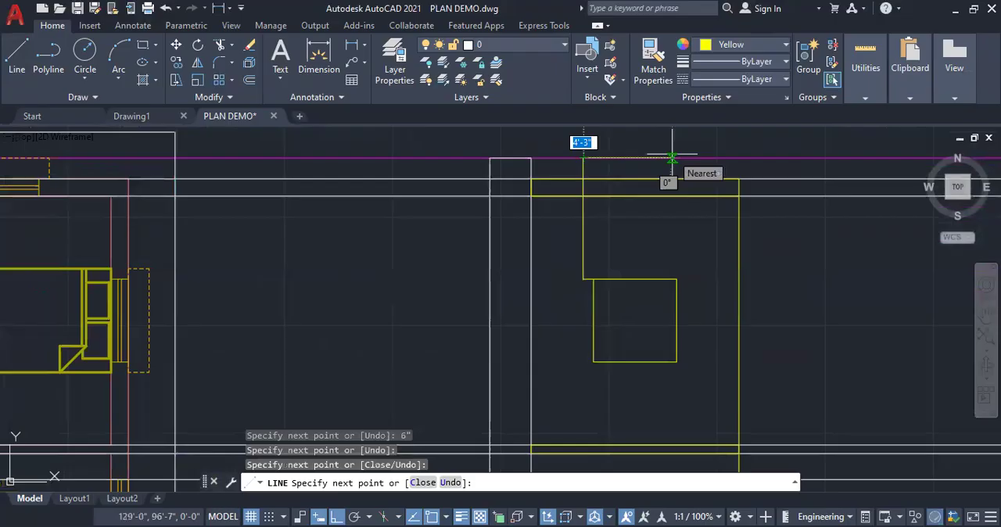
type("5")
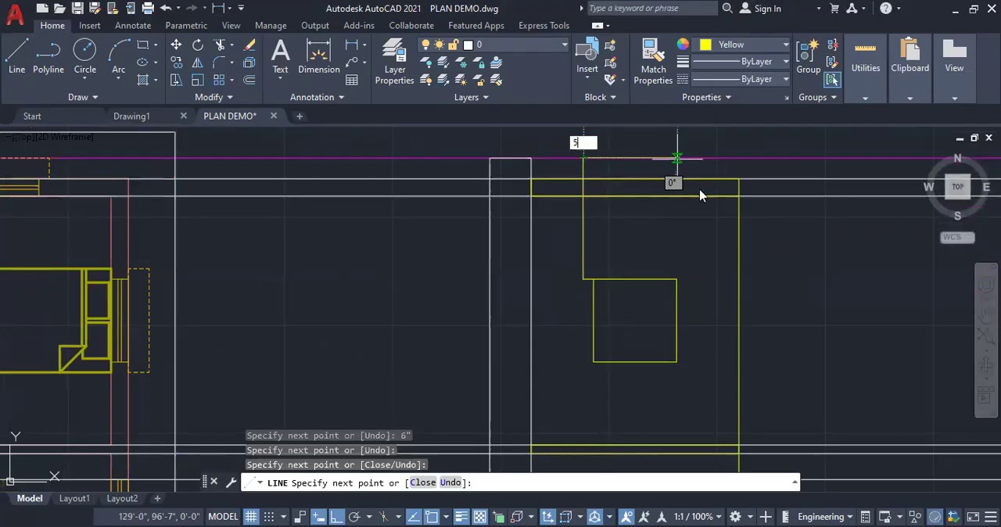
type("'")
key("Return")
left_click(687, 179)
key("Return")
Erase the sunshade's vertical guide line and the short 6" guide line beside the upper window opening
left_click(582, 222)
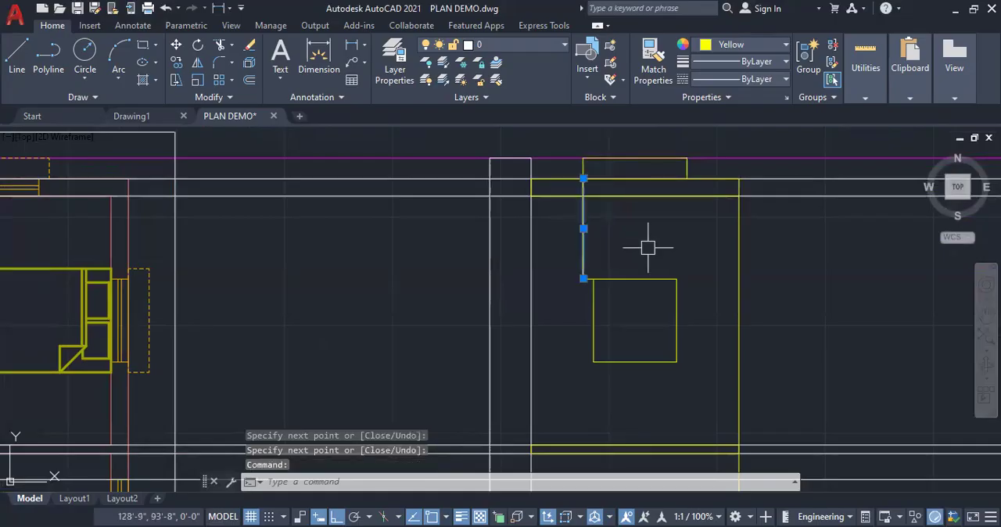
key("Delete")
scroll(585, 278, "up", 2)
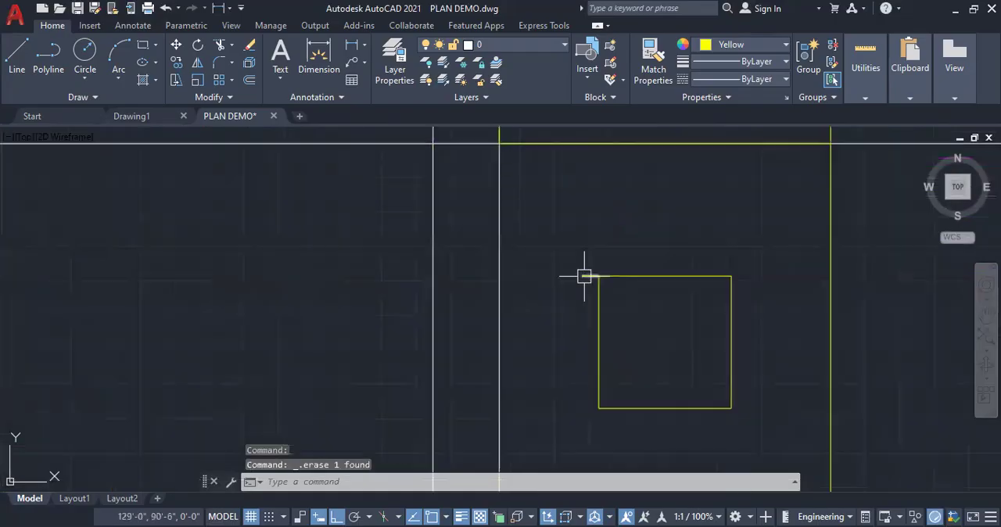
scroll(641, 233, "down", 5)
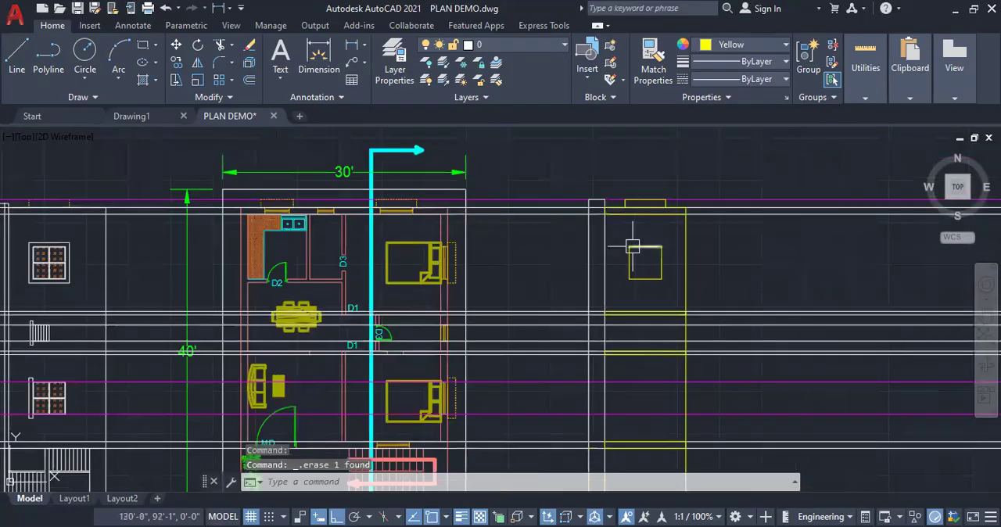
Erase the Magenta construction line at the upper sunshade edge and the two construction lines along the top wall
left_click(709, 200)
key("Delete")
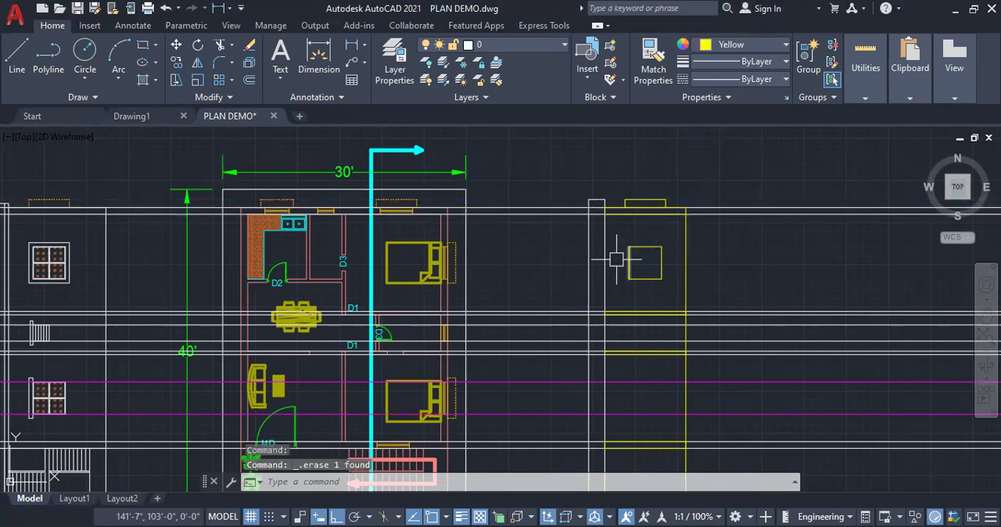
left_click(545, 211)
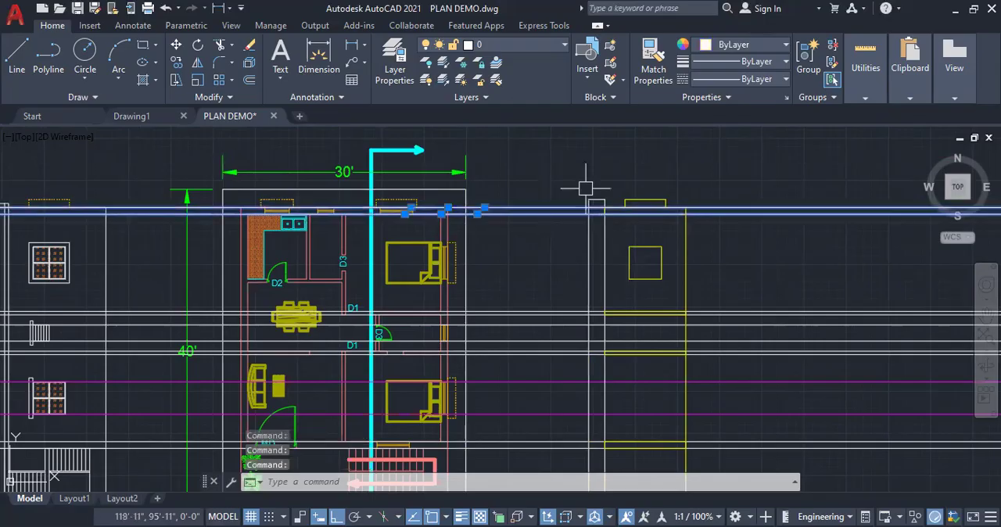
key("Delete")
scroll(607, 182, "down", 2)
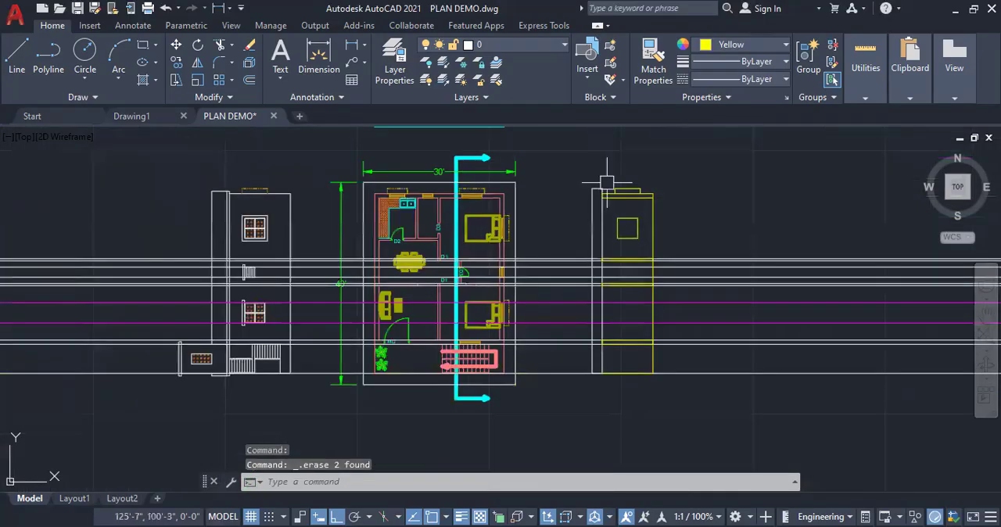
Erase the two pairs of construction lines along the walls above and below the small room between the bedrooms
scroll(670, 252, "up", 8)
left_click(670, 253)
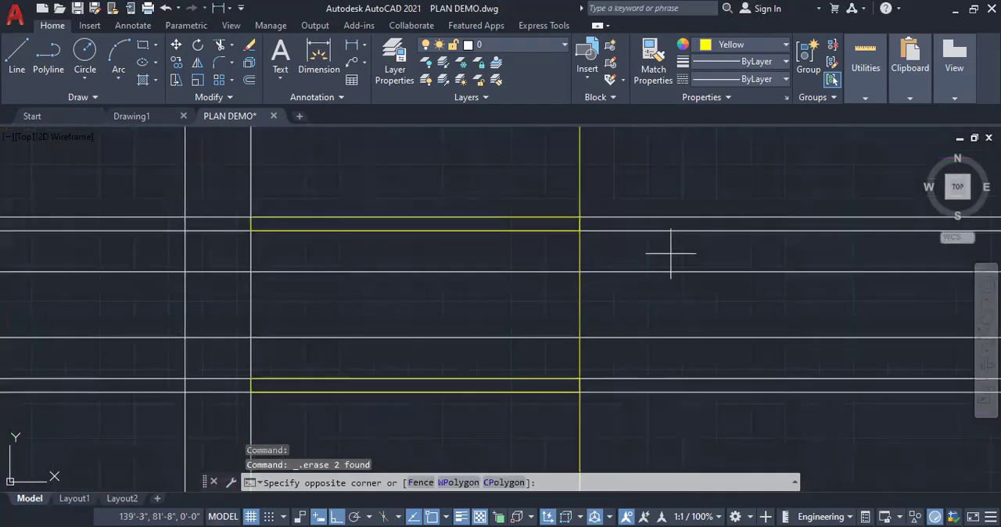
left_click(664, 192)
scroll(665, 192, "down", 3)
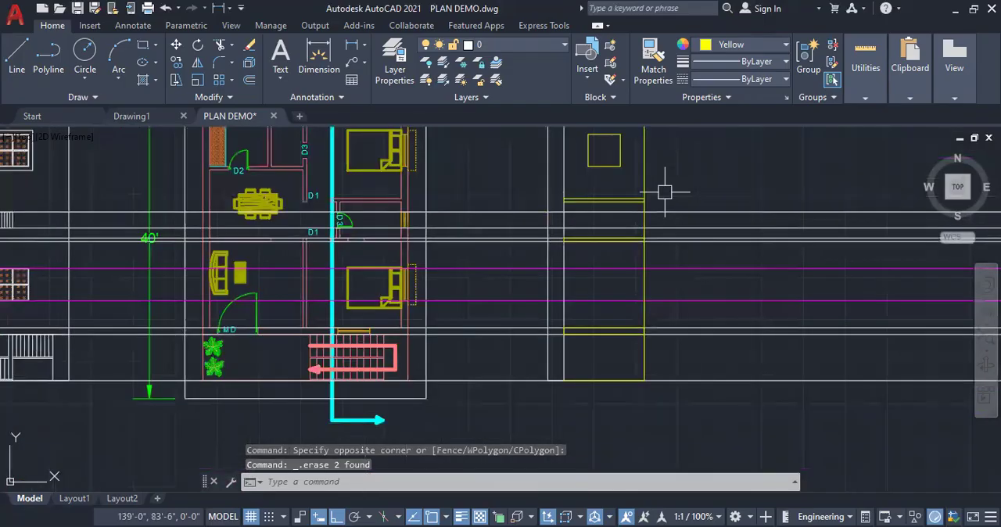
scroll(648, 217, "up", 4)
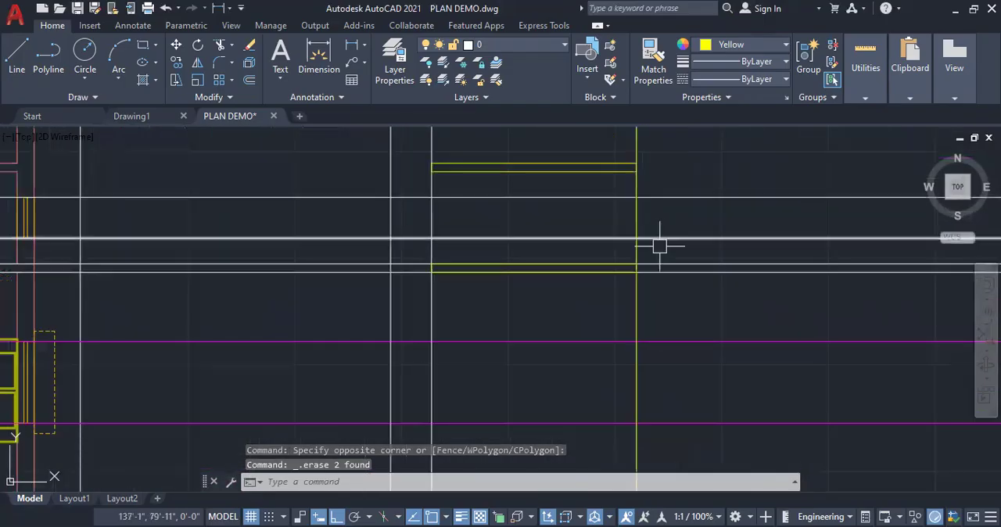
left_click(669, 291)
left_click(648, 248)
key("Delete")
scroll(649, 248, "down", 4)
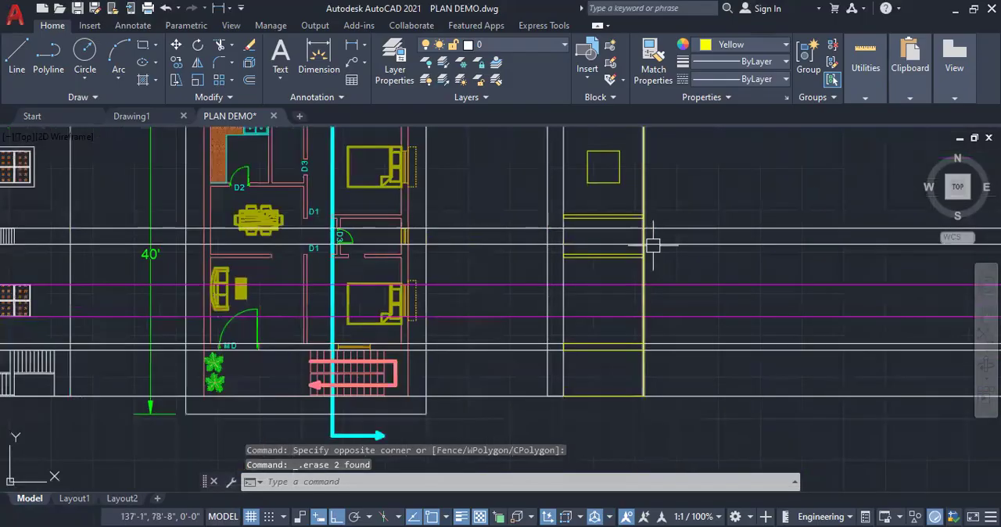
Erase the two construction lines along the wall between the lower bedroom and the staircase
left_click(688, 363)
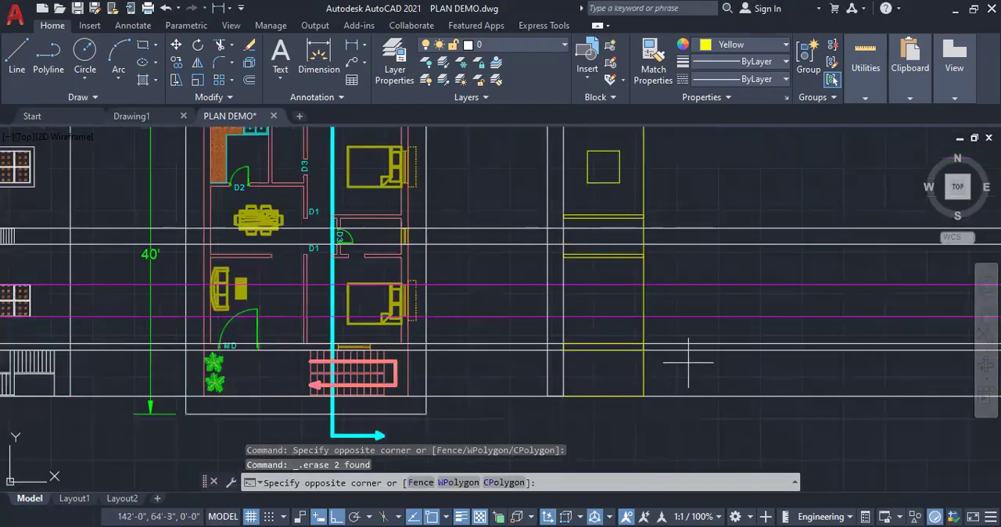
left_click(715, 317)
key("Delete")
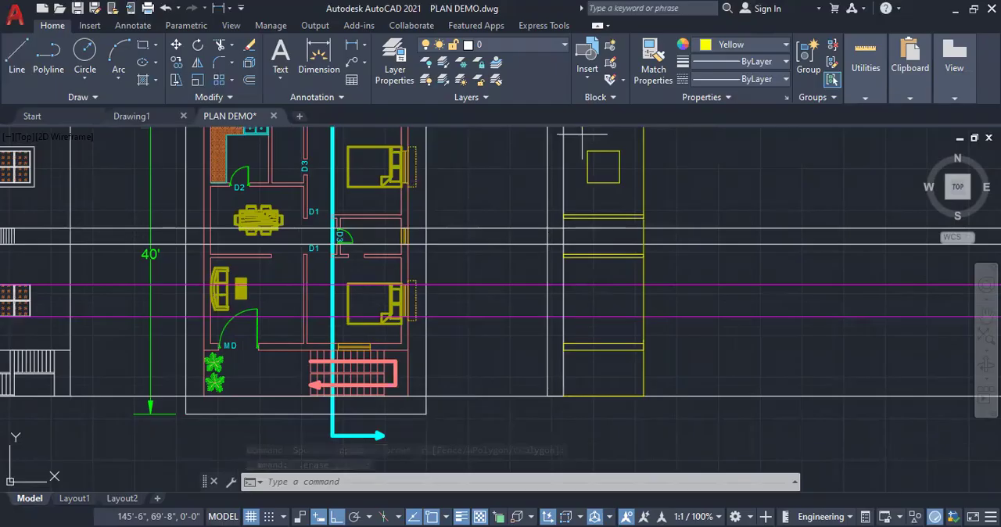
Try to move the upper window opening down between the two remaining Magenta construction lines
left_click(582, 134)
left_click(629, 185)
right_click(629, 185)
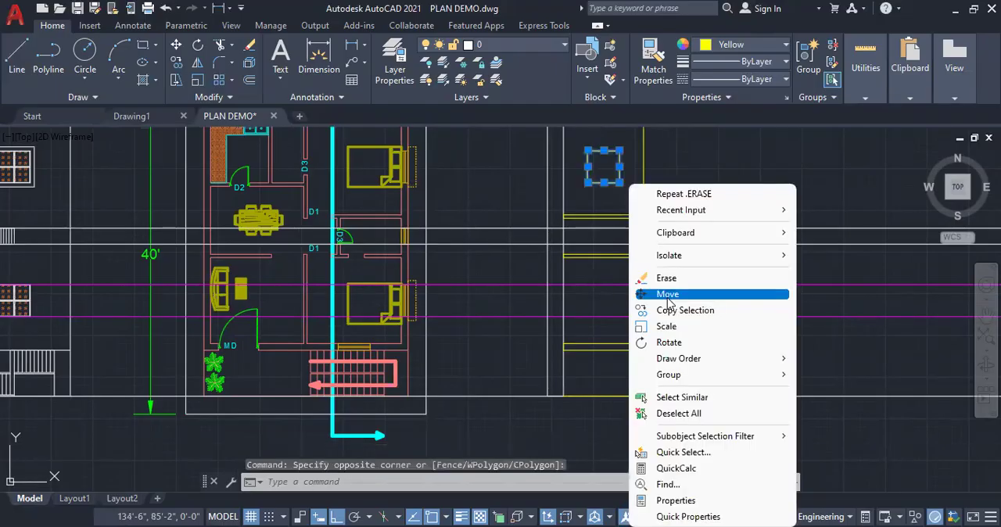
left_click(667, 294)
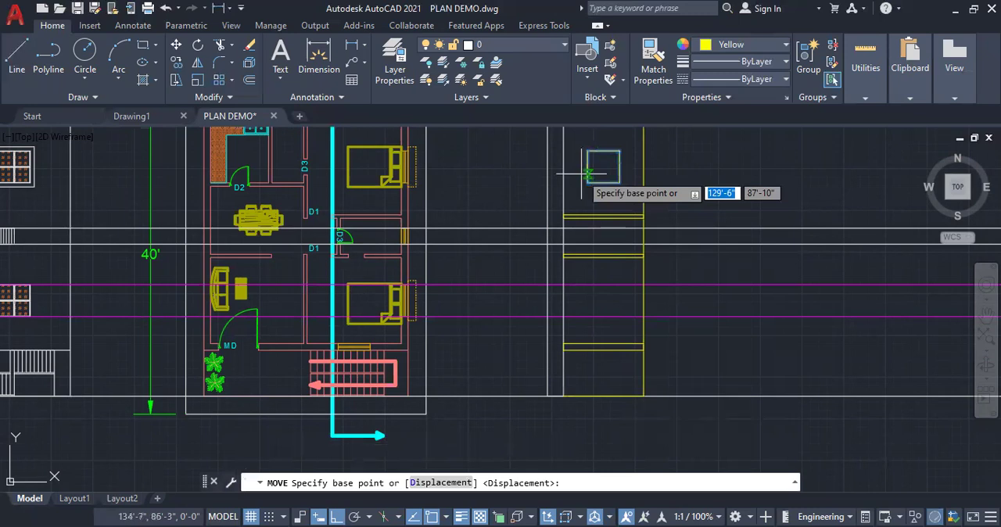
left_click(587, 183)
left_click(588, 317)
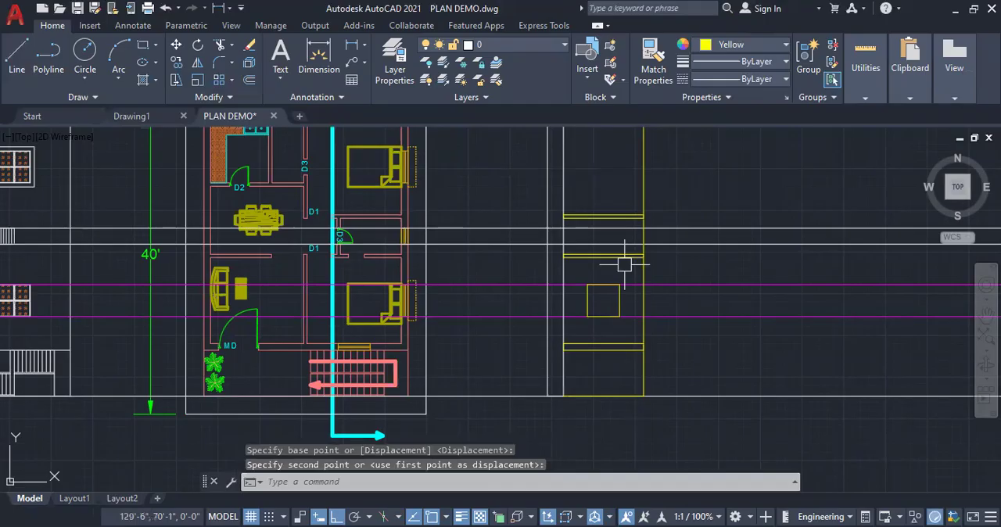
key("ctrl+z")
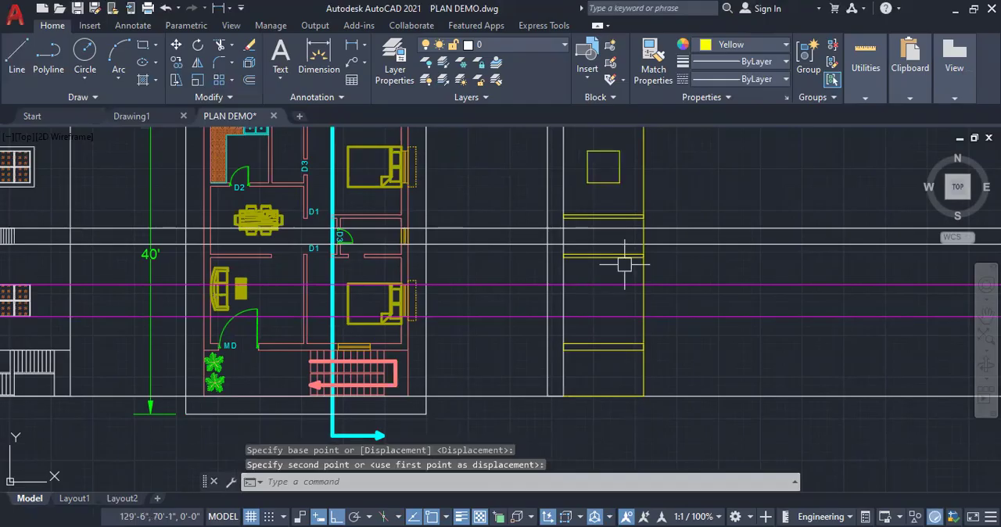
Copy the upper window opening down into the lower bedroom, between the two Magenta construction lines
left_click(583, 142)
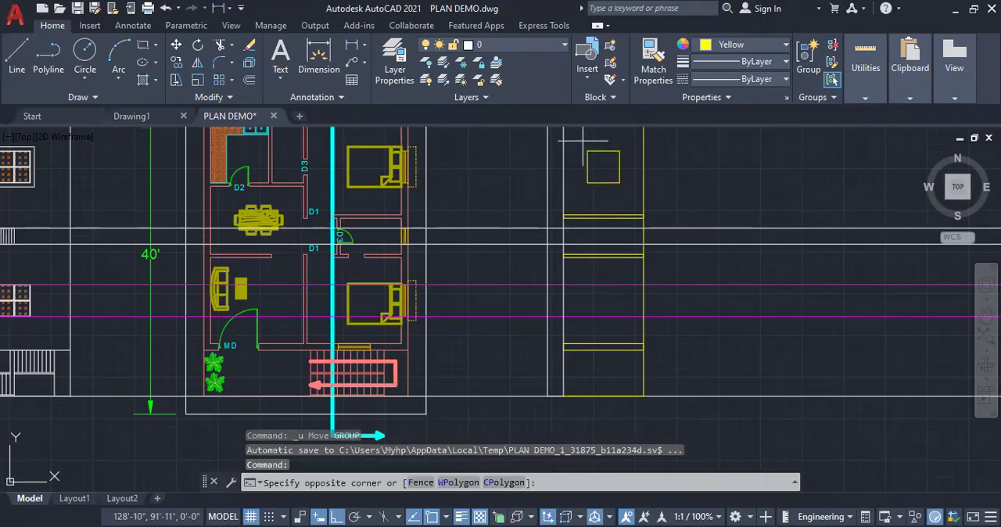
left_click(677, 299)
right_click(678, 298)
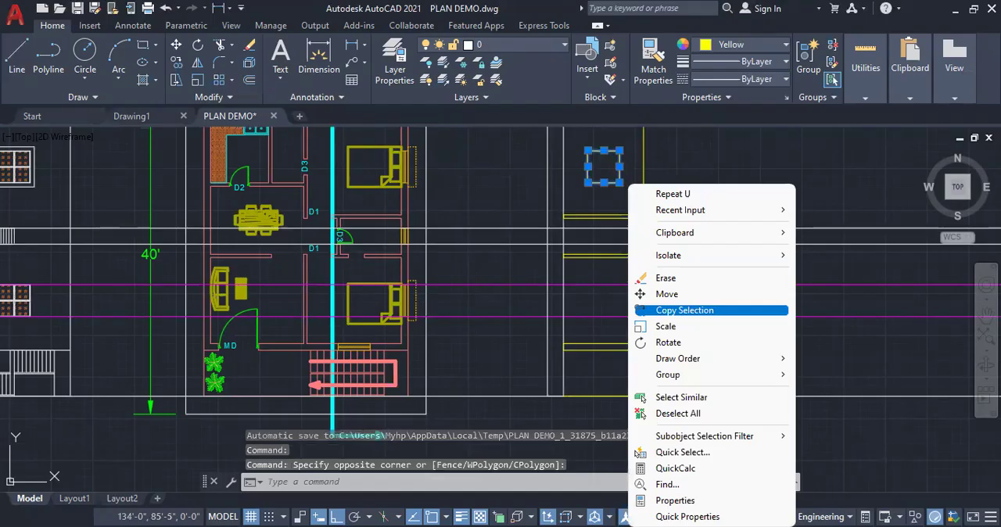
left_click(684, 310)
left_click(603, 150)
key("Escape")
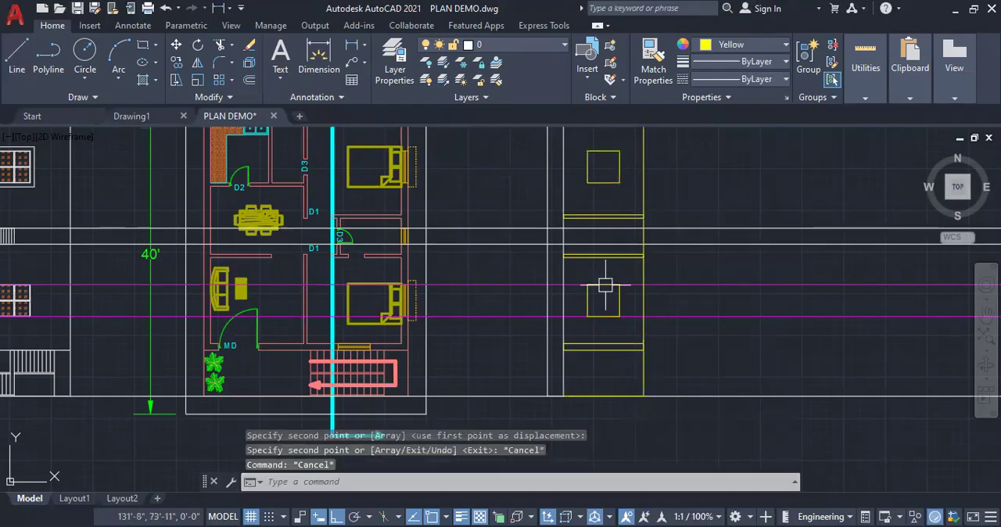
Erase the two Magenta construction lines through the lower bedroom's window opening
left_click(746, 344)
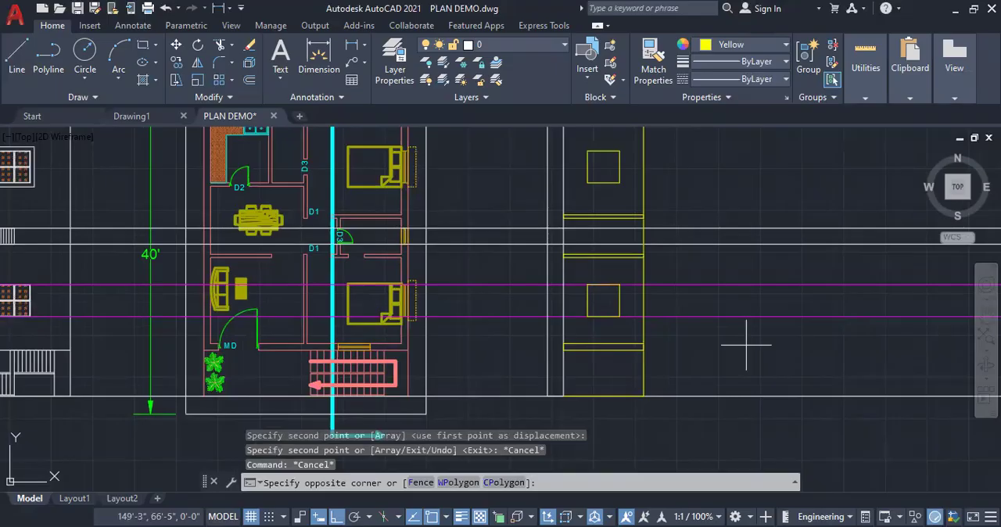
left_click(728, 271)
key("Delete")
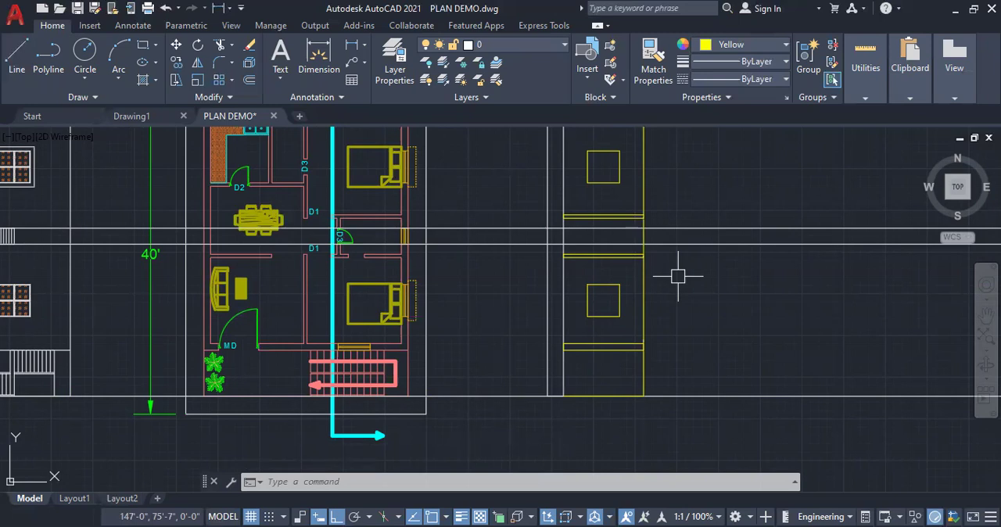
Draw a window outline in colour 237,31,36 centred in the section's wall above the staircase area and erase its guide line
scroll(317, 210, "up", 4)
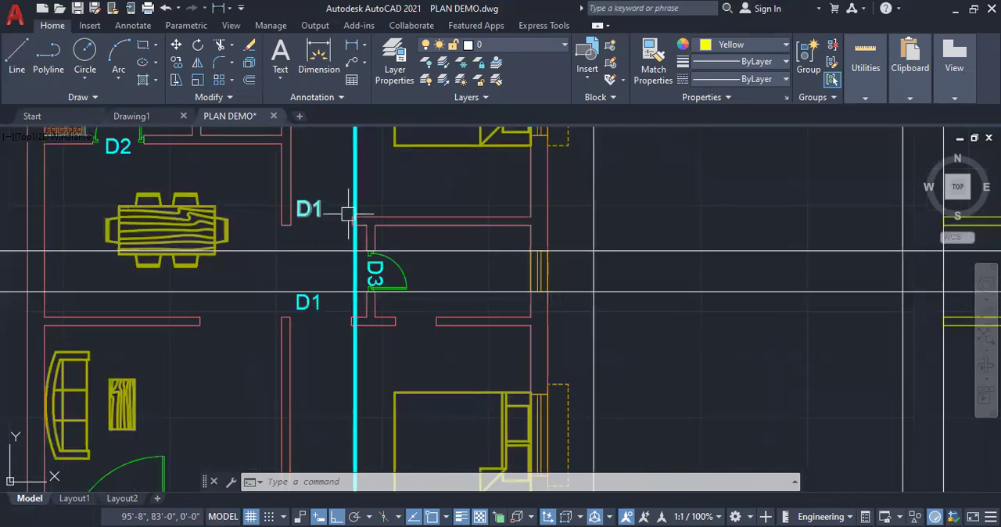
scroll(376, 235, "up", 7)
scroll(363, 234, "down", 5)
scroll(419, 223, "down", 5)
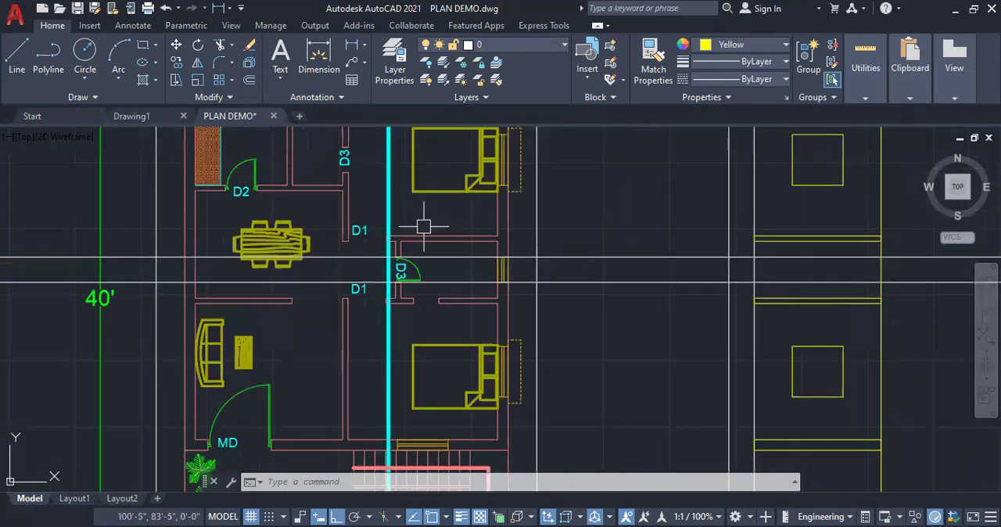
scroll(408, 368, "up", 3)
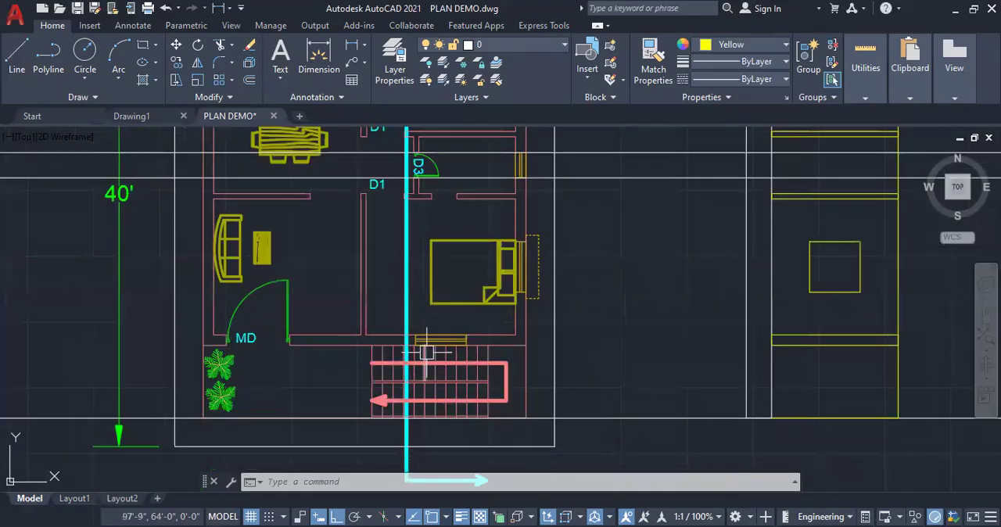
scroll(409, 234, "down", 4)
left_click(15, 53)
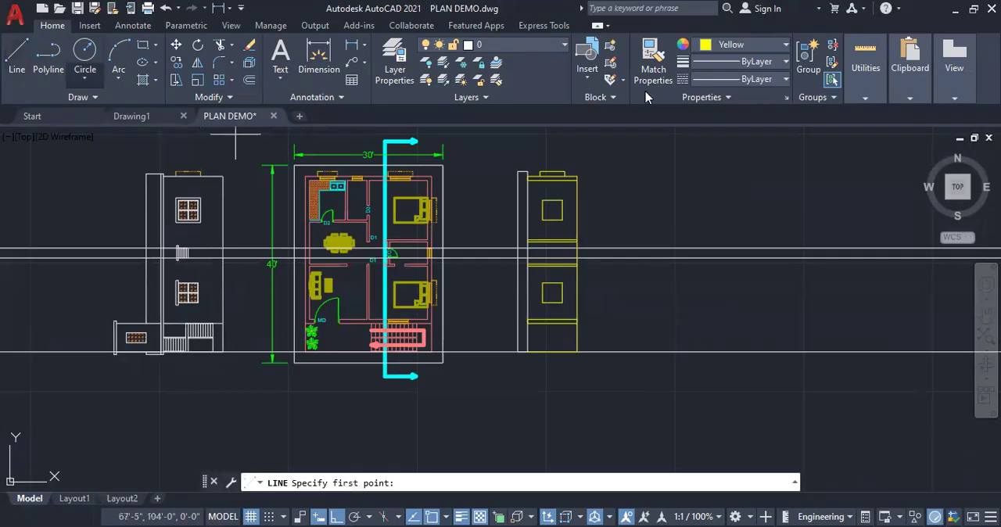
scroll(521, 335, "up", 5)
left_click(712, 48)
left_click(746, 134)
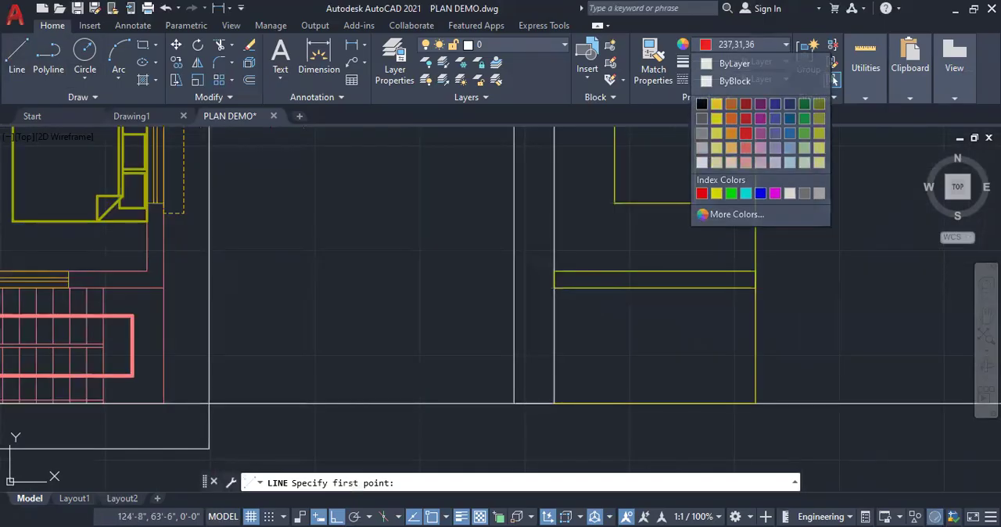
left_click(554, 288)
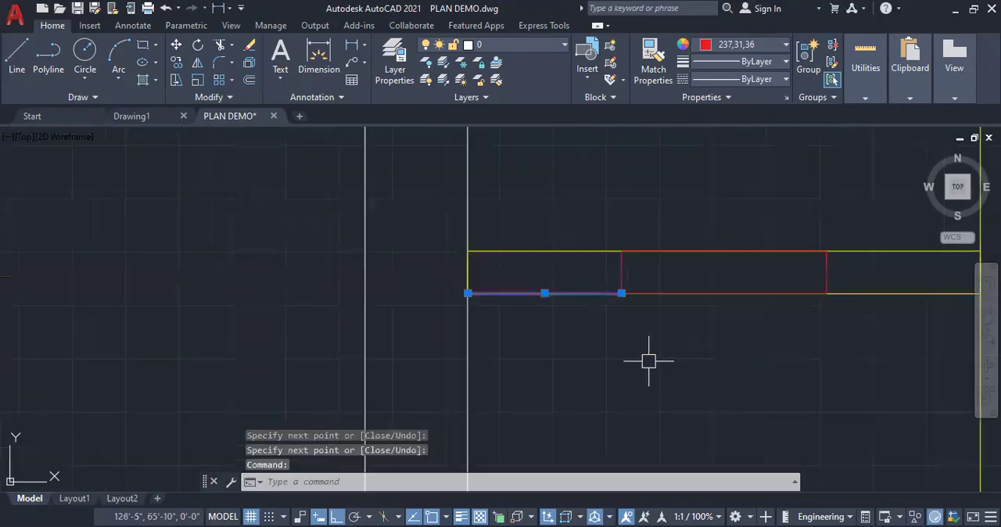
key("Delete")
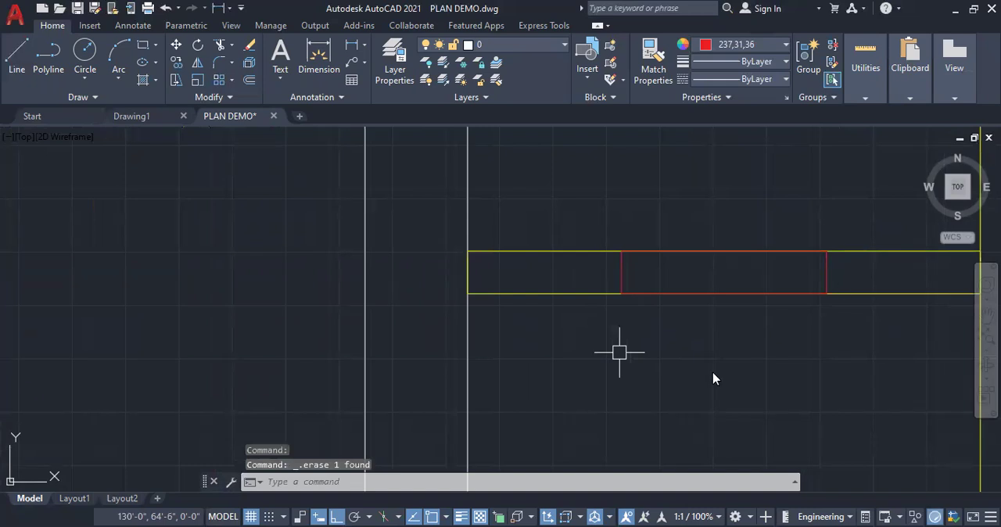
Offset the red window's middle line to both sides as glass lines and erase the middle line
type("o")
key("Return")
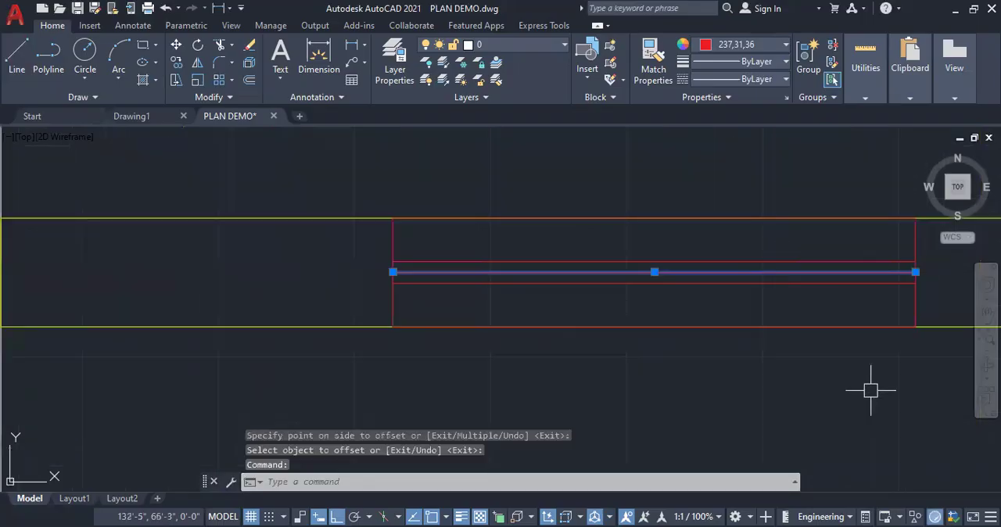
key("Delete")
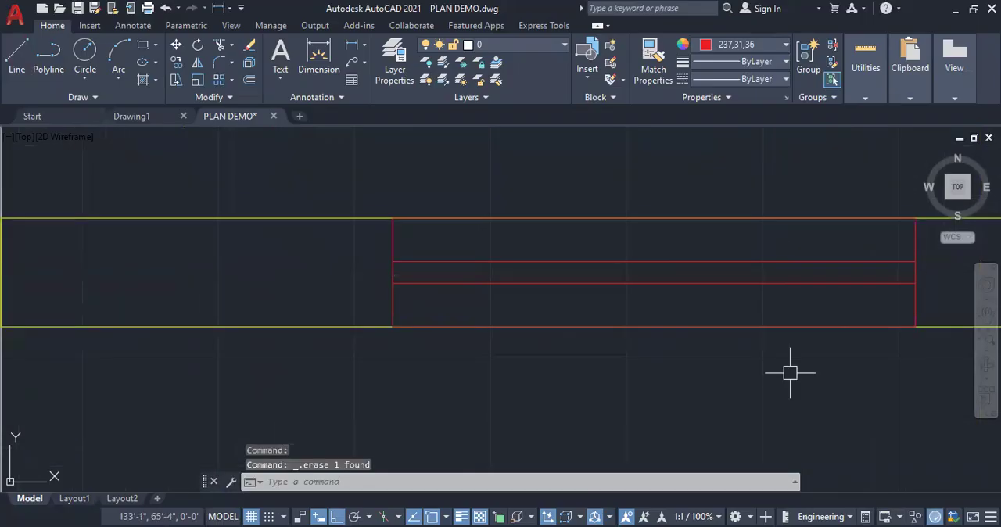
scroll(628, 386, "down", 6)
scroll(709, 340, "down", 3)
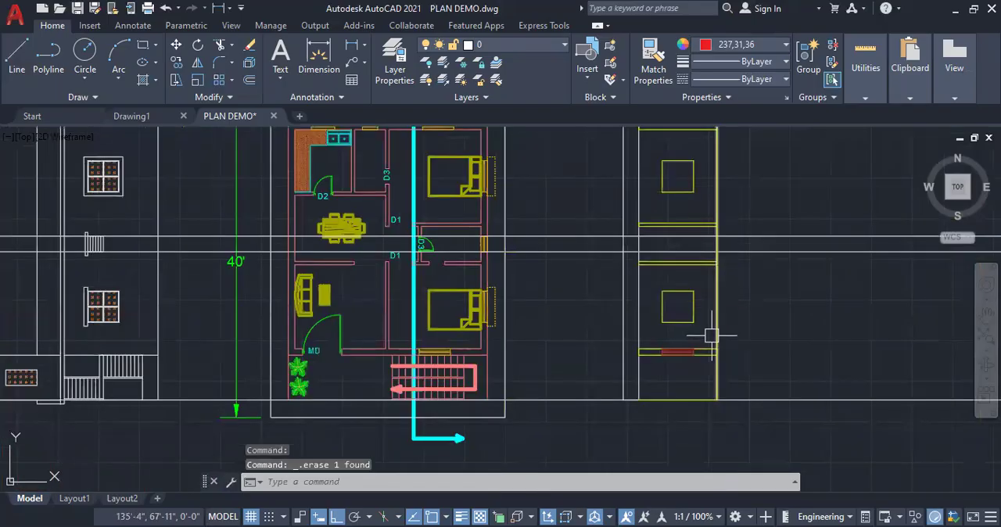
Copy the red window from the staircase-side wall into the section's opposite outer wall, below the sunshade
scroll(423, 368, "down", 1)
scroll(401, 258, "up", 4)
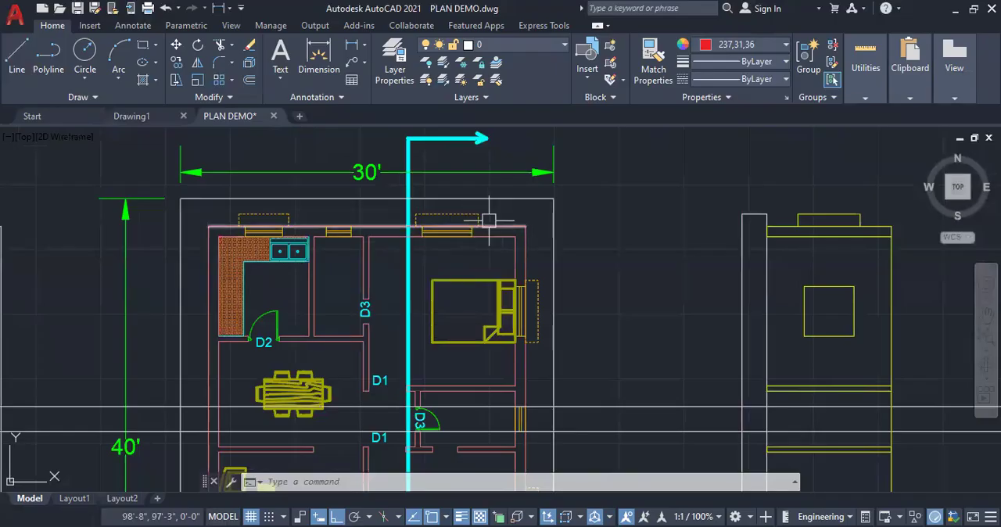
scroll(603, 357, "down", 4)
scroll(610, 351, "up", 6)
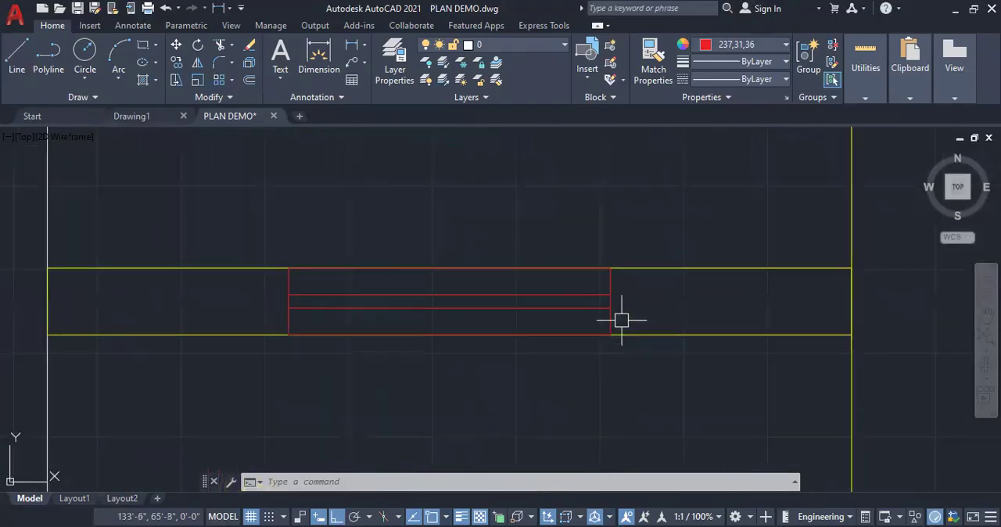
left_click(274, 240)
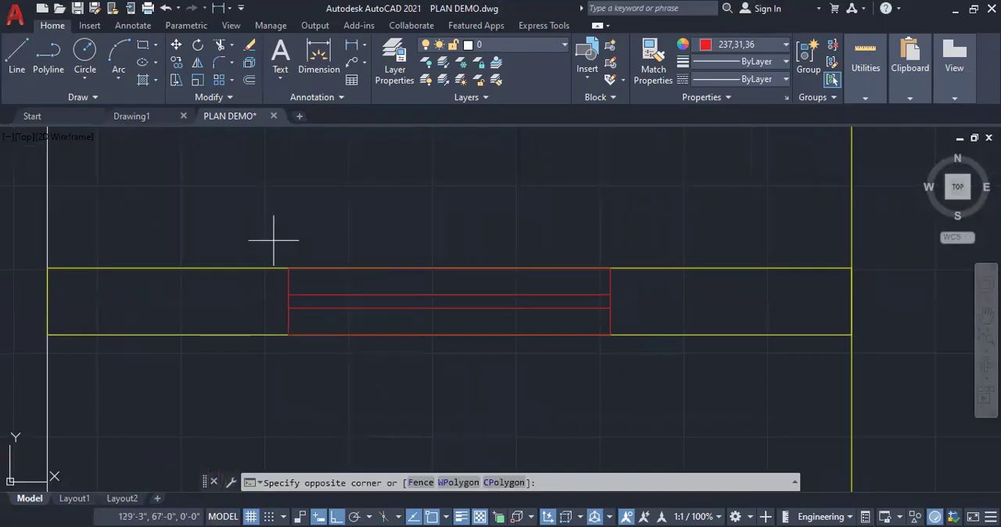
left_click(274, 240)
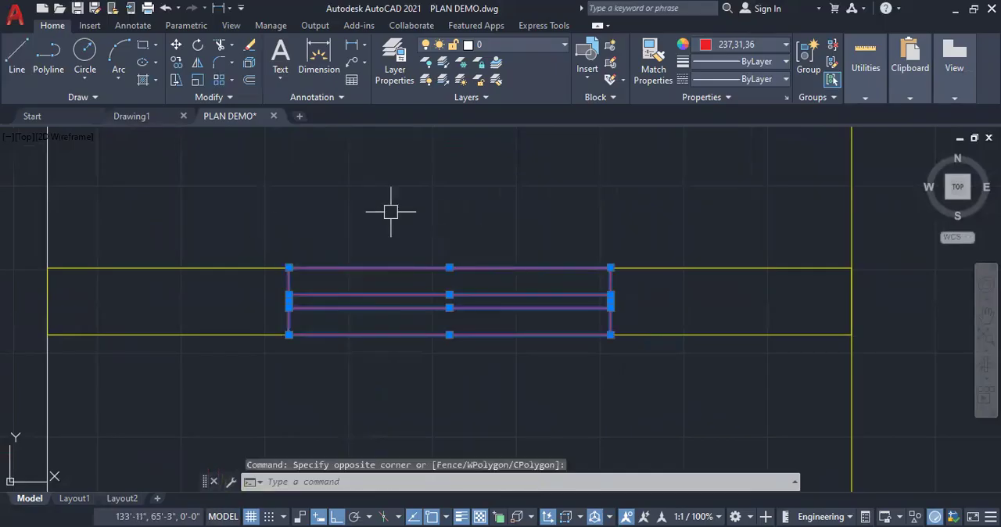
right_click(391, 212)
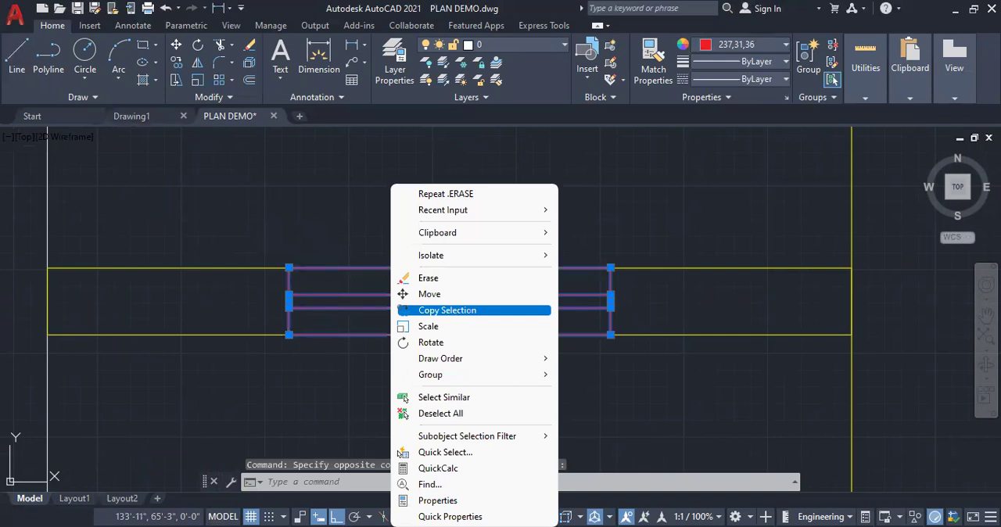
left_click(447, 310)
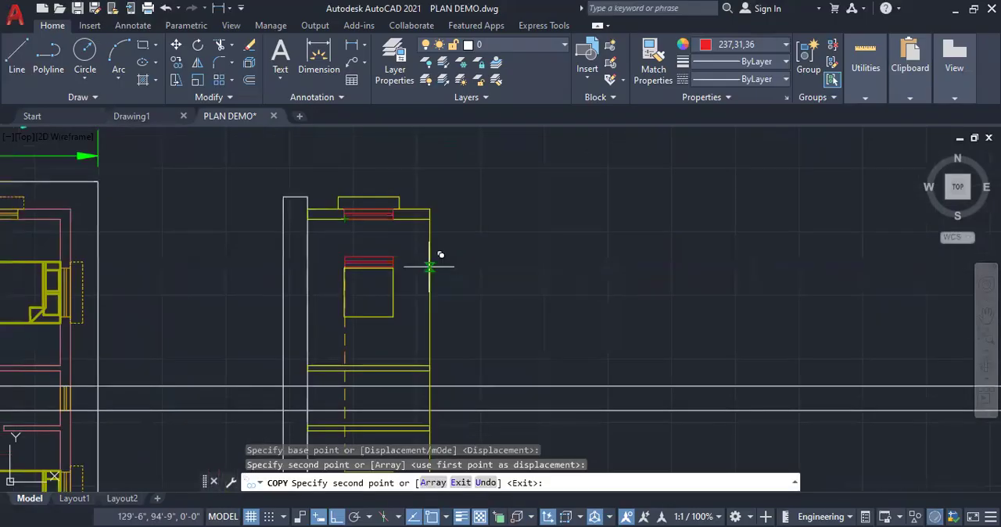
key("Escape")
key("Escape")
key("Escape")
Draw a red square window outline in the small middle room between the two construction lines, and erase the remaining horizontal construction lines
scroll(584, 242, "down", 2)
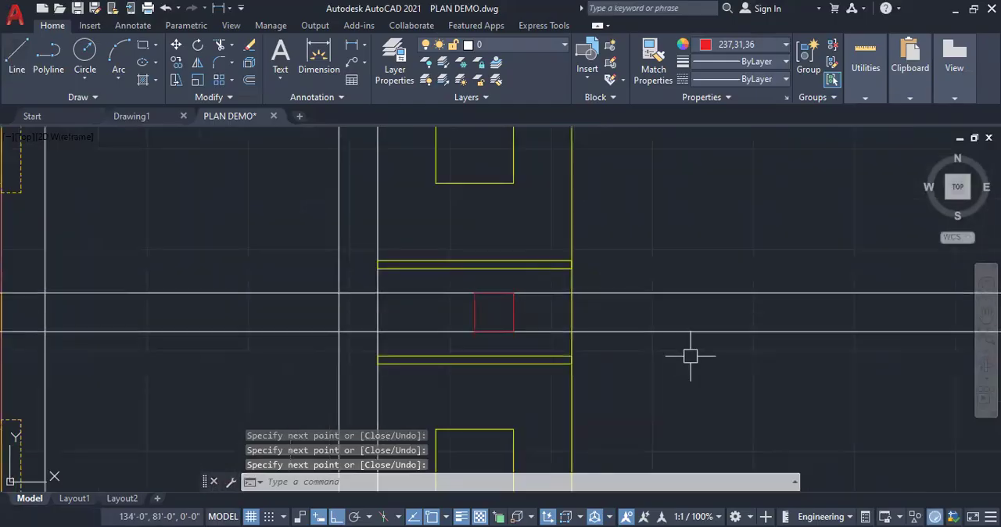
left_click(691, 356)
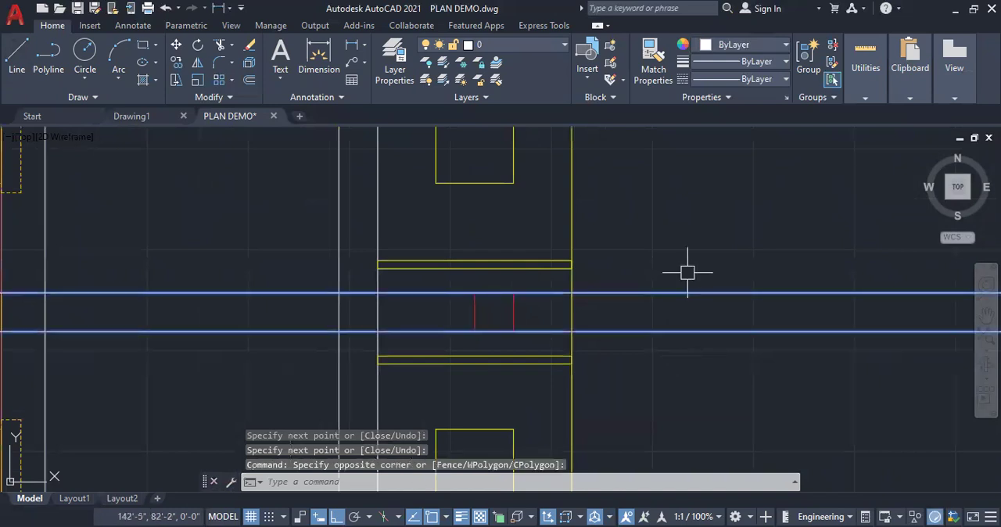
left_click(688, 272)
key("Delete")
scroll(577, 242, "down", 5)
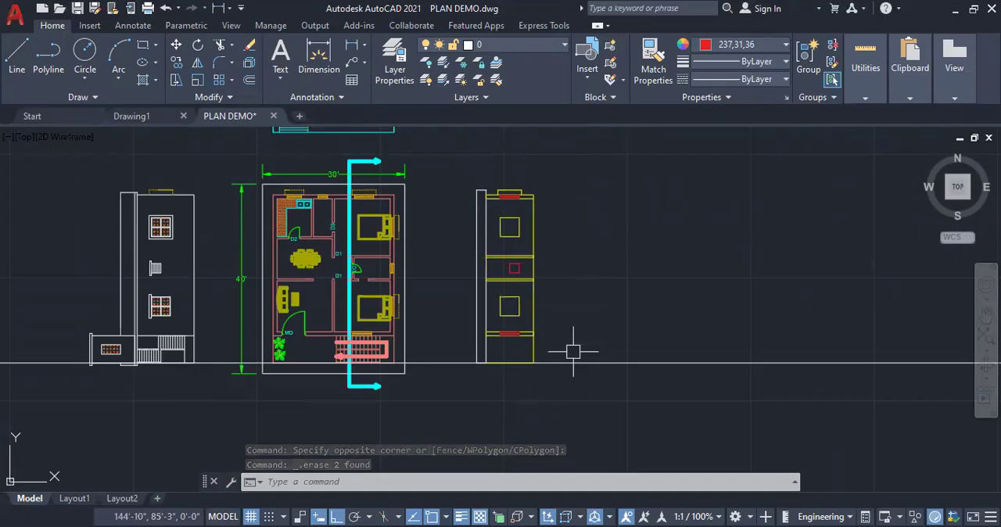
left_click(601, 365)
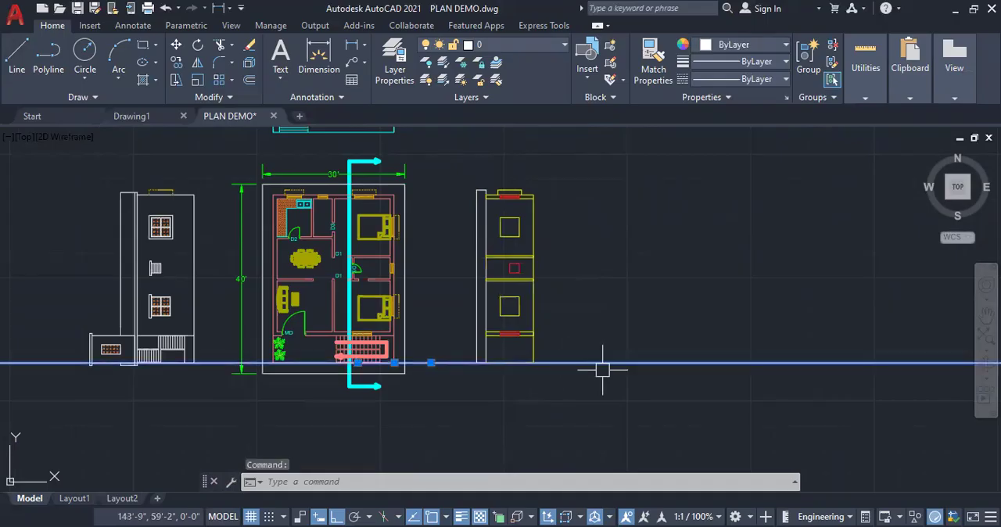
key("Delete")
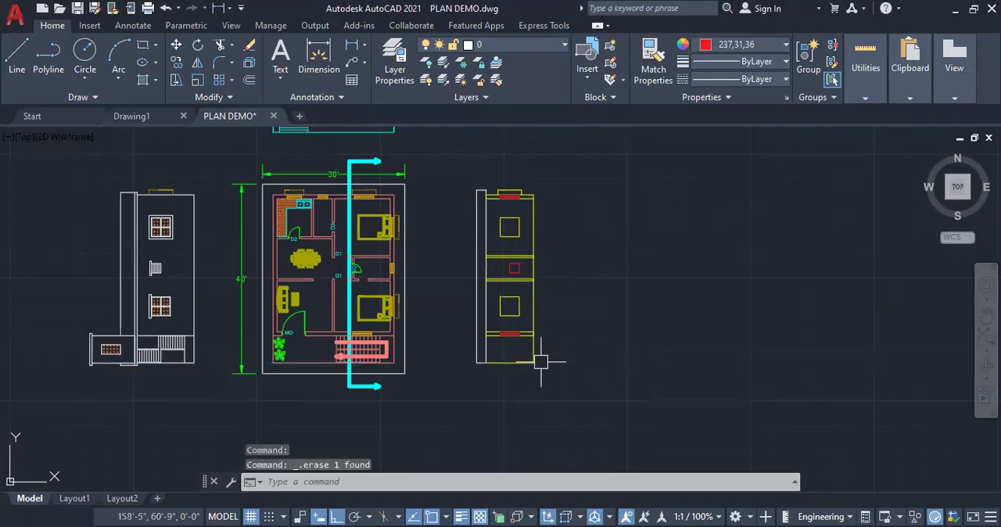
Offset the section's outer vertical yellow line outward by 6" to form the roof slab
scroll(462, 365, "up", 2)
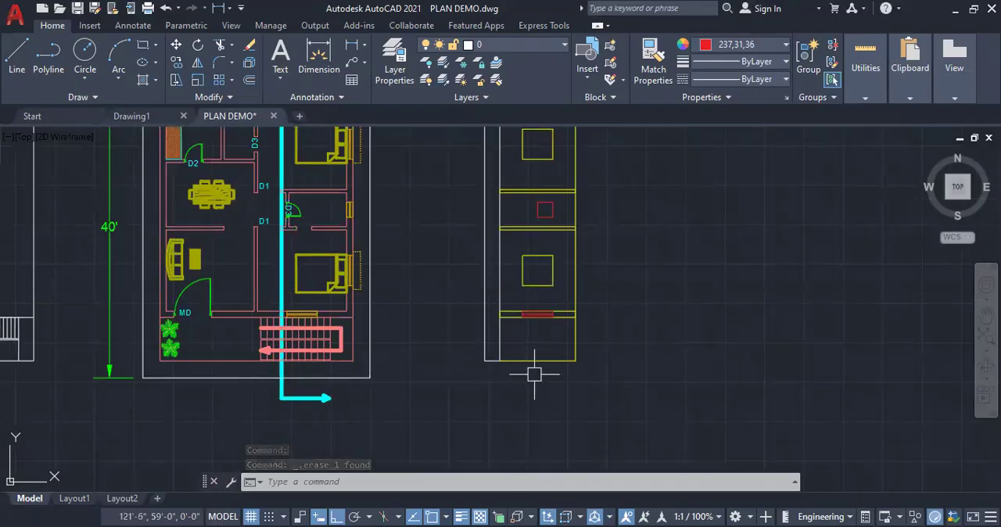
scroll(512, 335, "down", 3)
scroll(511, 336, "up", 5)
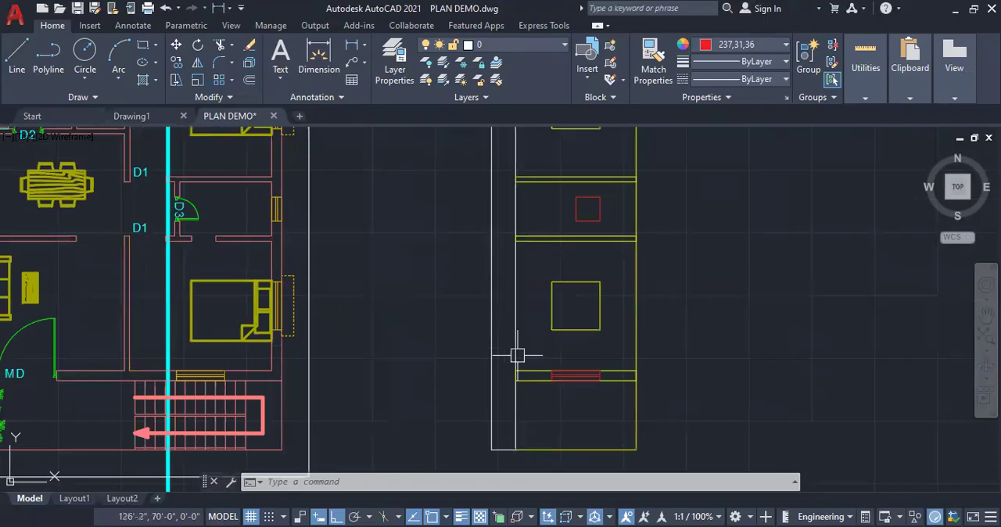
scroll(516, 356, "down", 2)
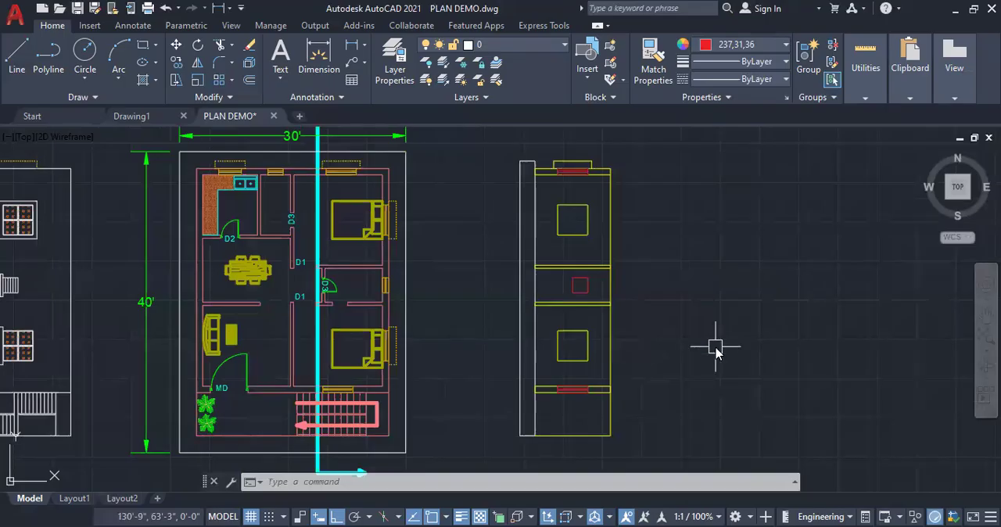
type("o")
key("Return")
type("6")
key("Return")
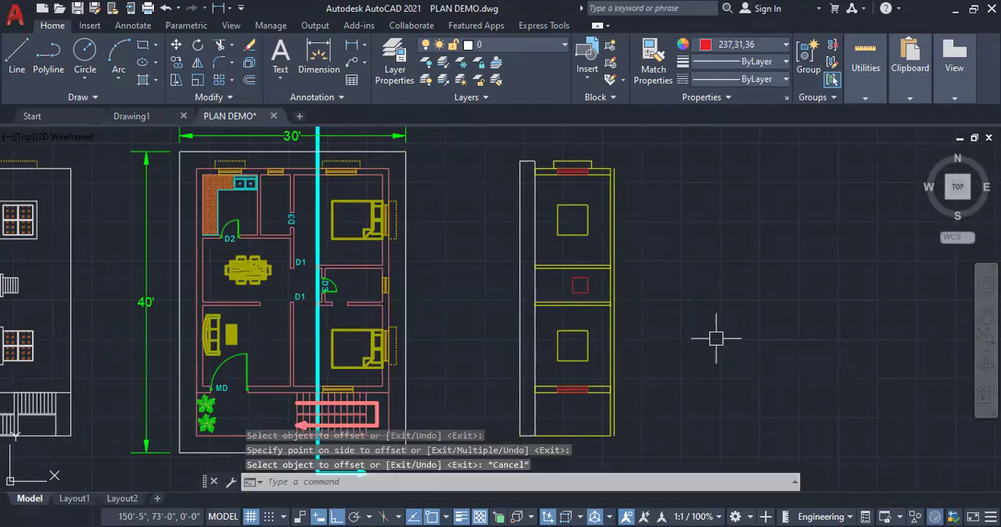
key("Escape")
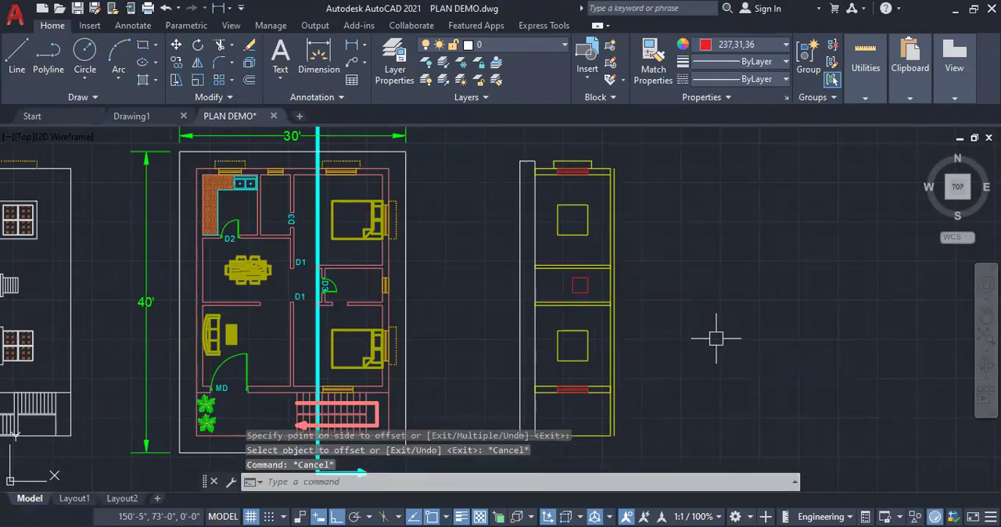
Stretch the slab line's upper end 6" past the outer wall and close that end with red lines
scroll(617, 166, "up", 6)
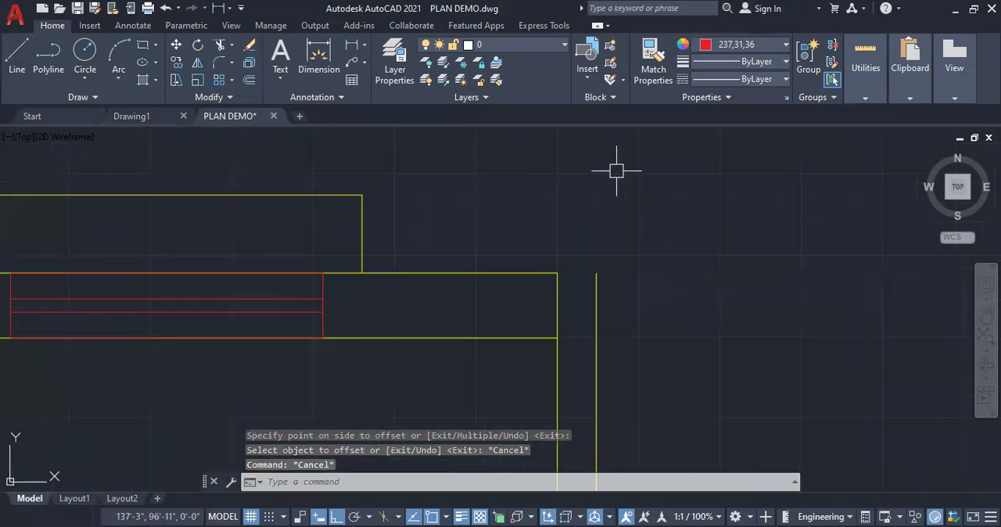
left_click(595, 274)
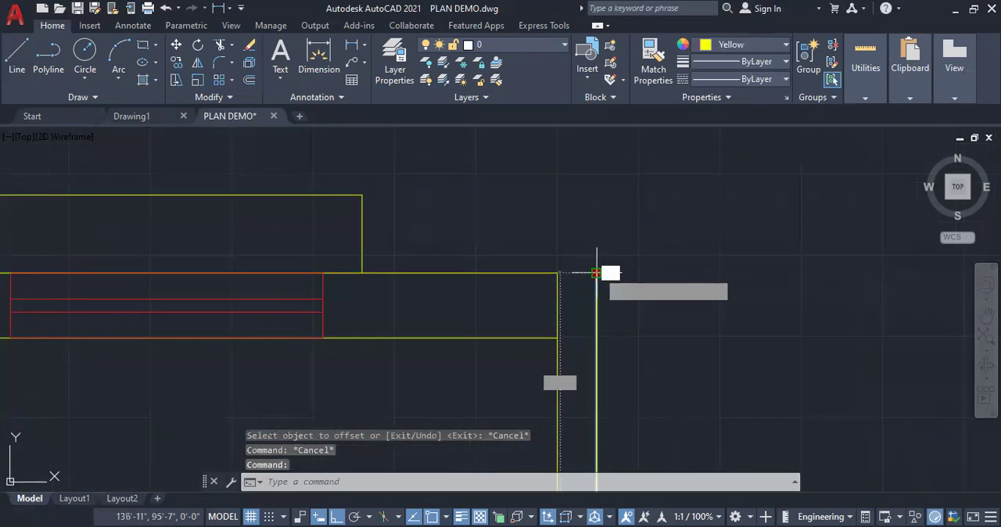
left_click(595, 273)
type("6\"")
key("Return")
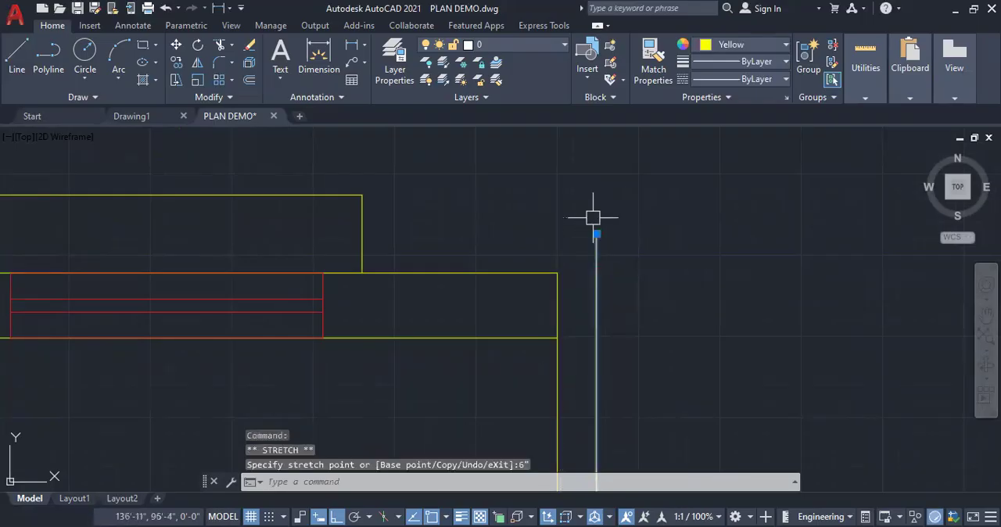
key("Escape")
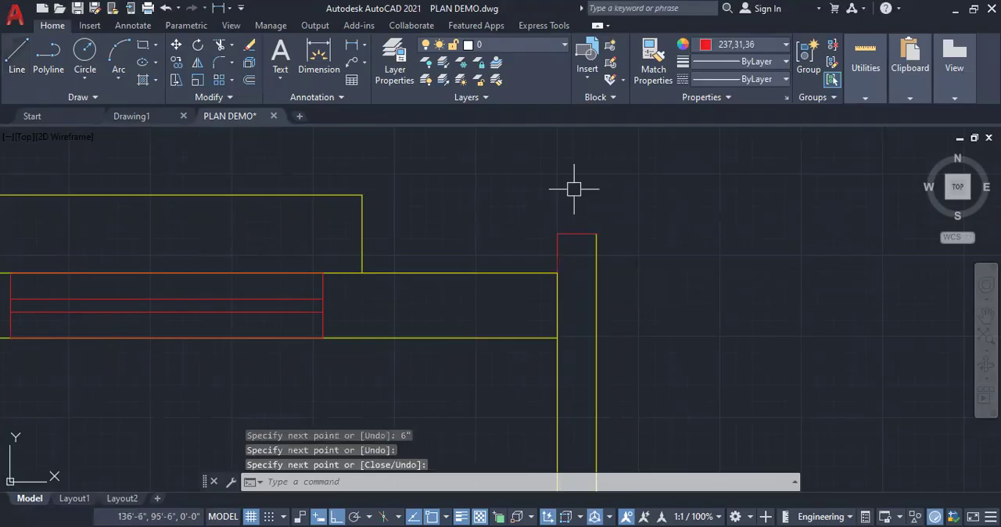
scroll(592, 221, "down", 6)
scroll(613, 314, "up", 10)
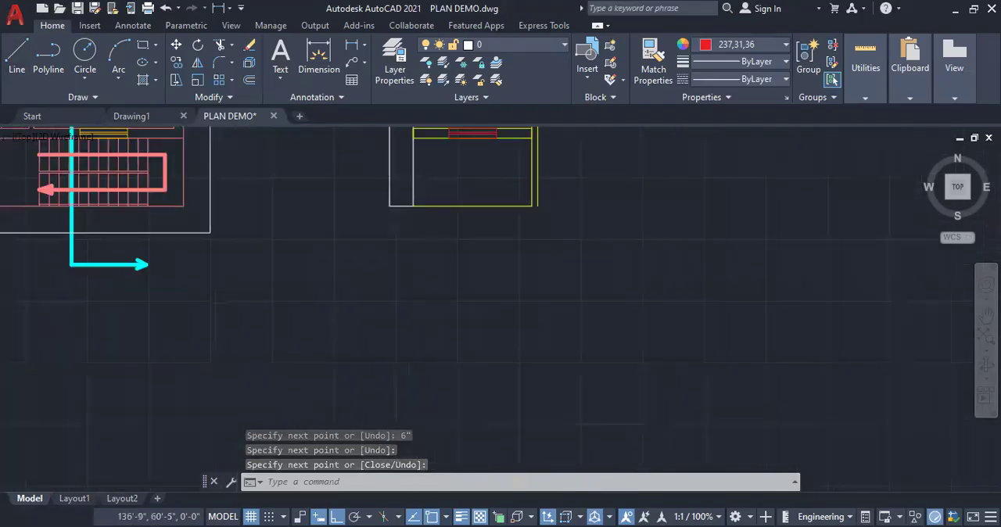
Stretch the slab line's lower end 6" beyond the section's base and close that end with red lines
key("Return")
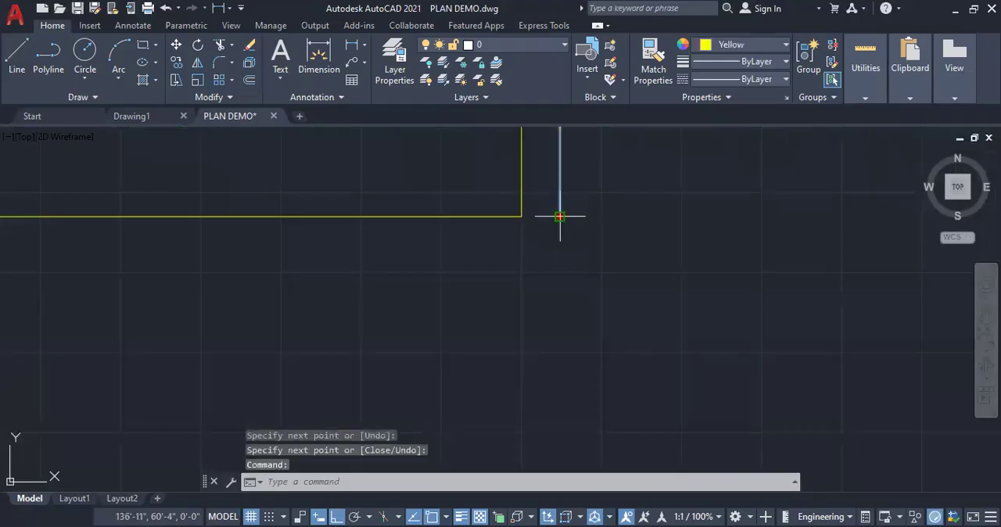
left_click(560, 216)
type("6'")
key("Return")
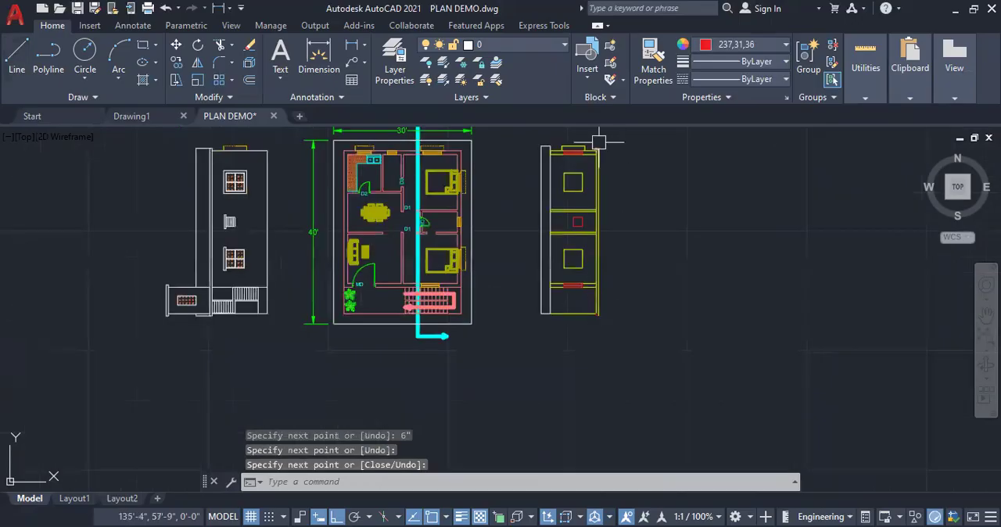
scroll(599, 139, "up", 5)
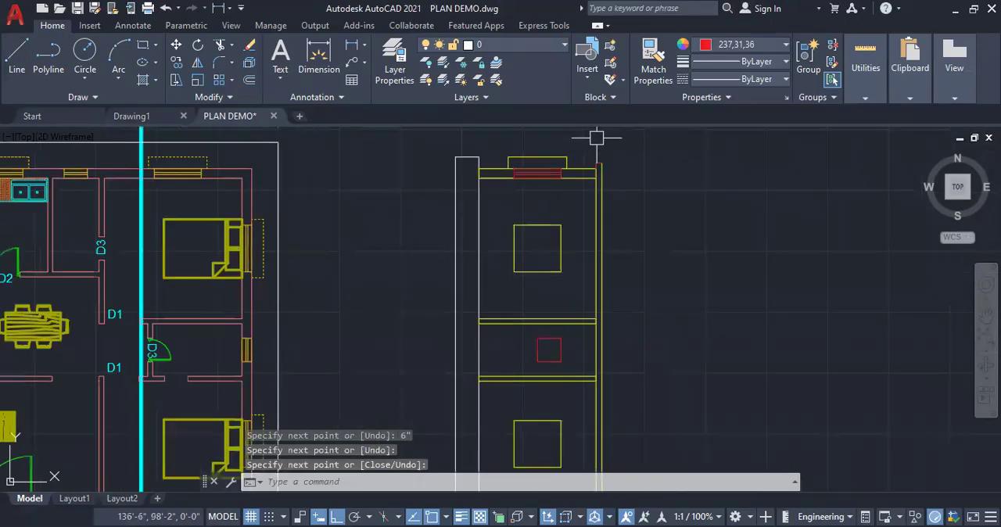
Draw a red outline around the junction of the sunshade-side outer wall and the roof slab, reaching across to the slab's outer line
scroll(603, 195, "up", 2)
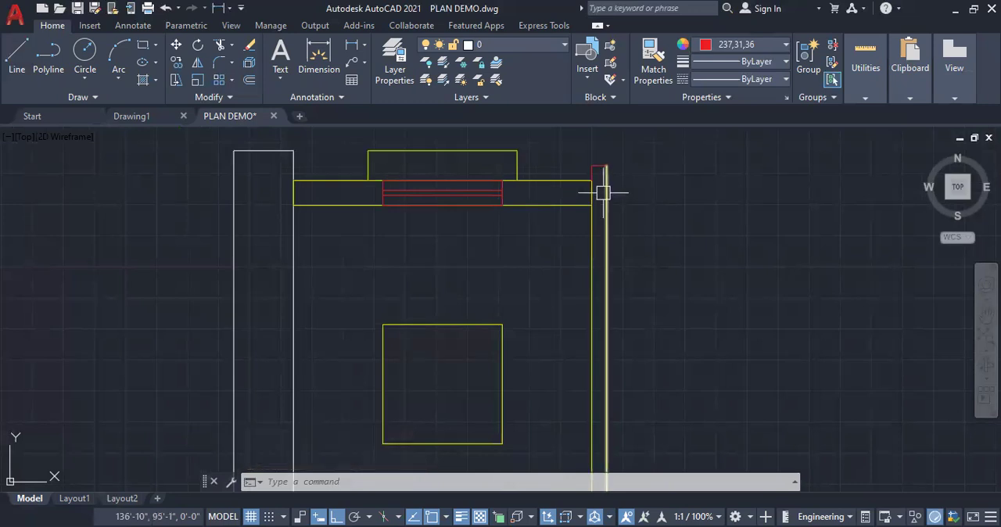
left_click(17, 55)
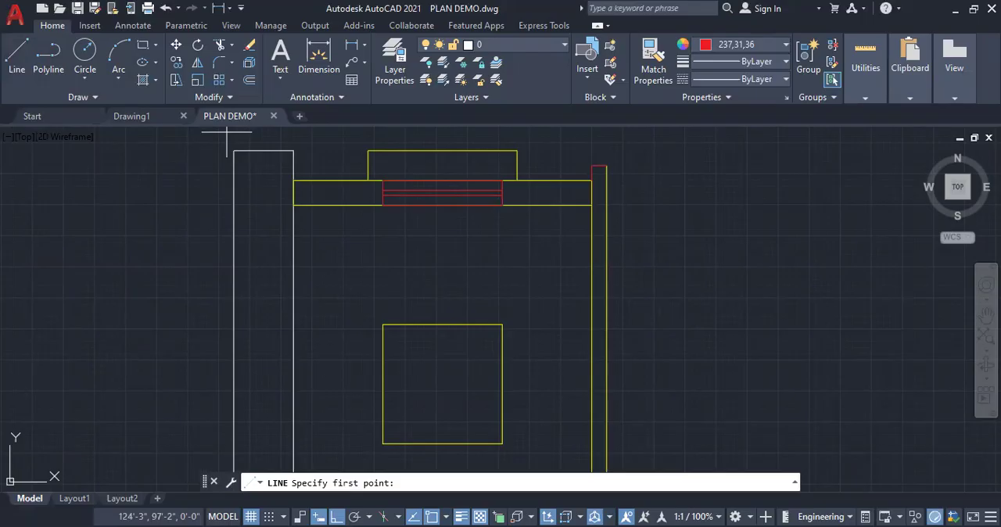
scroll(586, 184, "up", 4)
left_click(557, 177)
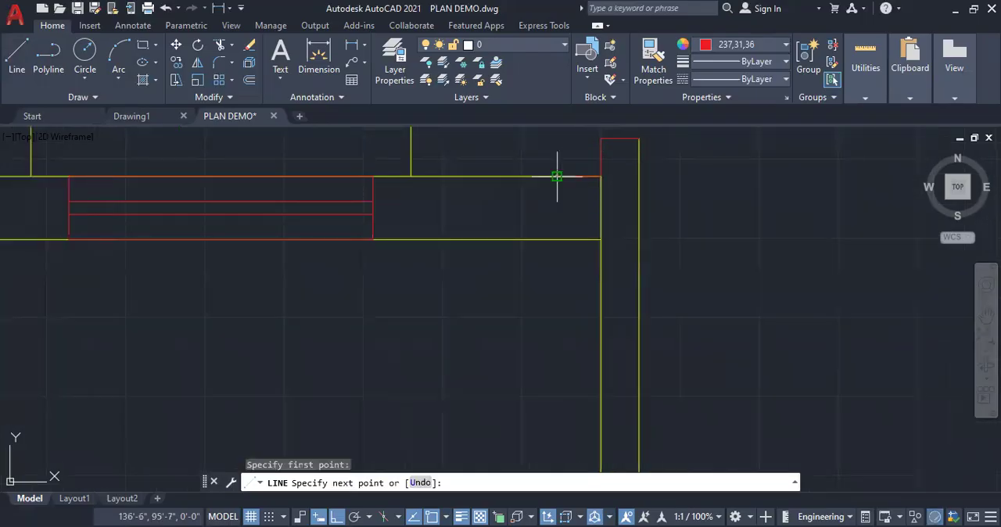
left_click(557, 239)
left_click(601, 239)
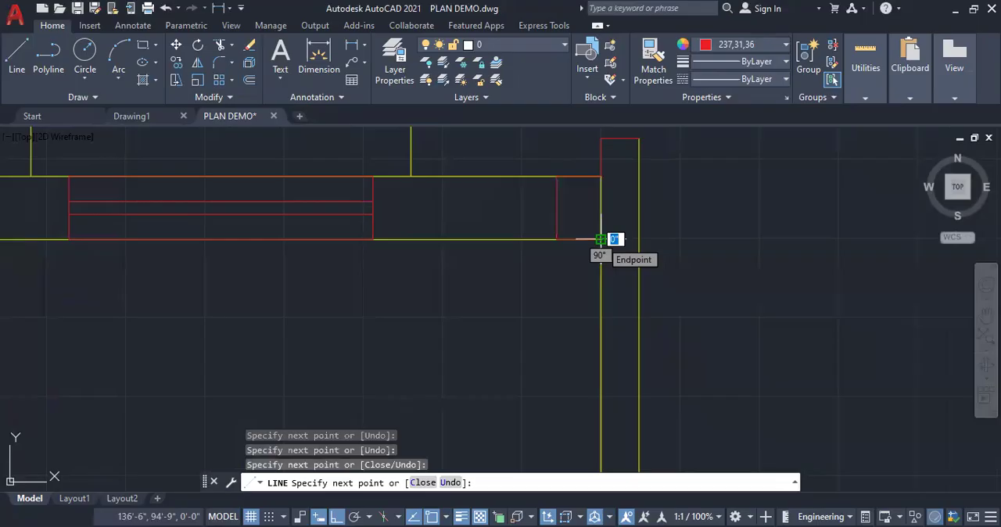
left_click(638, 239)
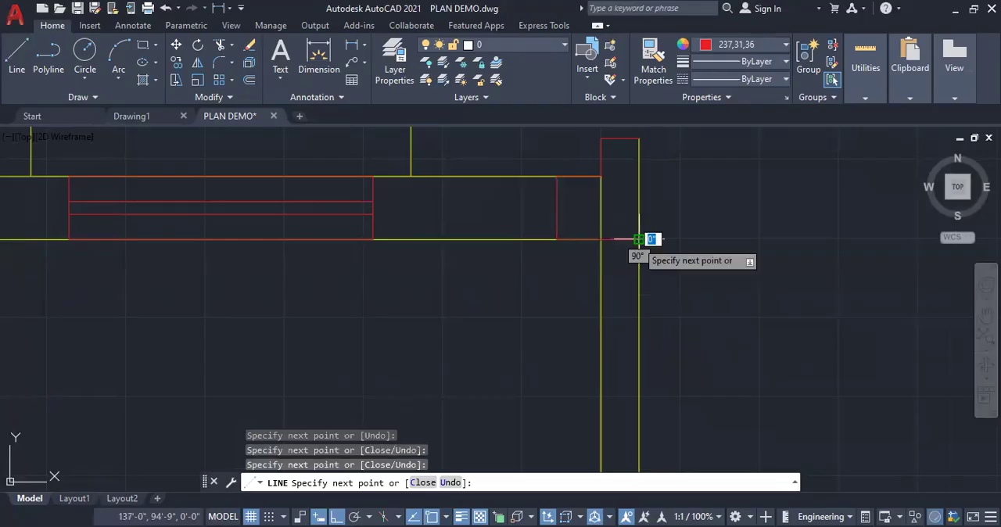
key("Return")
Trim the yellow lines inside the red outline at the junction of the sunshade-side outer wall and the roof slab
left_click(579, 177)
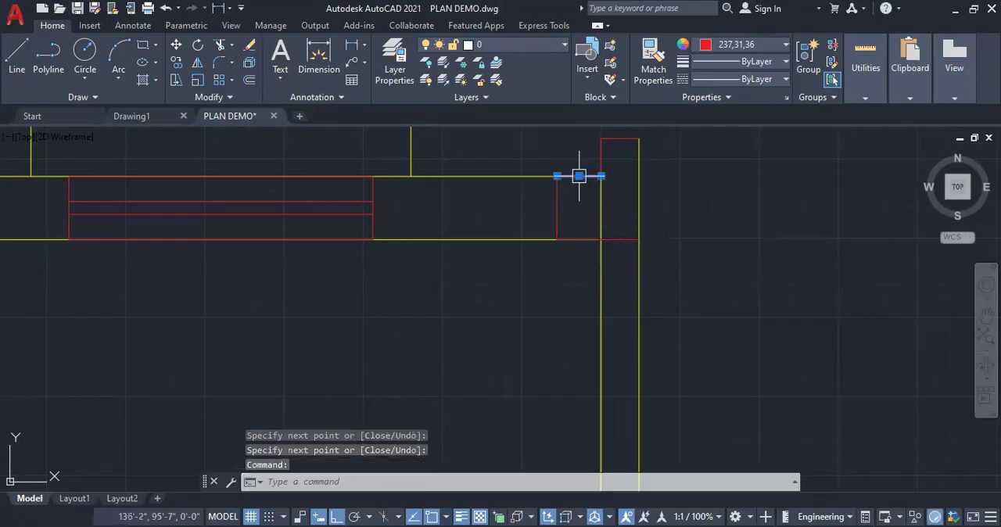
left_click(601, 176)
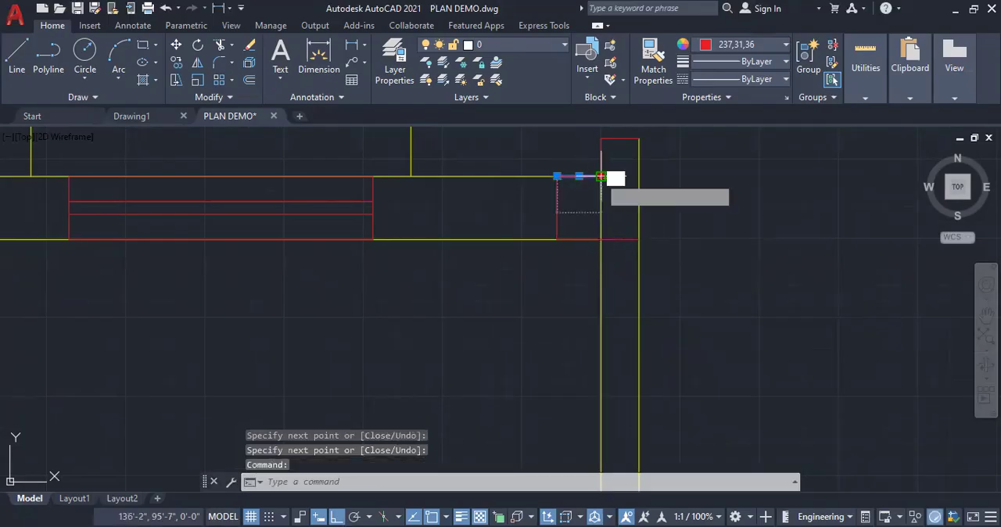
key("Escape")
key("Escape")
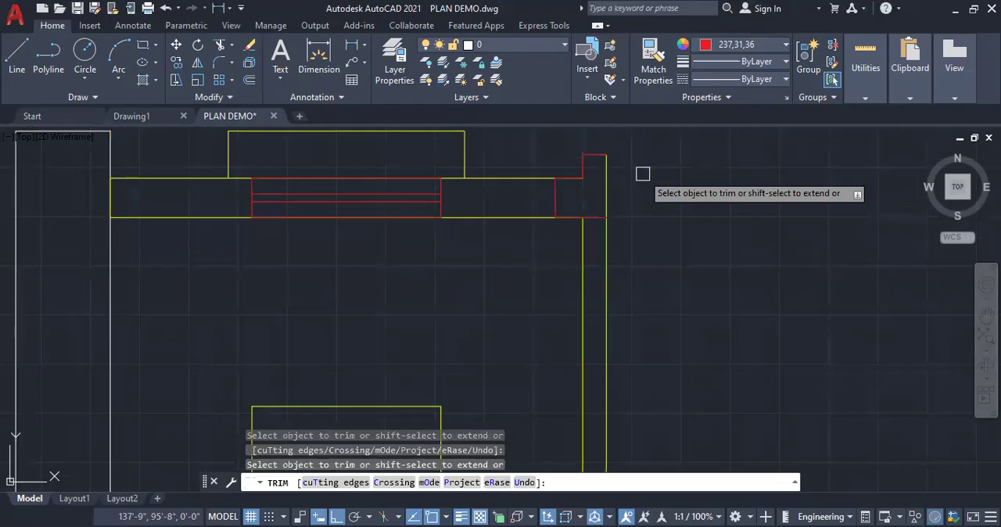
key("Return")
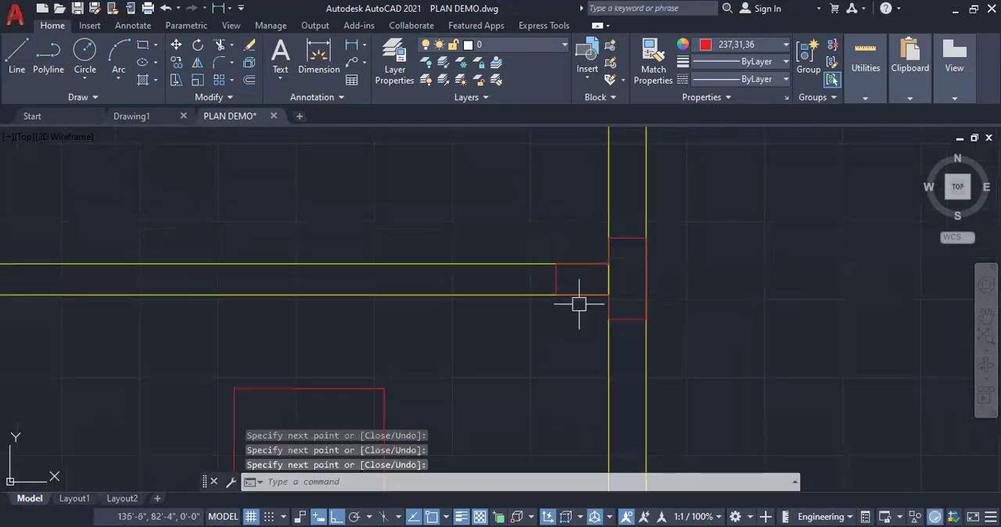
Draw red outlines at the slab end of the wall between the upper bedroom and the small middle room, spanning the slab thickness
scroll(579, 297, "down", 3)
scroll(652, 321, "down", 2)
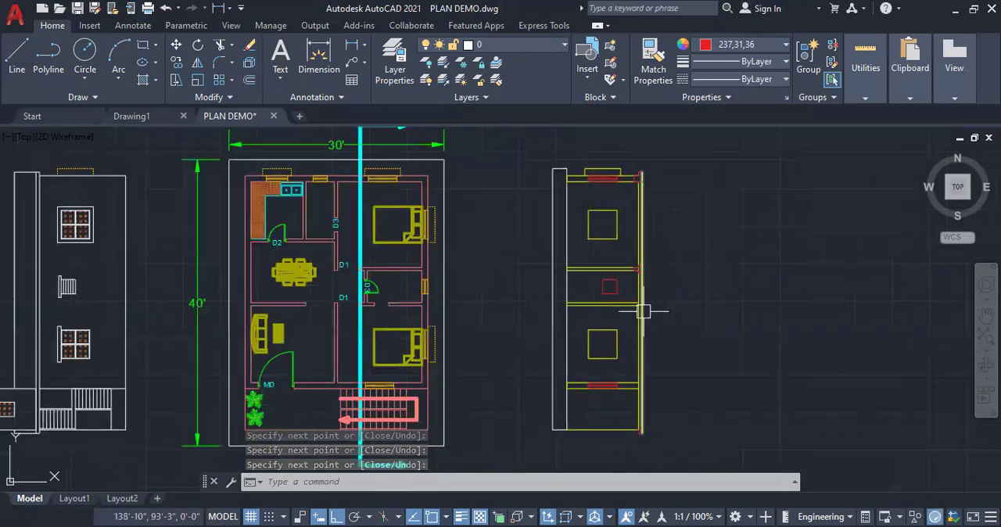
scroll(644, 310, "up", 5)
scroll(649, 252, "up", 2)
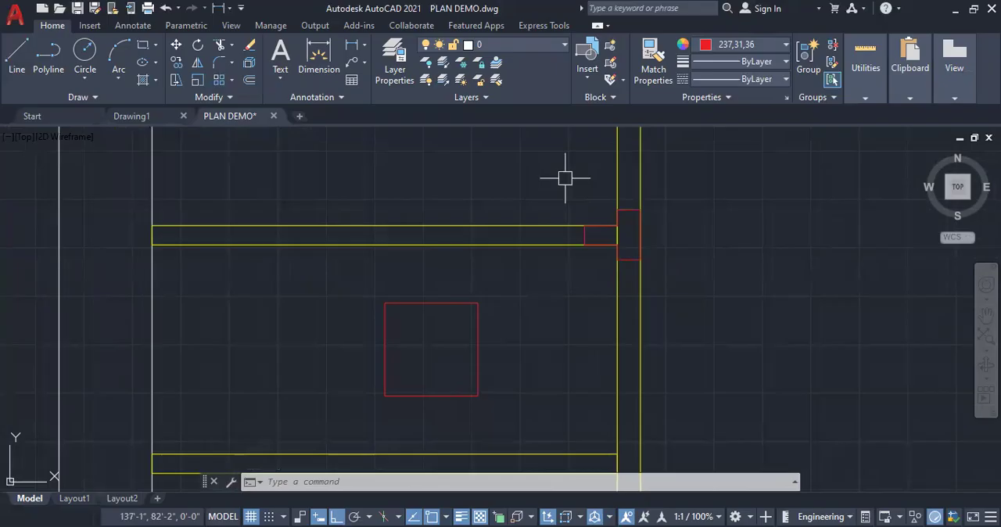
Trim the lines inside the red outlines where the two walls of the small middle room meet the roof slab
right_click(572, 291)
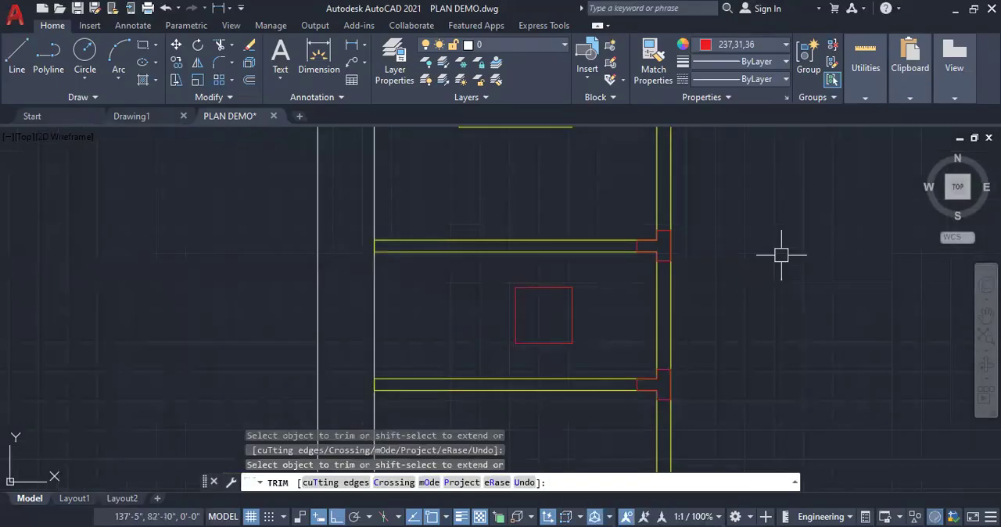
key("Escape")
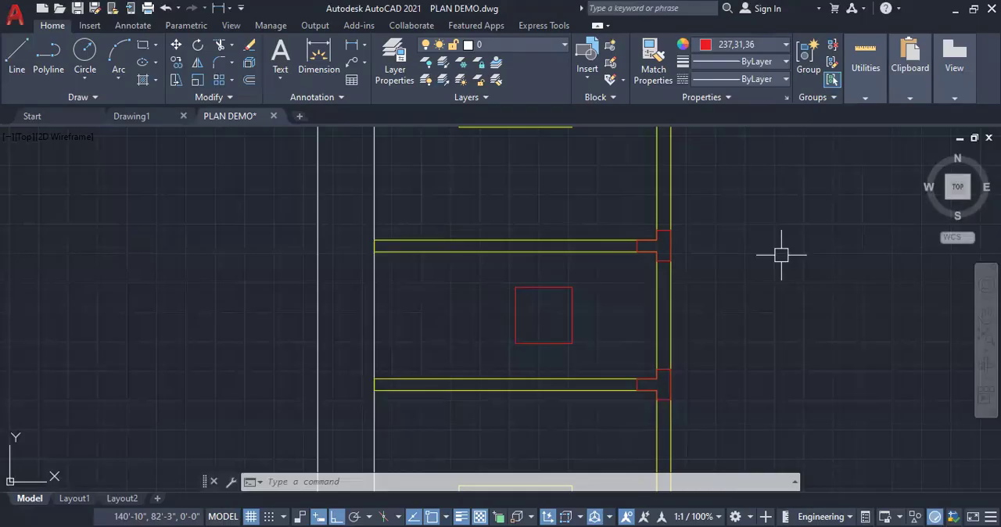
Check the section against the plan, examining the slab's lower end and the D3 door opening of the small middle room
scroll(568, 250, "down", 8)
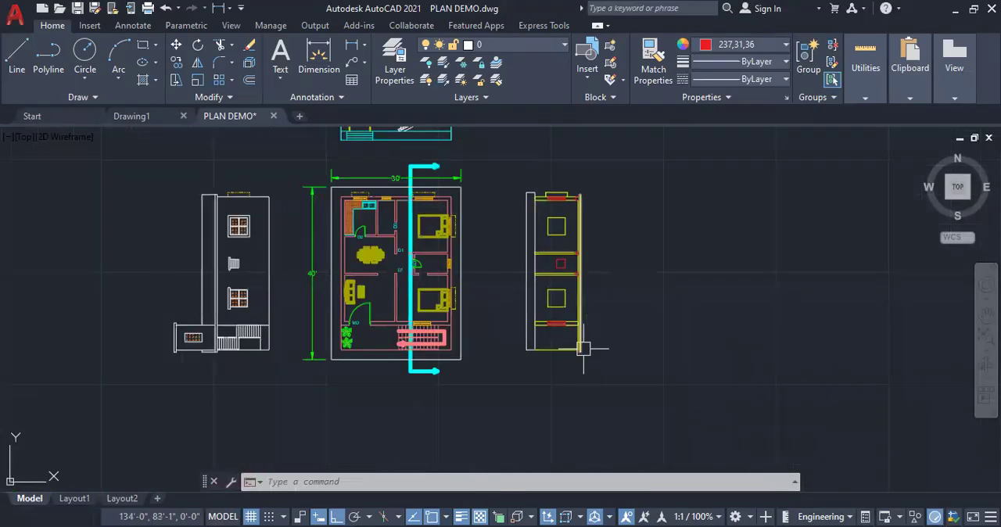
scroll(579, 357, "up", 4)
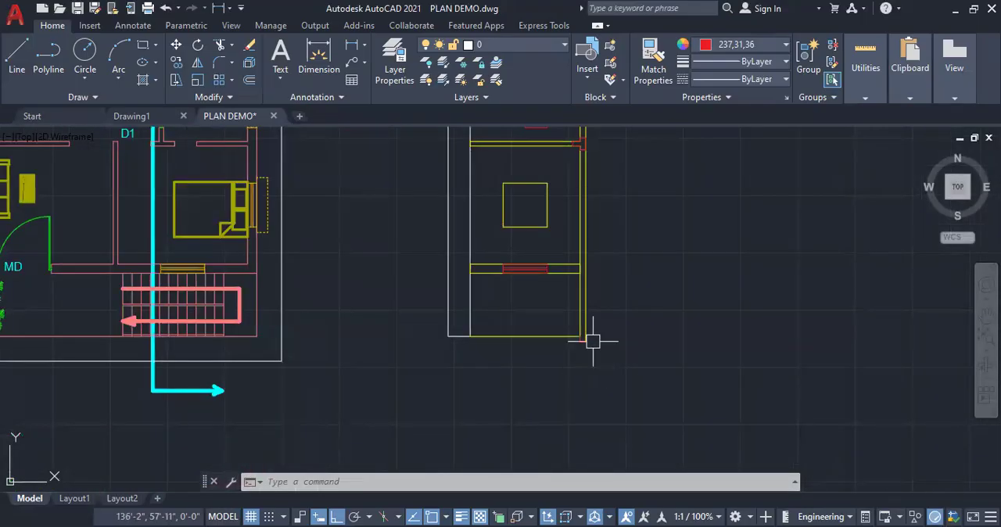
scroll(586, 344, "down", 3)
scroll(576, 307, "up", 4)
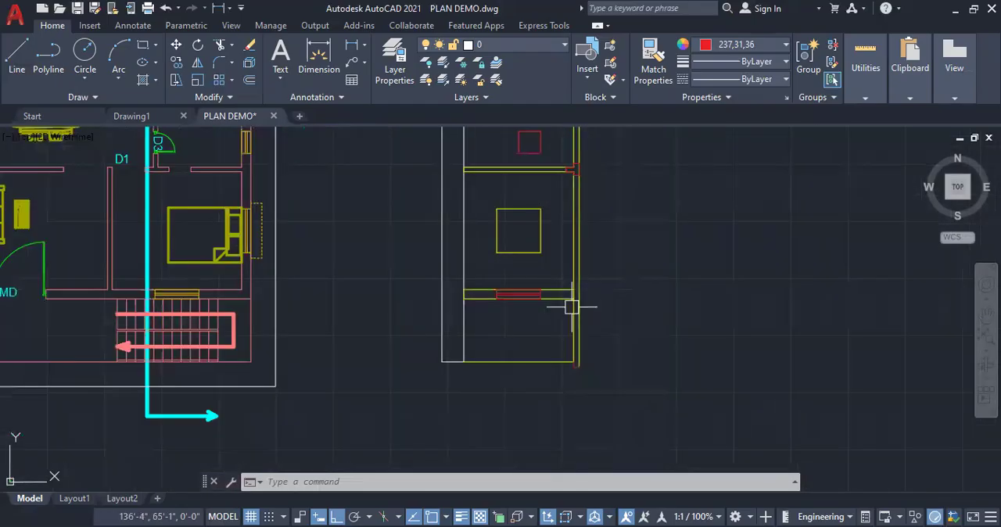
scroll(571, 313, "down", 5)
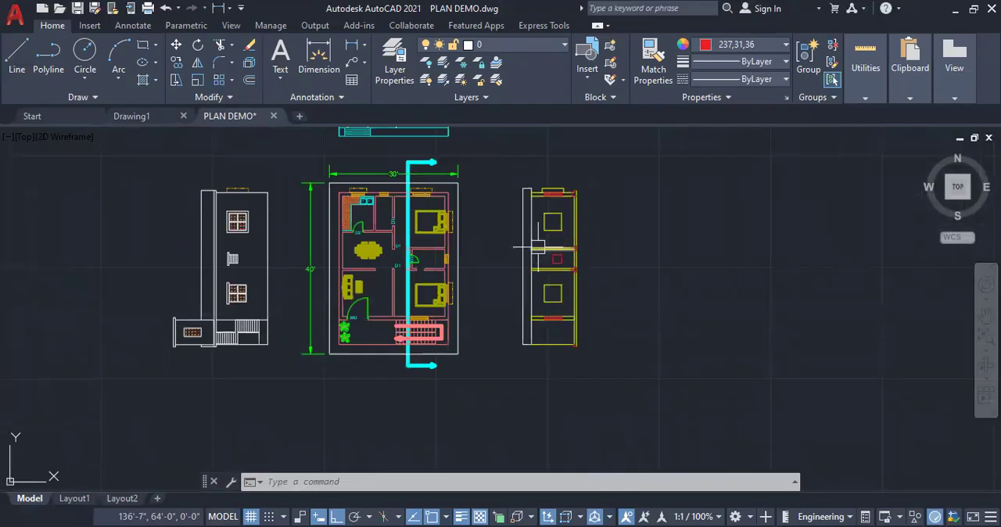
scroll(536, 245, "up", 2)
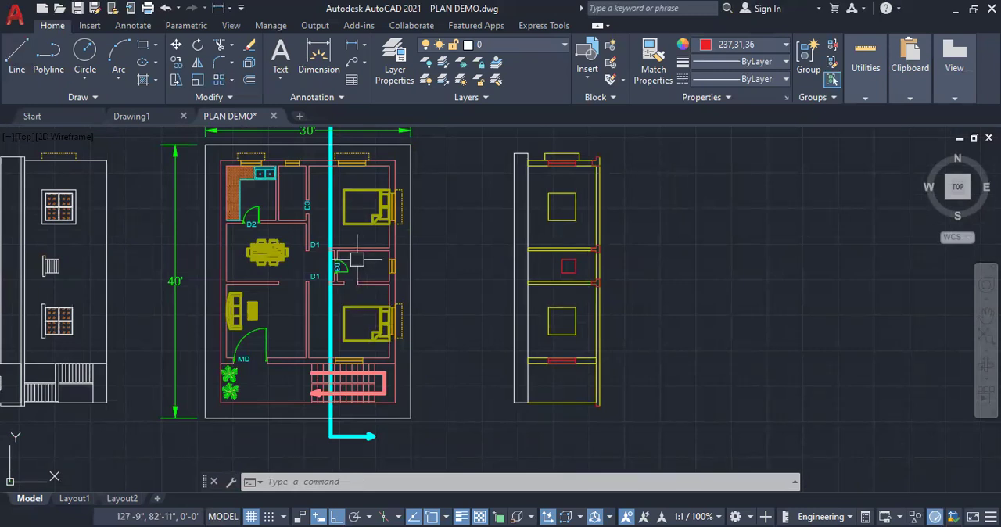
scroll(337, 271, "up", 4)
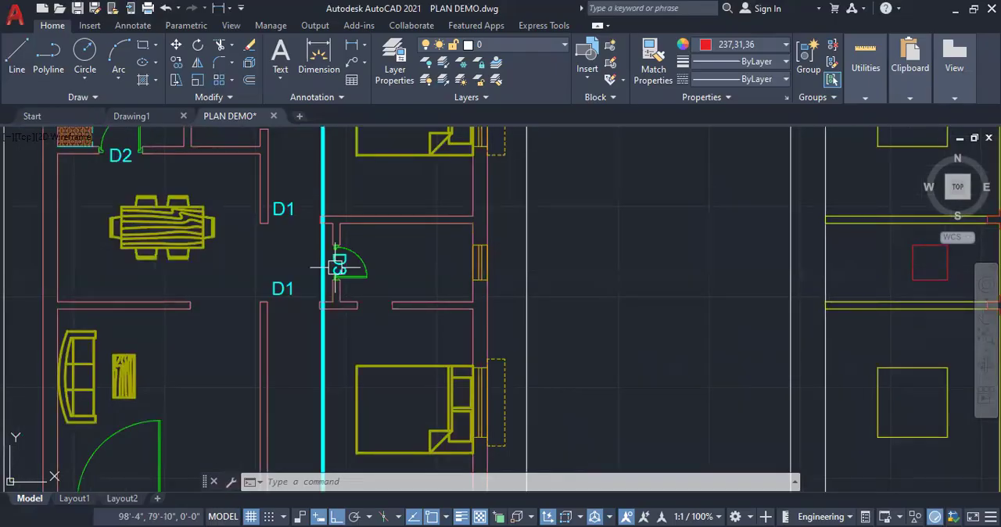
scroll(341, 261, "down", 2)
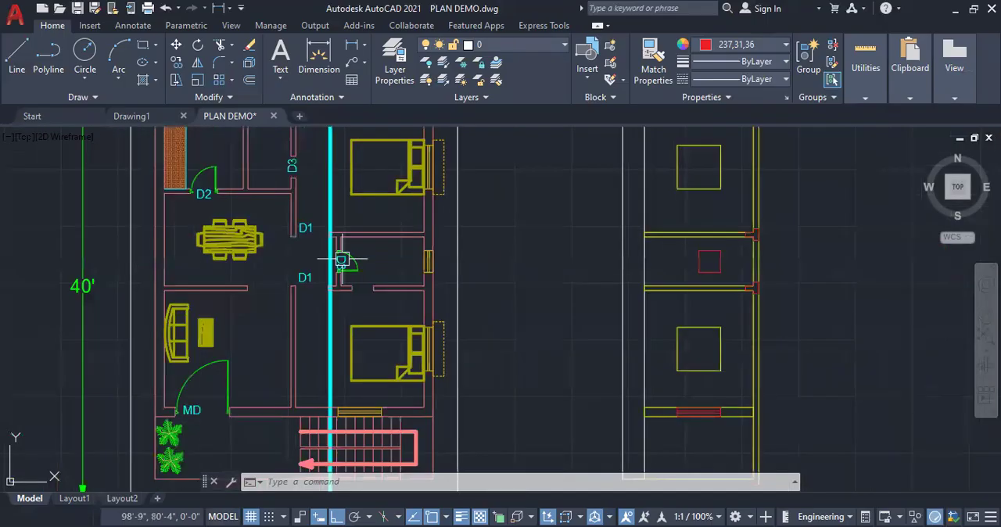
scroll(341, 261, "down", 2)
scroll(566, 270, "up", 2)
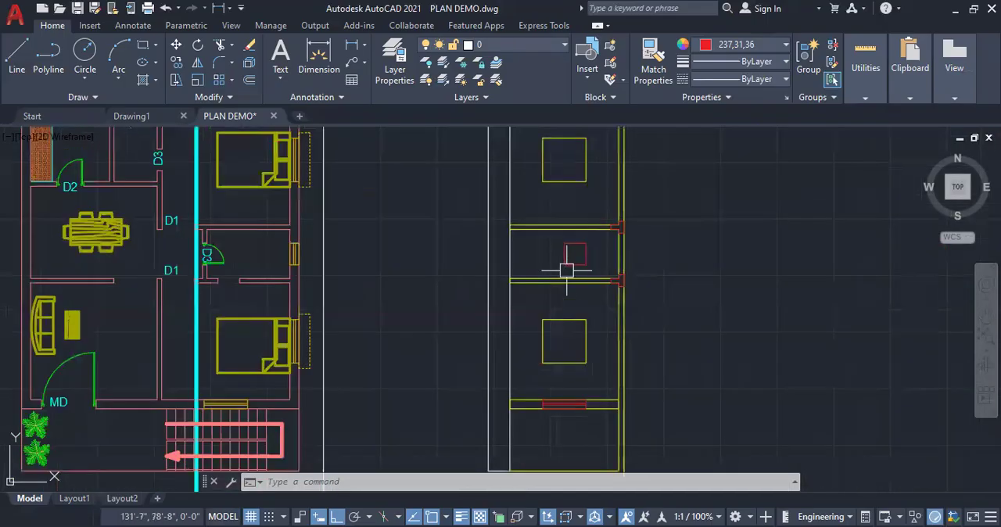
scroll(569, 266, "up", 2)
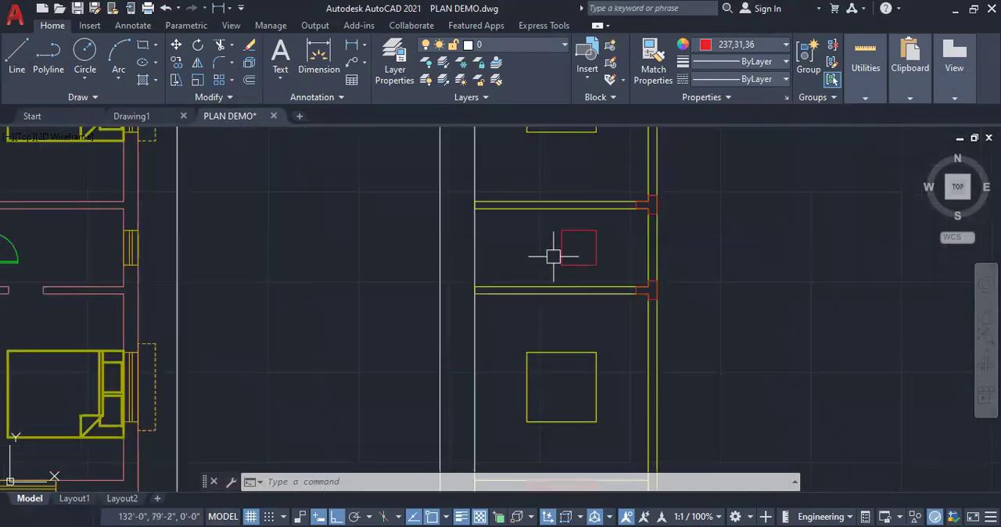
Draw a door outline in the section's small middle room, 7' high from the floor line and 2' wide
left_click(17, 53)
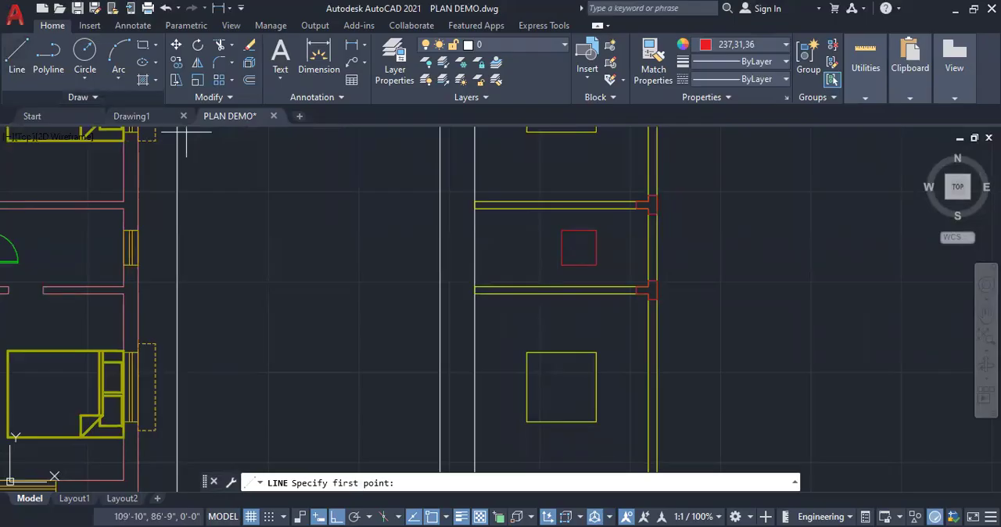
left_click(475, 262)
type("7'")
key("Return")
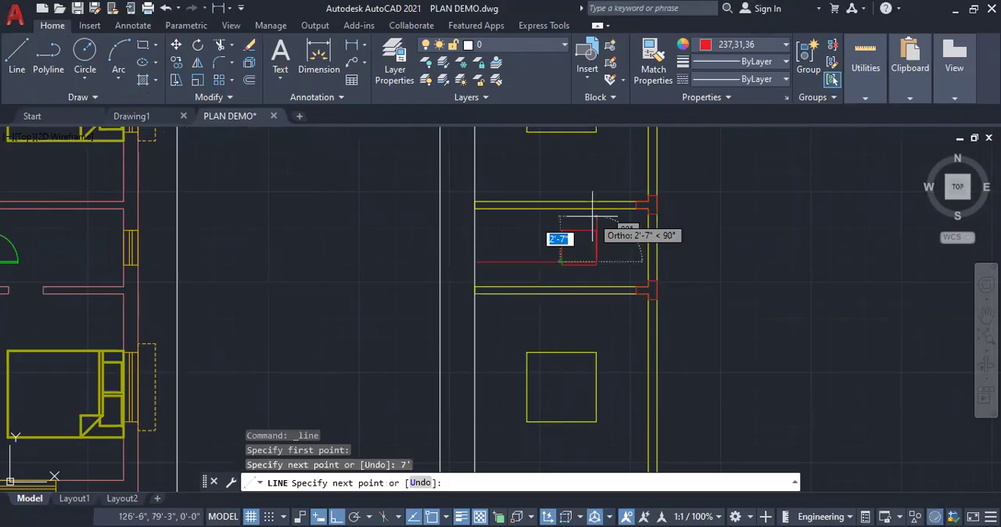
type("3")
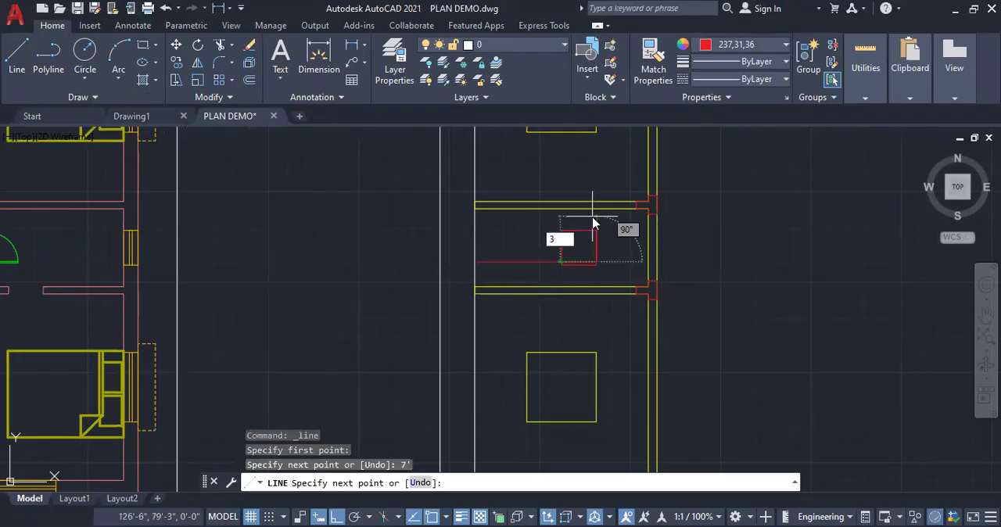
key("BackSpace")
type("2'")
key("Return")
key("Return")
scroll(551, 251, "up", 2)
Erase the small window square overlapping the new door outline, together with the door outline's head line
left_click(569, 237)
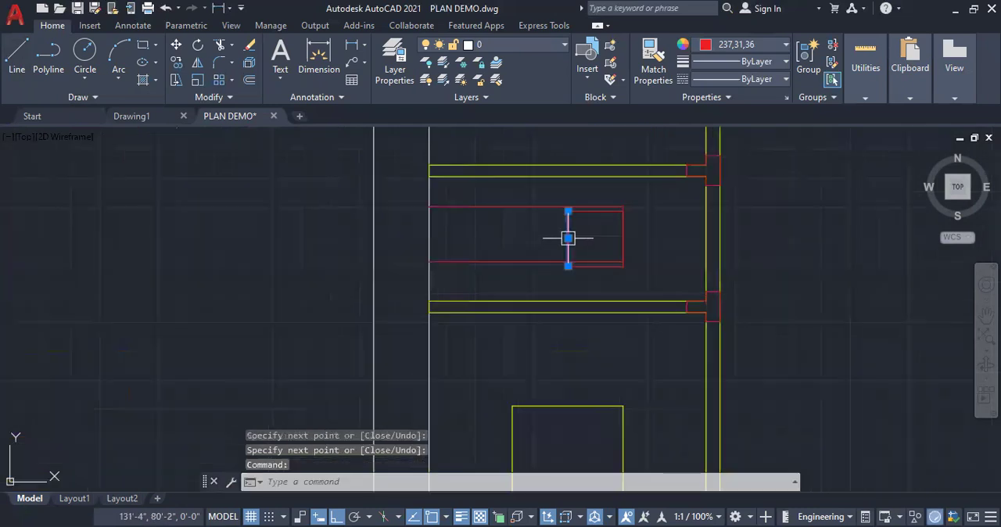
key("Delete")
scroll(621, 250, "up", 4)
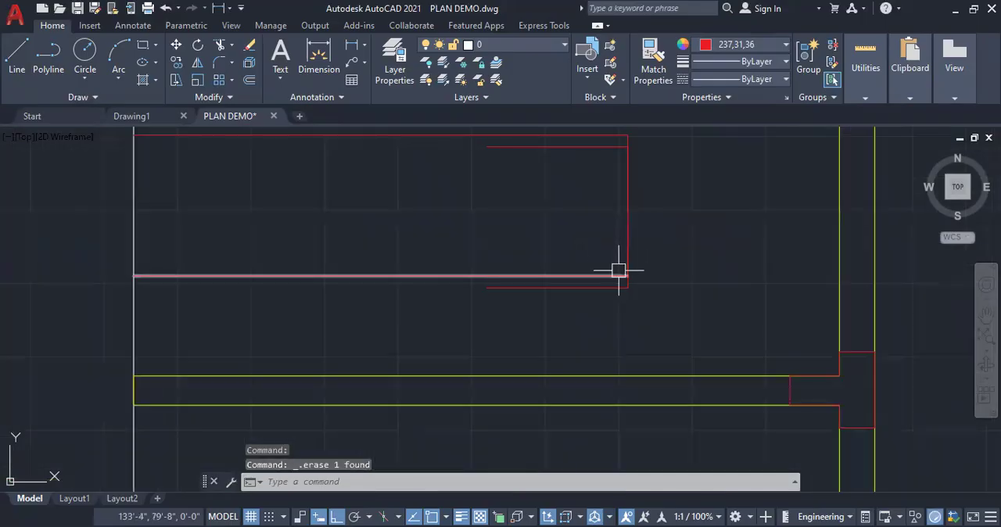
left_click(619, 287)
left_click(581, 146)
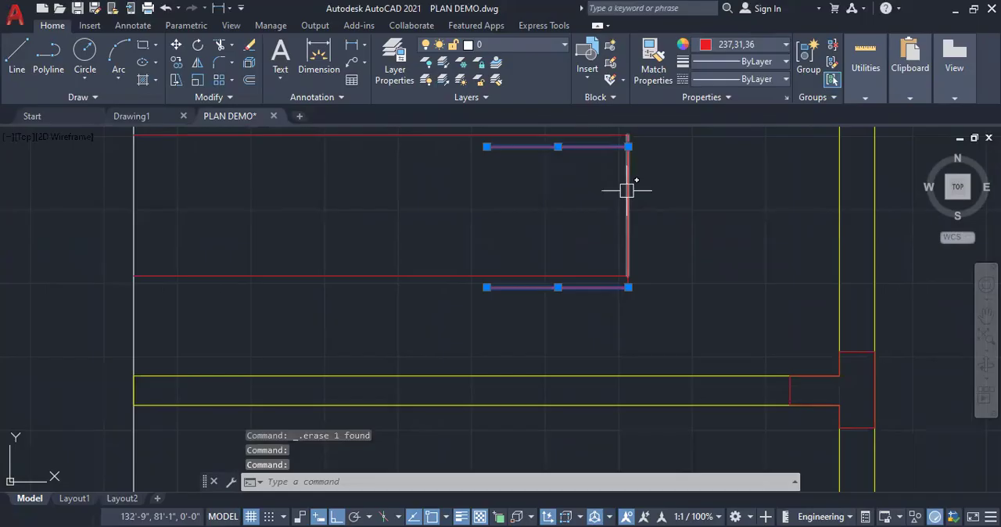
key("Delete")
left_click(629, 179)
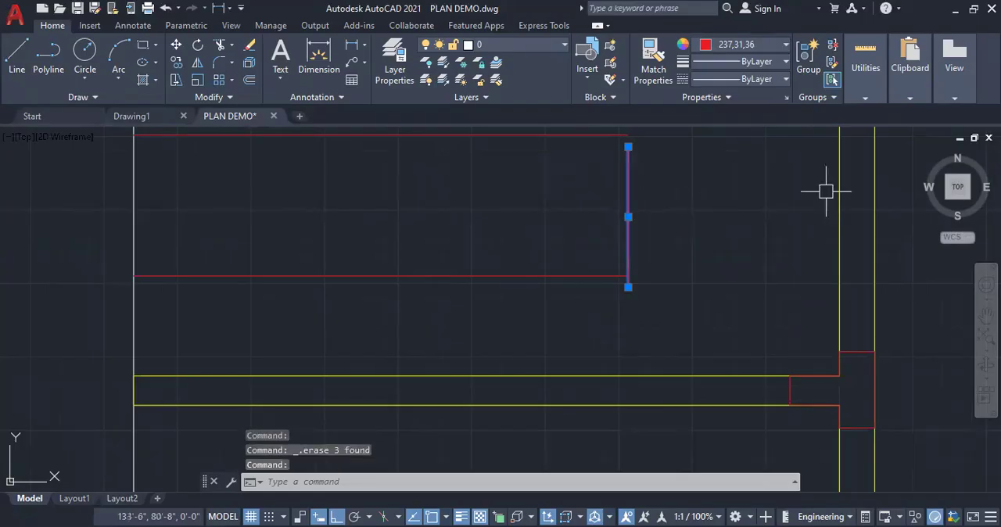
key("Delete")
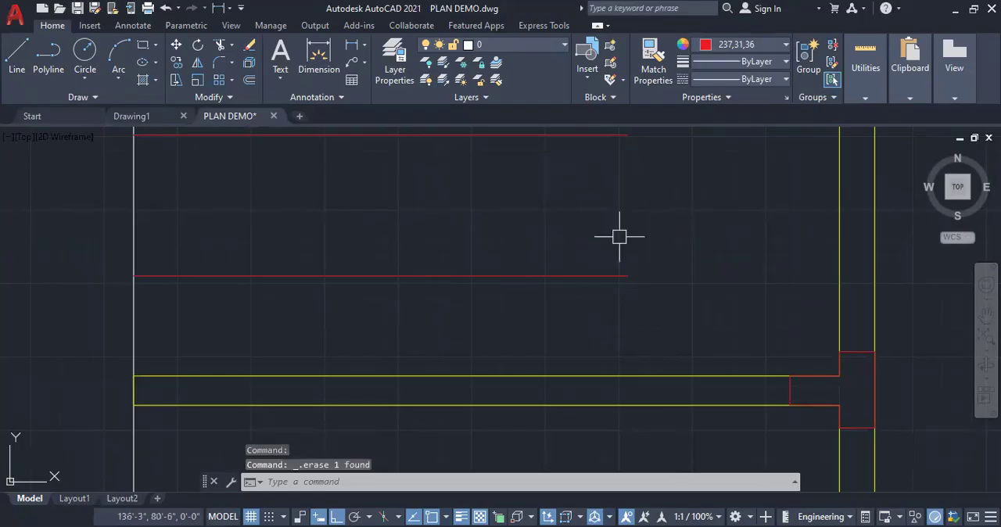
Redraw the head line of the door outline, joining the ends of its two long sides
left_click(23, 55)
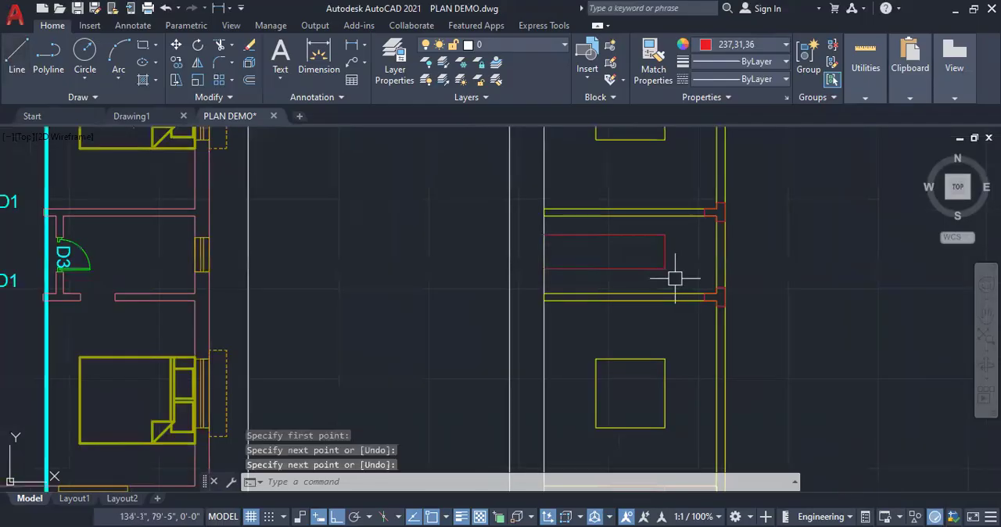
key("space")
key("space")
Assign the door outline in the small middle room to the DOOR layer
left_click(675, 278)
left_click(631, 226)
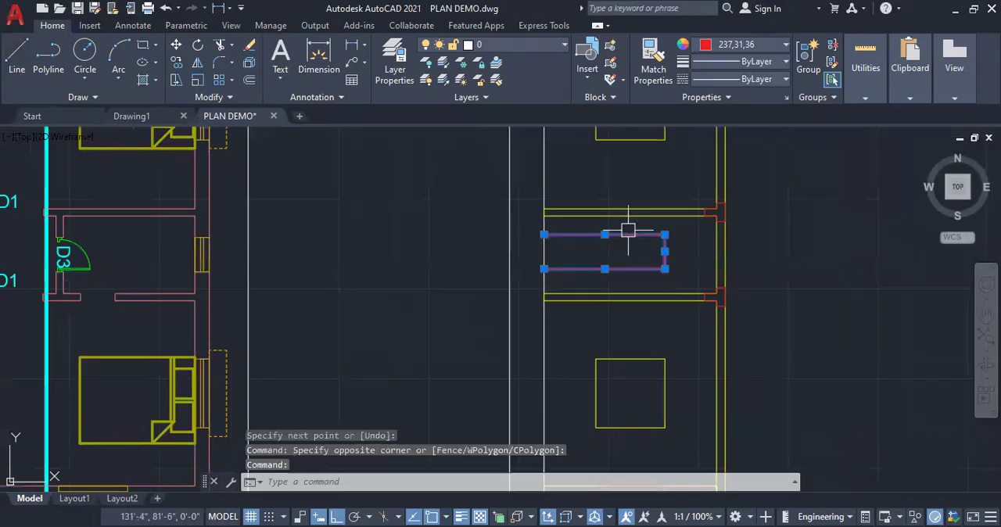
left_click(532, 44)
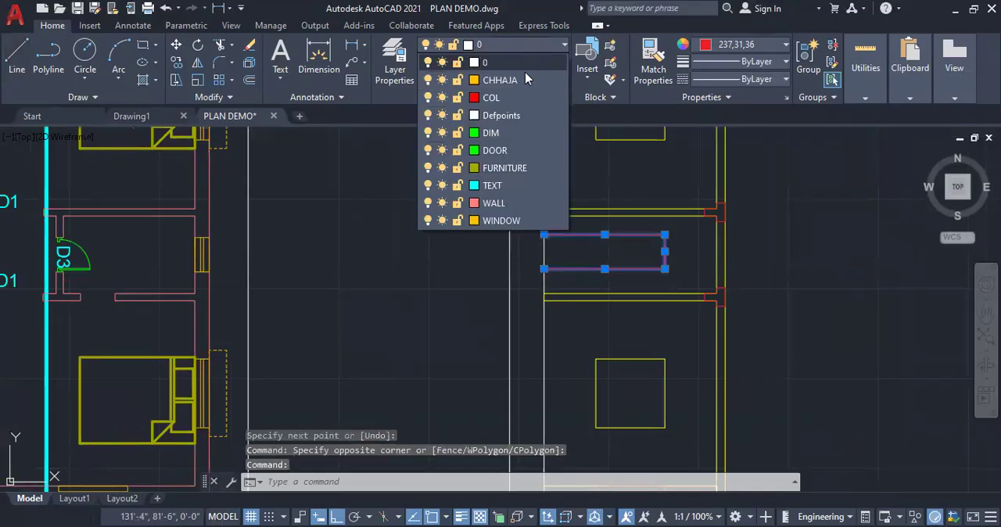
left_click(494, 150)
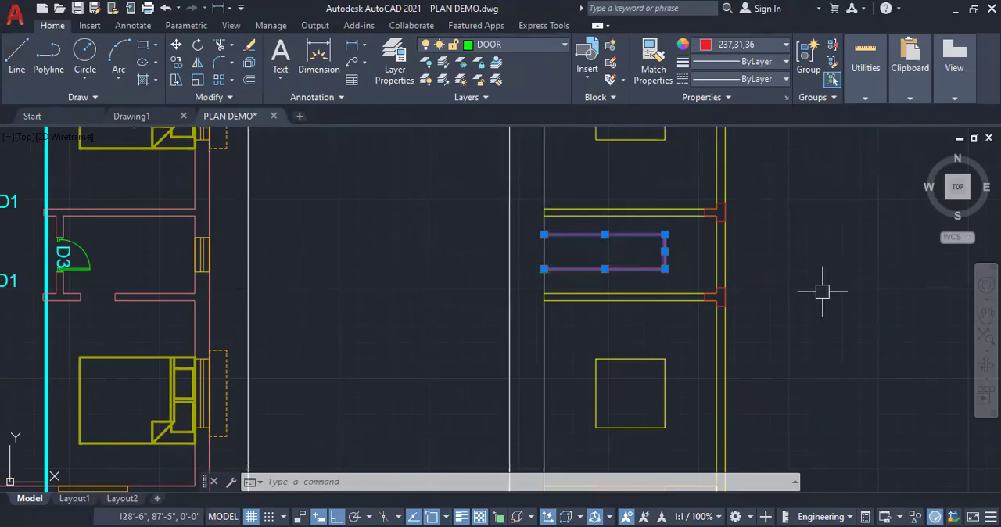
key("Escape")
key("Escape")
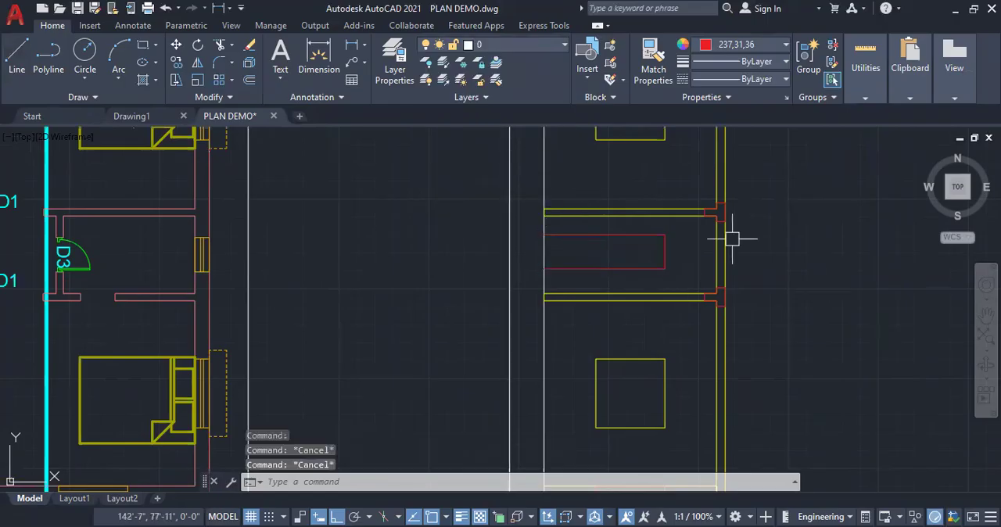
Hatch the cut walls of the section with the ANSI31 pattern at scale 8, leaving the window openings and slab junctions clear
scroll(621, 297, "down", 5)
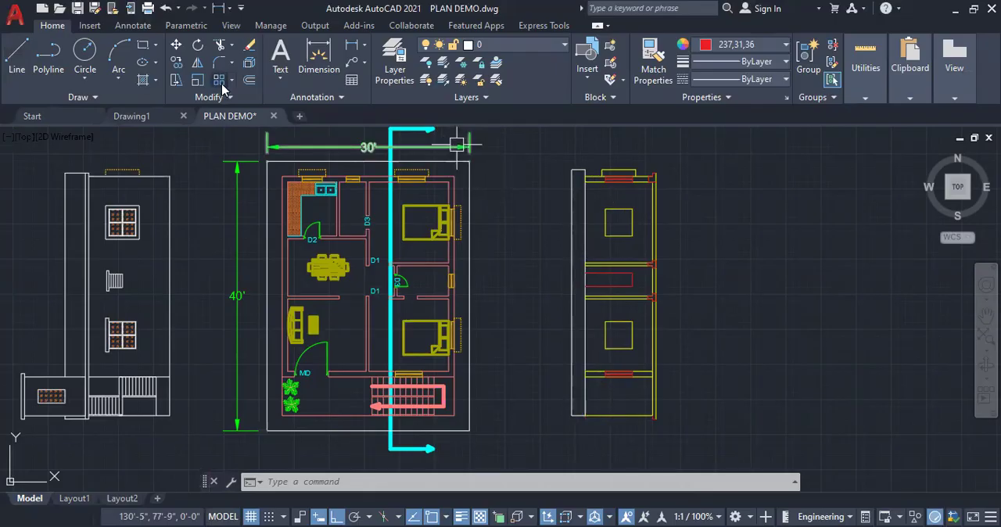
left_click(156, 80)
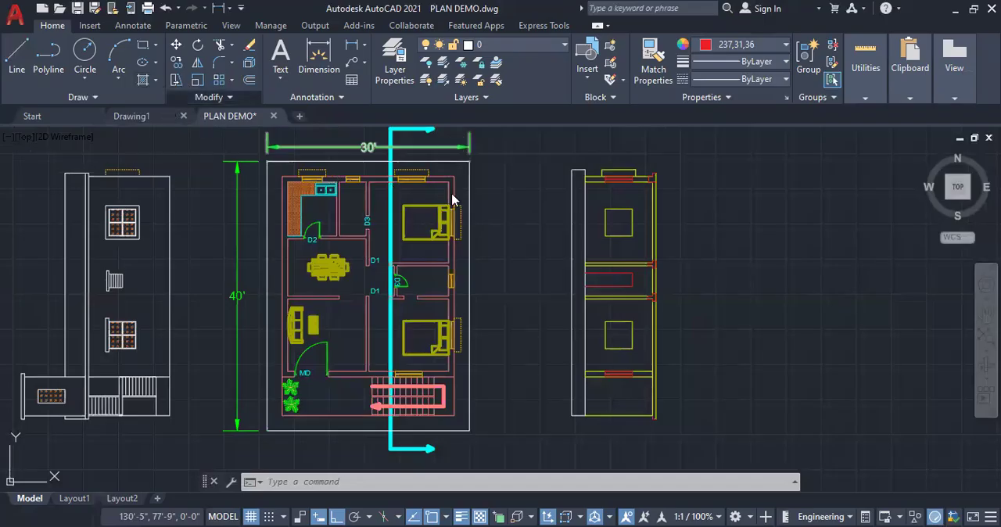
left_click(143, 80)
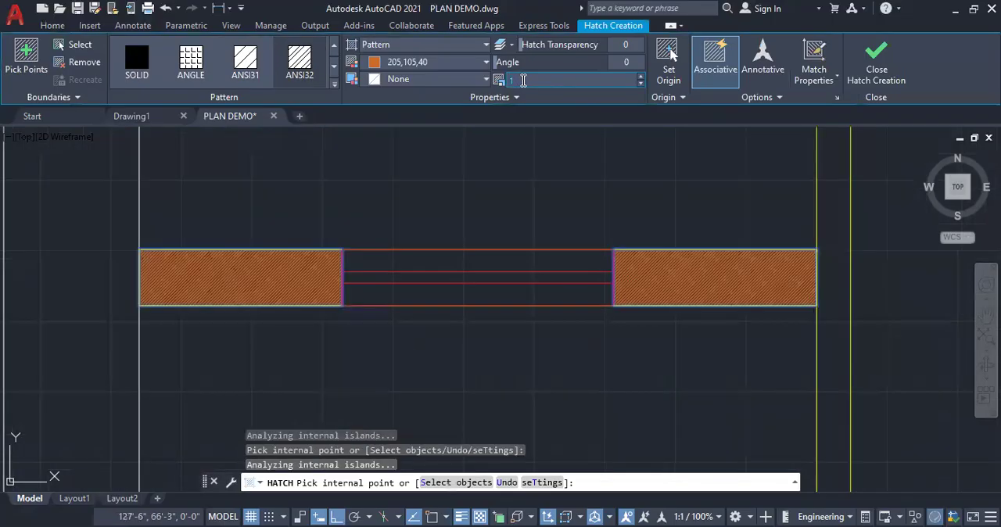
type("5")
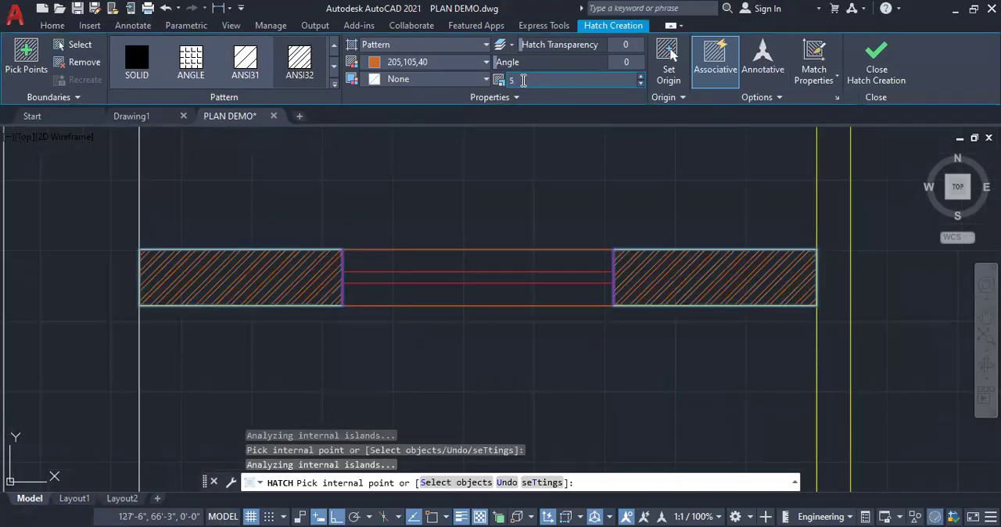
type("8")
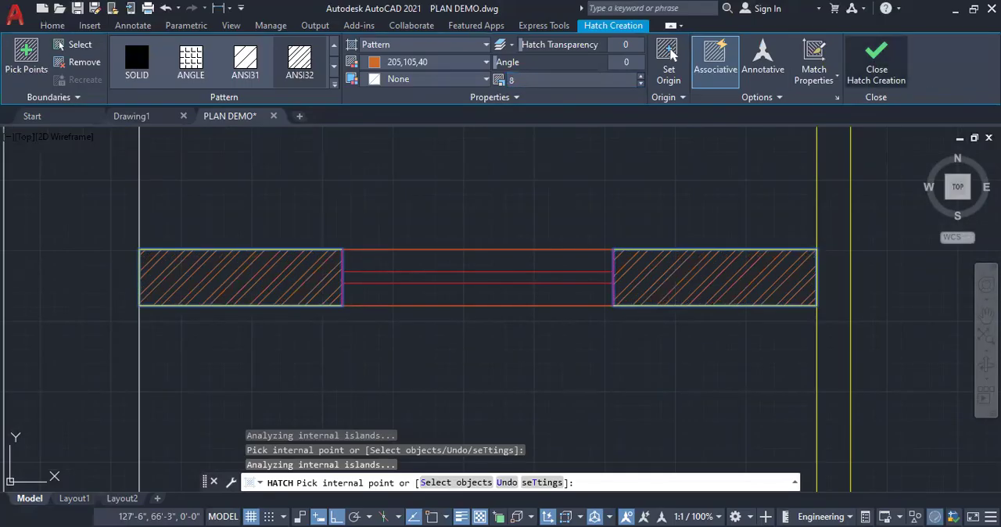
left_click(882, 84)
scroll(686, 255, "down", 3)
scroll(686, 255, "up", 5)
scroll(733, 352, "down", 4)
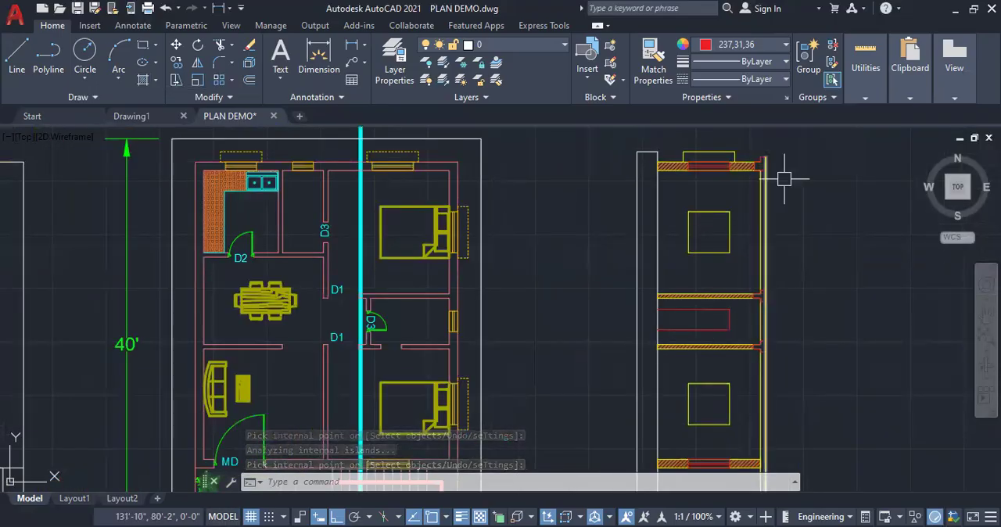
Trace the junction of the sunshade-side outer wall and roof slab with a red polyline and trim the excess line across it
scroll(769, 158, "up", 8)
left_click(17, 59)
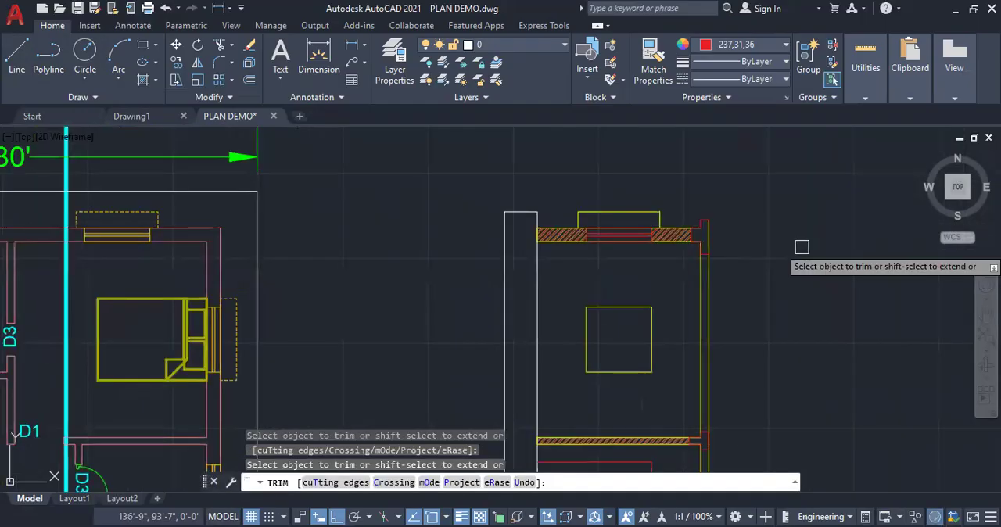
key("Escape")
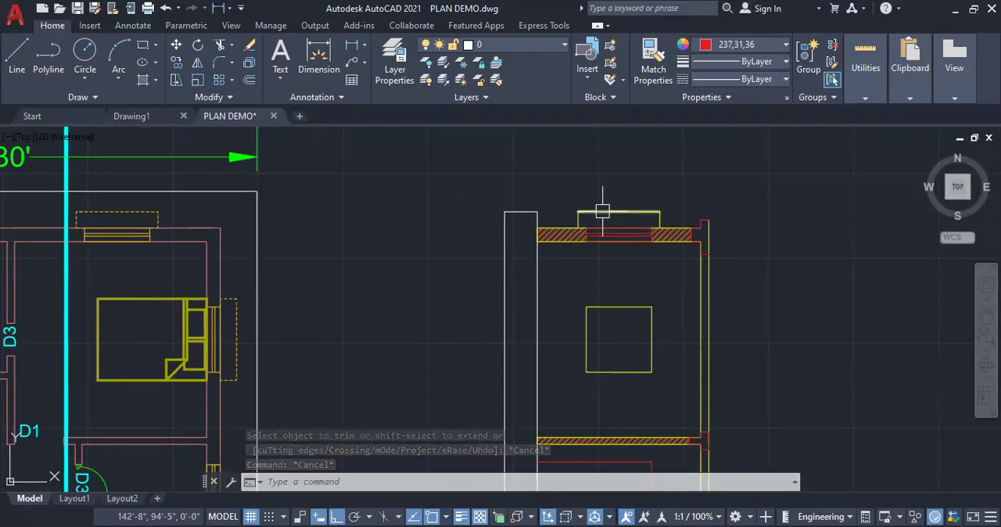
Set the linetype of the sunshade outline above the upper window to HIDDEN
scroll(626, 213, "up", 4)
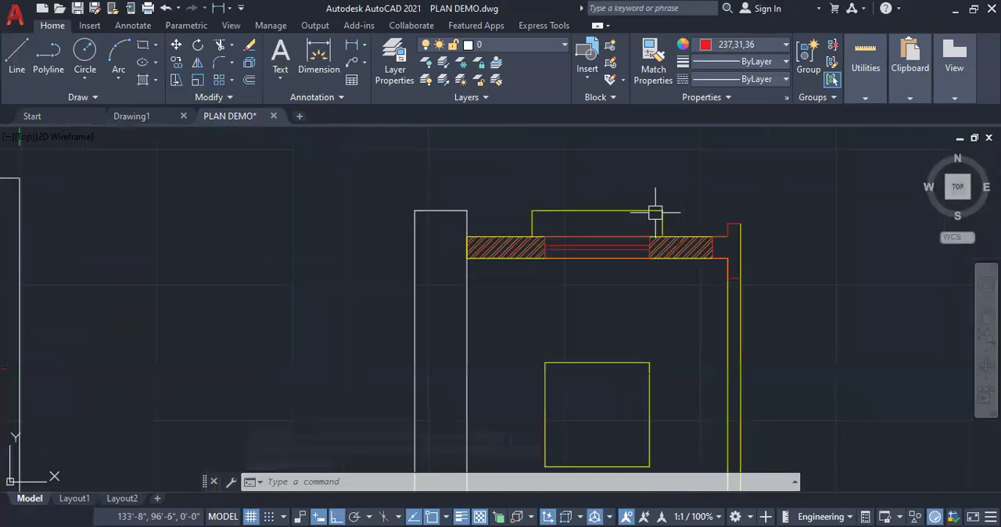
left_click(693, 224)
left_click(434, 158)
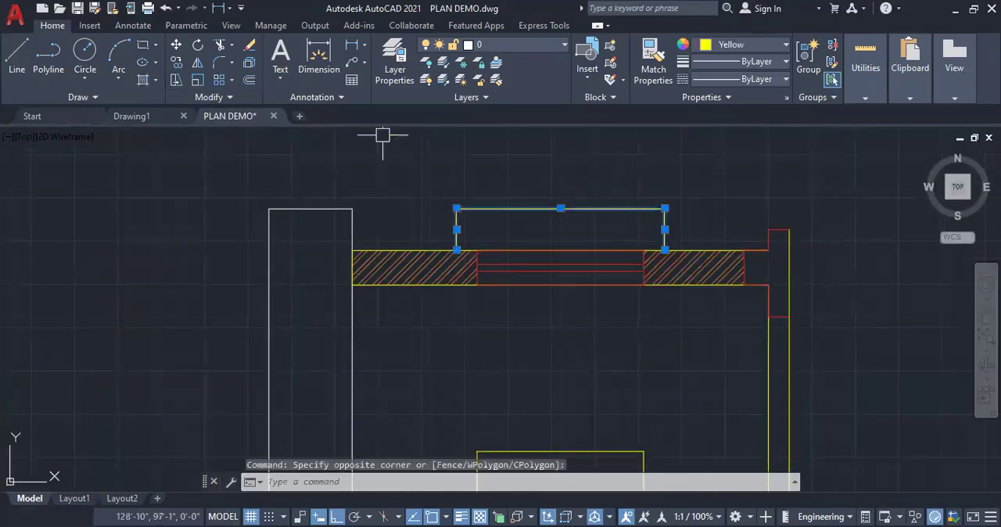
left_click(737, 79)
left_click(759, 150)
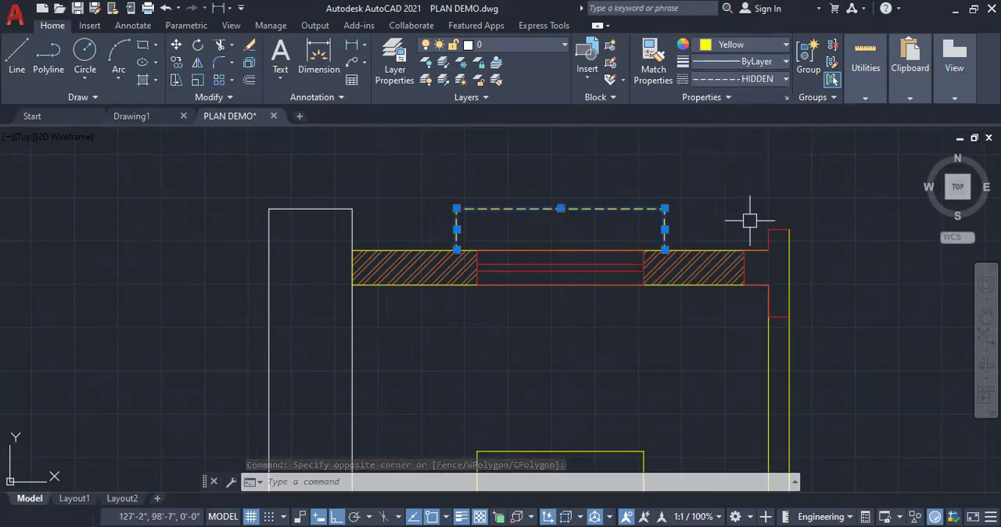
Hatch the roof slab strip and its inner wall junctions with the AR-CONC pattern at scale 1
key("Escape")
scroll(667, 186, "down", 3)
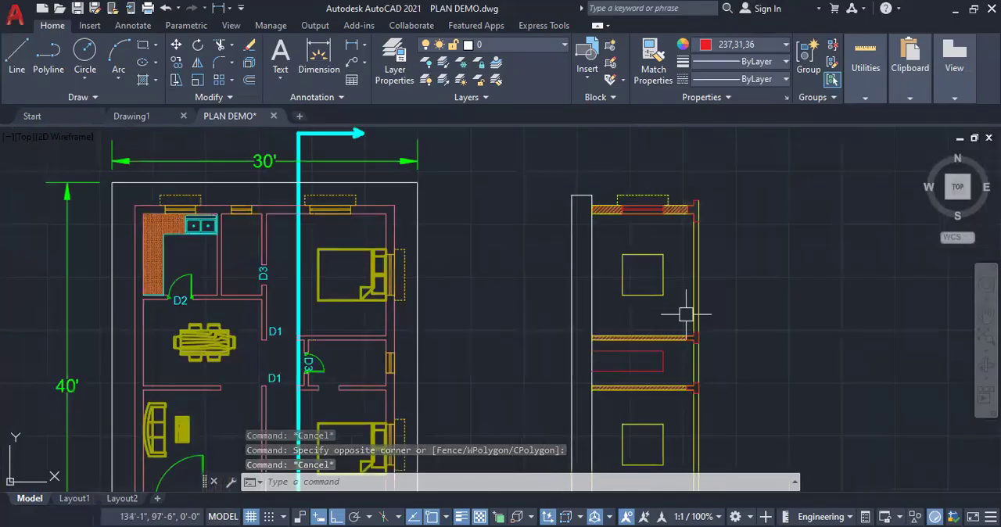
scroll(689, 315, "up", 2)
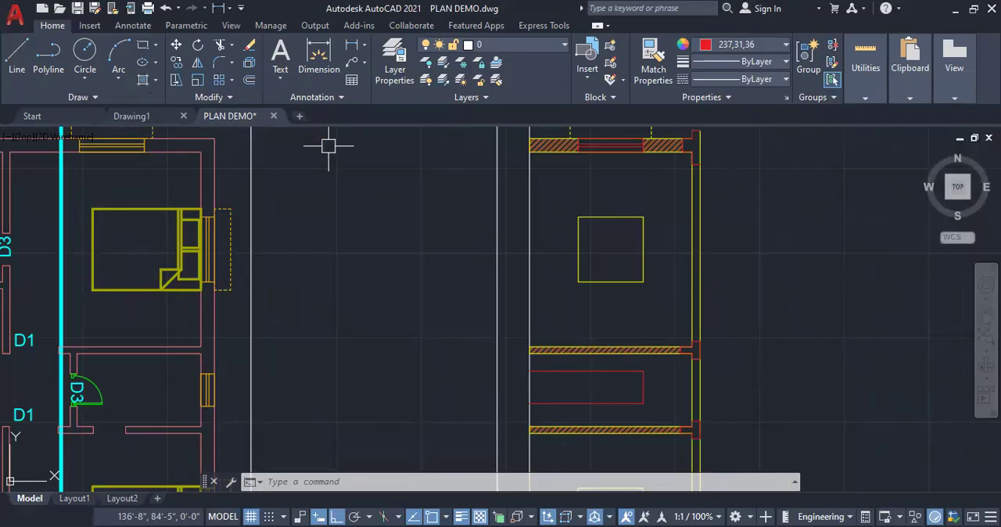
left_click(156, 80)
left_click(166, 104)
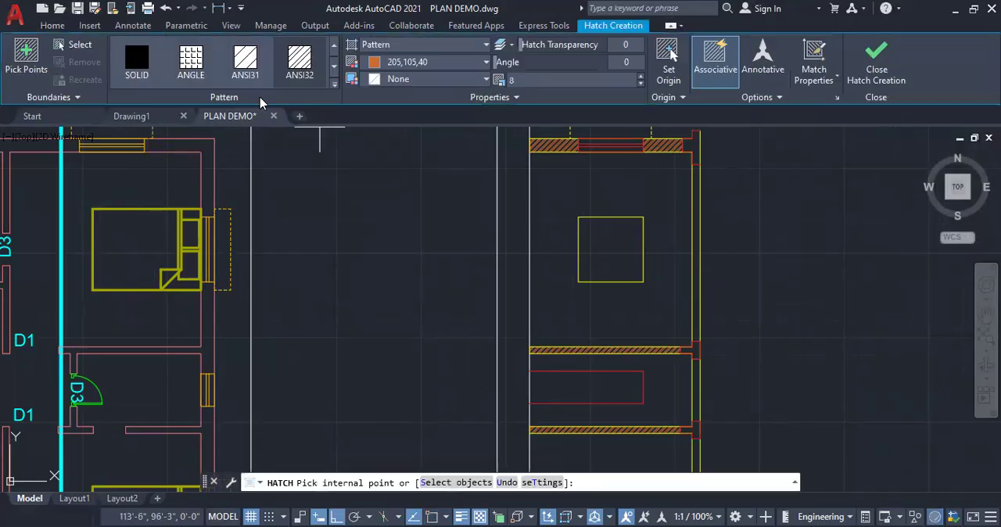
left_click(334, 85)
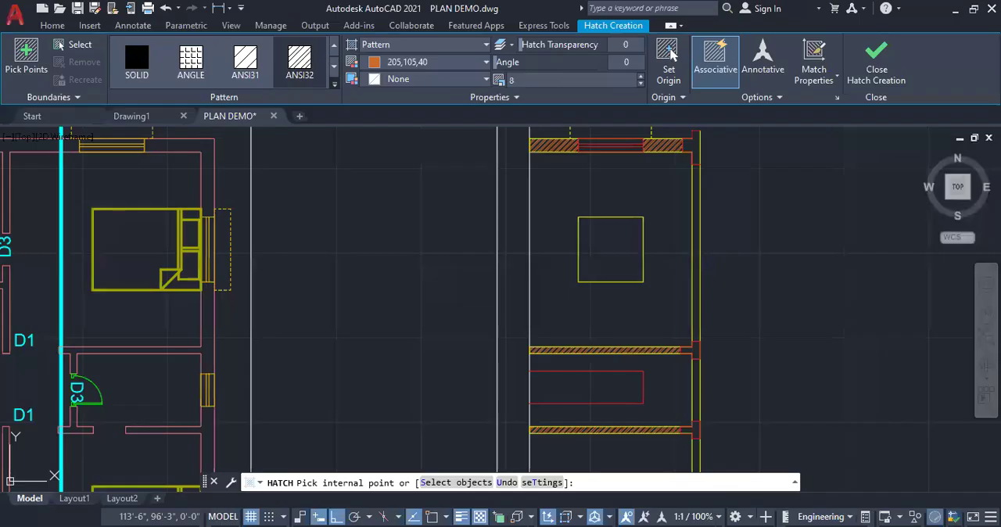
left_click(635, 290)
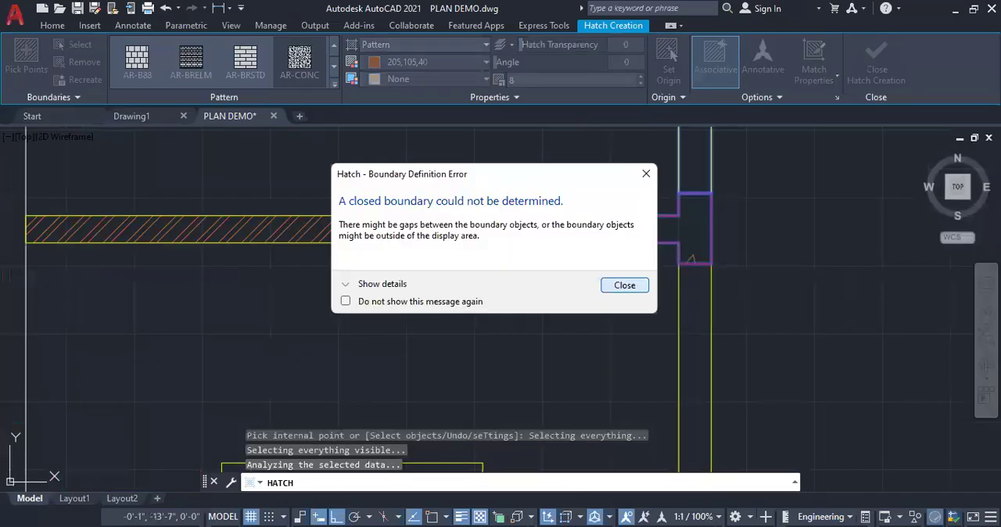
left_click(642, 286)
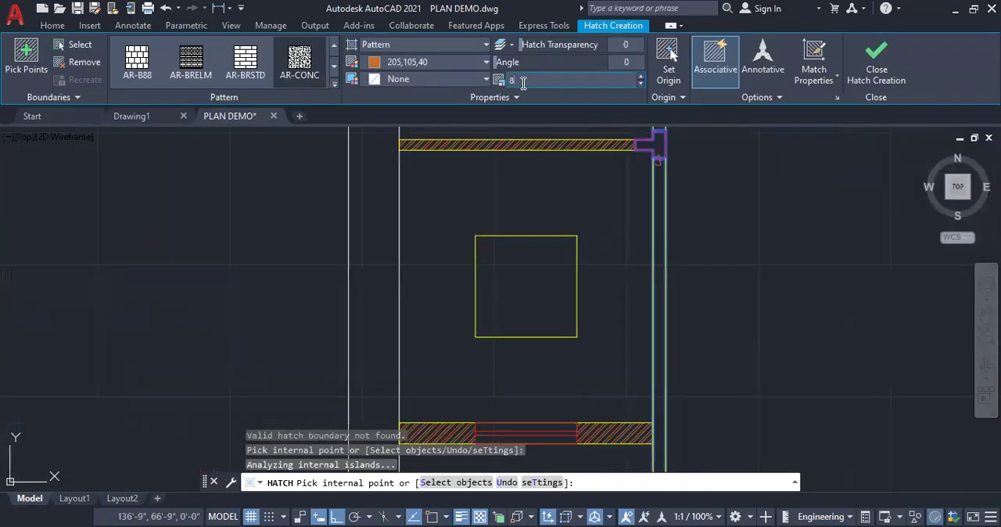
left_click(523, 84)
type("1")
key("Return")
Hatch the junction of the roof slab and the uppermost outer wall with the AR-CONC pattern
scroll(657, 339, "down", 4)
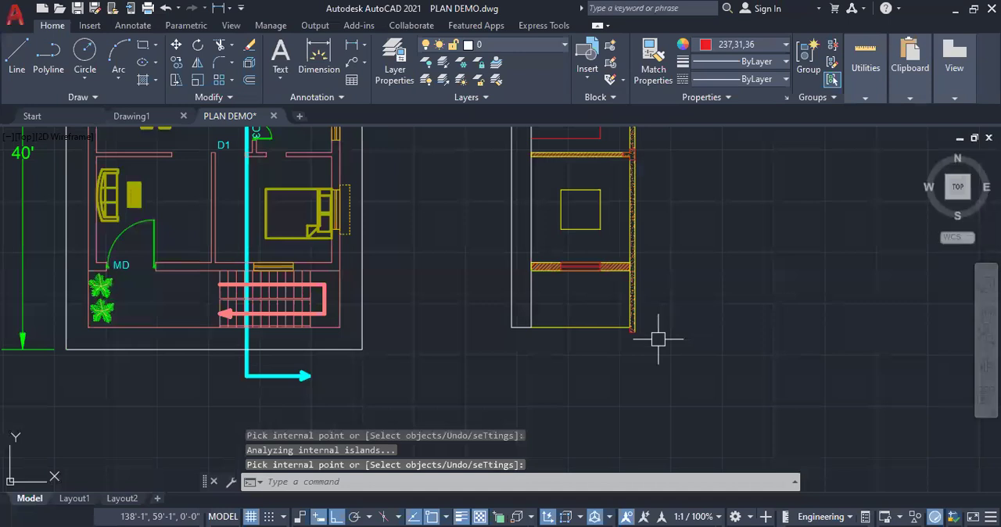
scroll(658, 339, "down", 3)
scroll(649, 195, "up", 8)
scroll(655, 358, "down", 2)
scroll(628, 228, "up", 2)
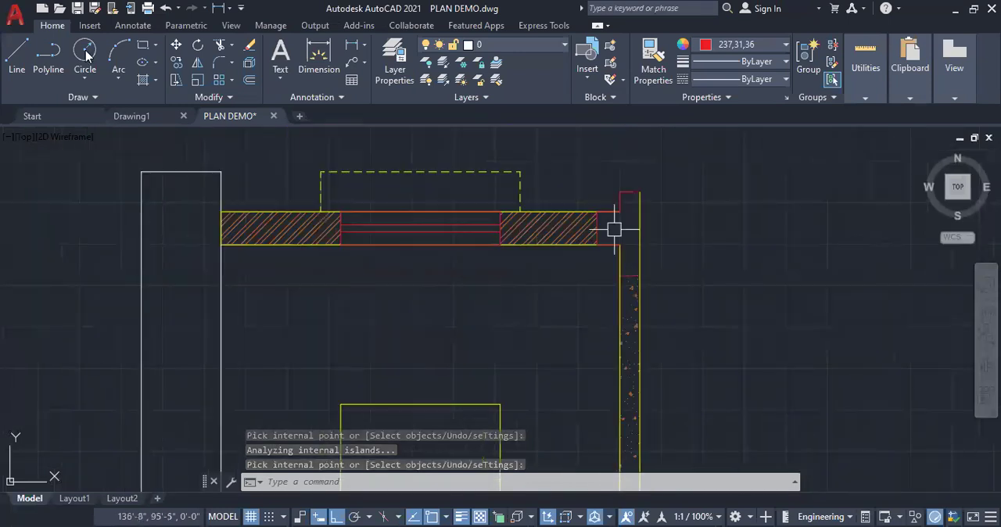
left_click(156, 84)
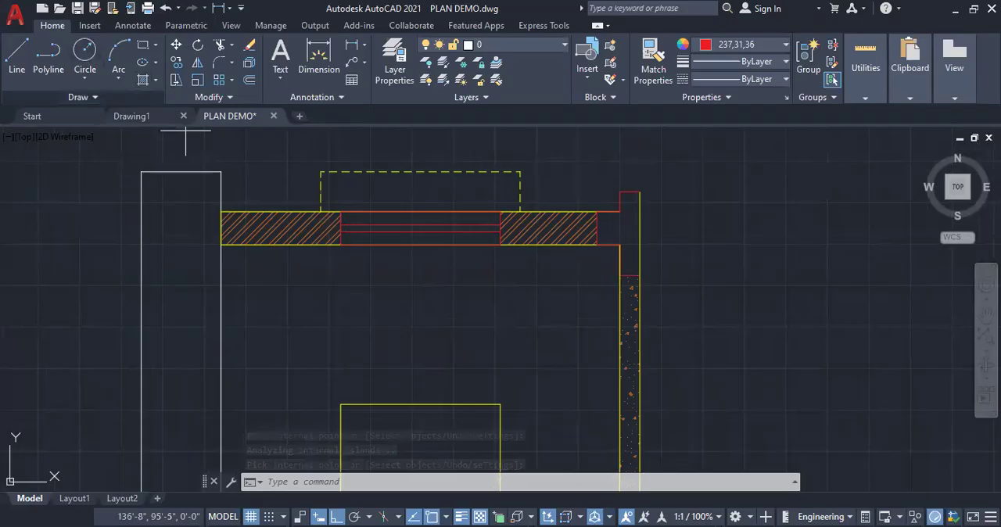
left_click(143, 80)
left_click(616, 227)
key("Return")
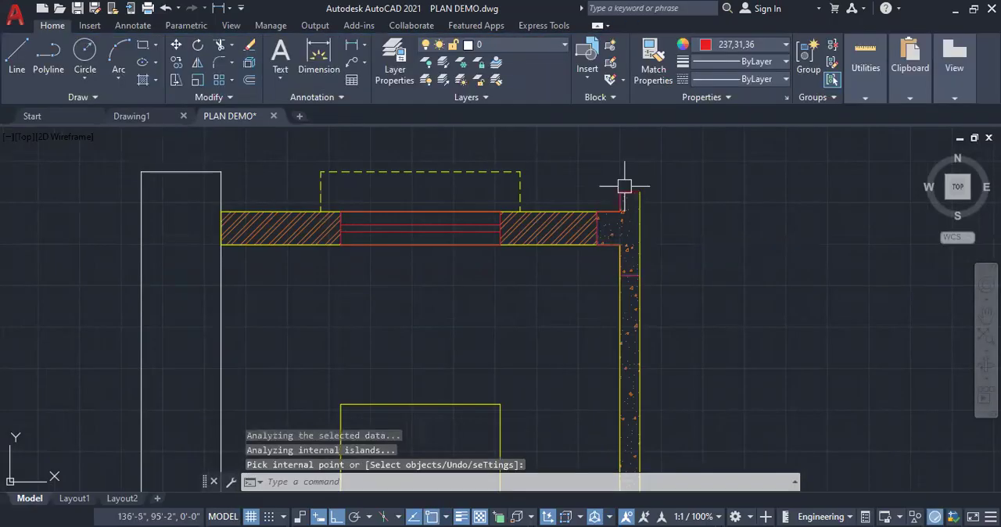
Examine the section against the plan, especially where the upper partition wall meets the white base strip
scroll(637, 228, "up", 4)
scroll(668, 191, "down", 4)
scroll(669, 191, "down", 6)
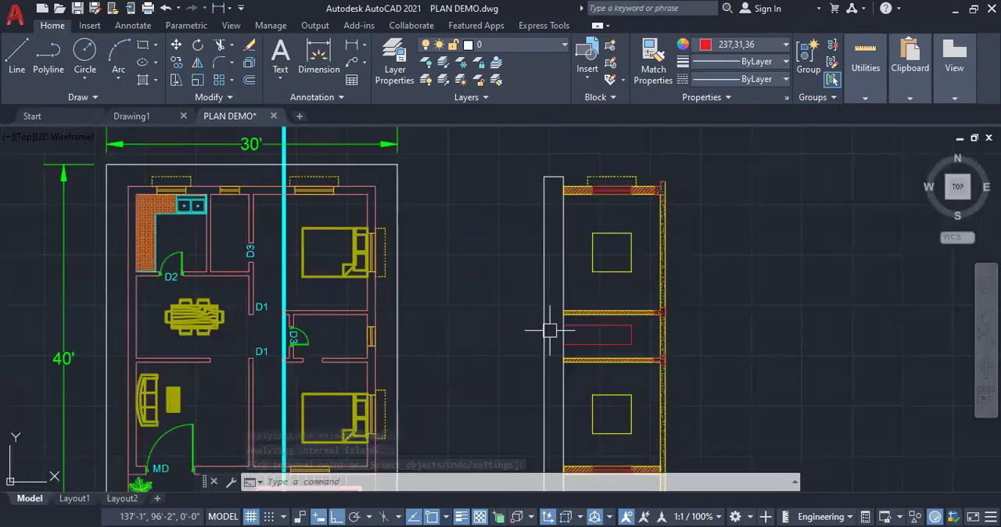
scroll(541, 332, "up", 2)
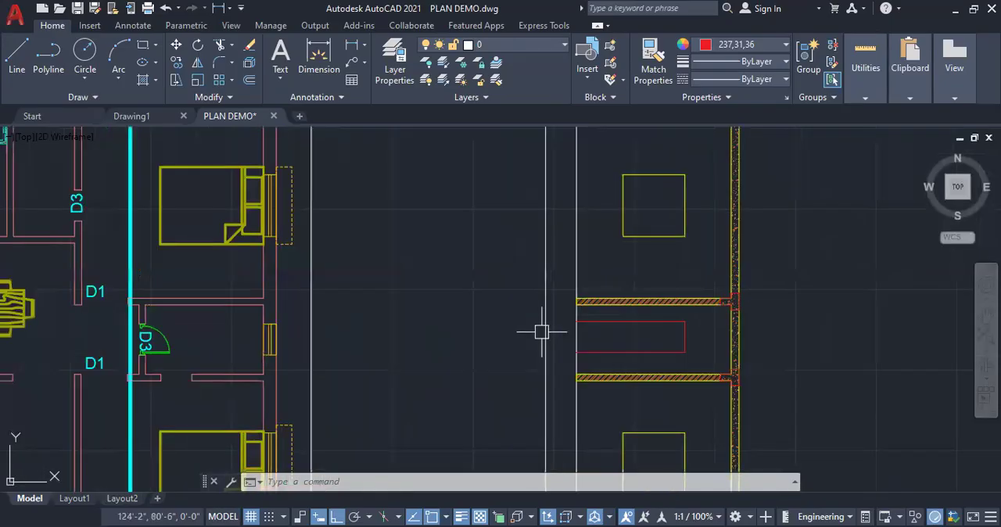
scroll(542, 331, "up", 2)
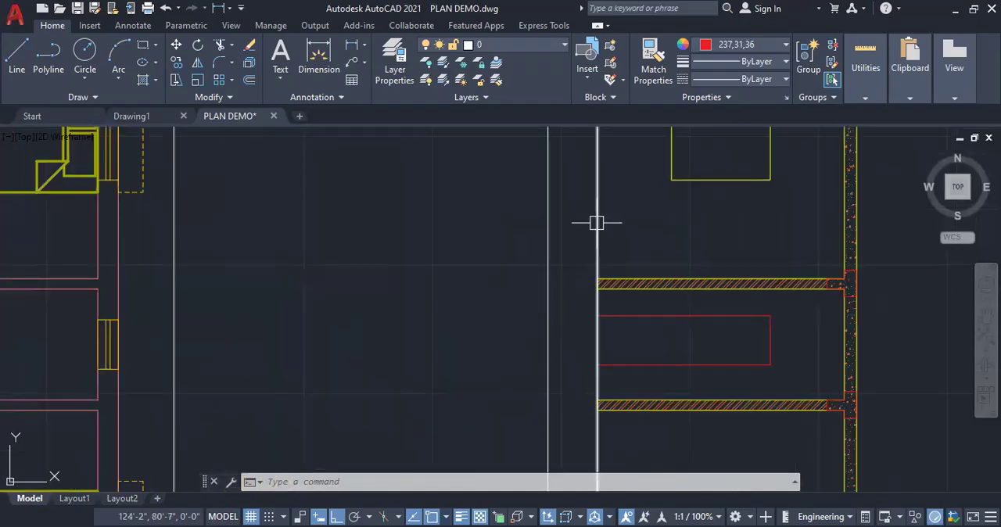
scroll(641, 219, "down", 2)
scroll(644, 217, "down", 2)
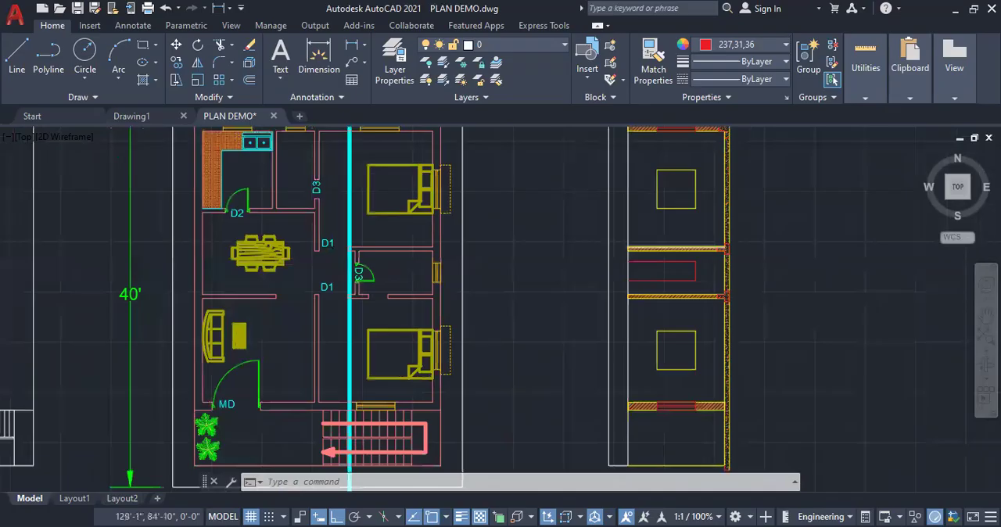
scroll(643, 294, "up", 6)
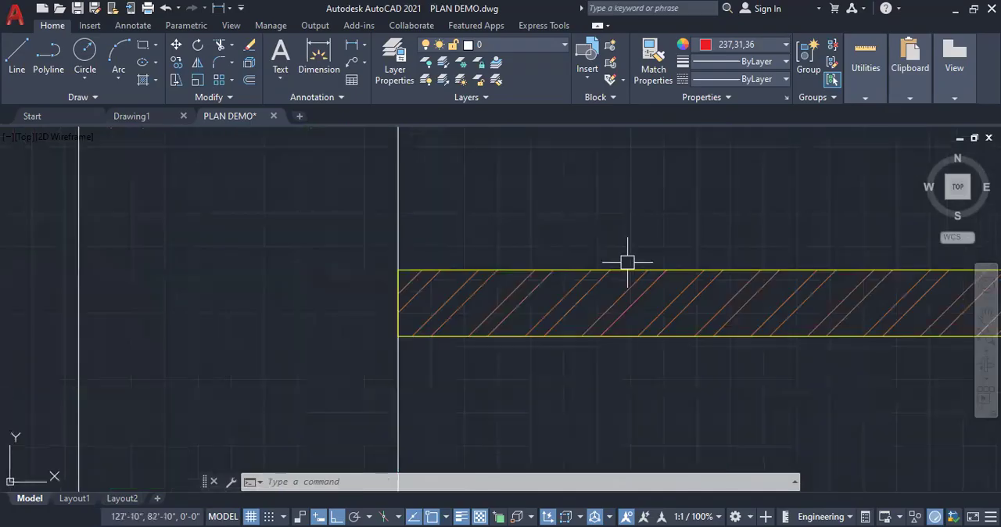
scroll(628, 262, "down", 2)
left_click(503, 257)
mouse_move(503, 256)
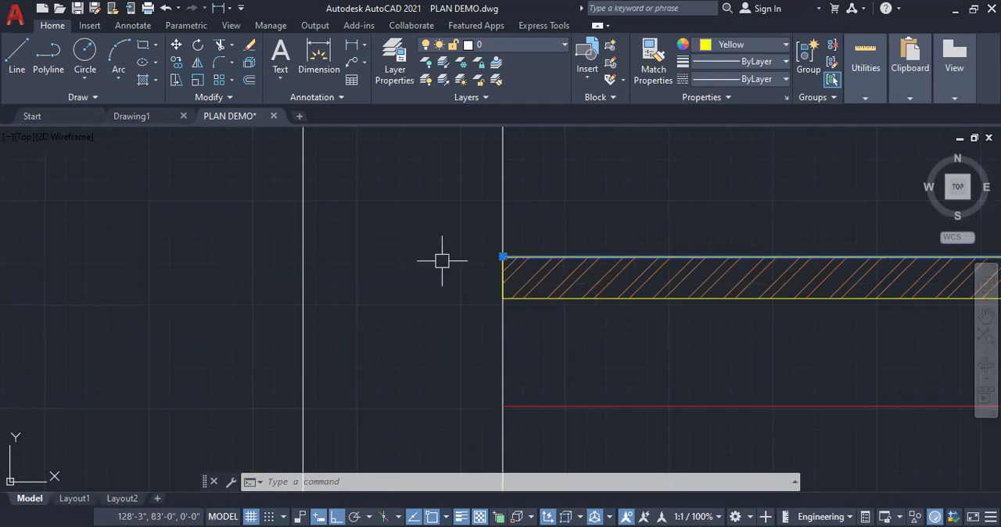
key("Escape")
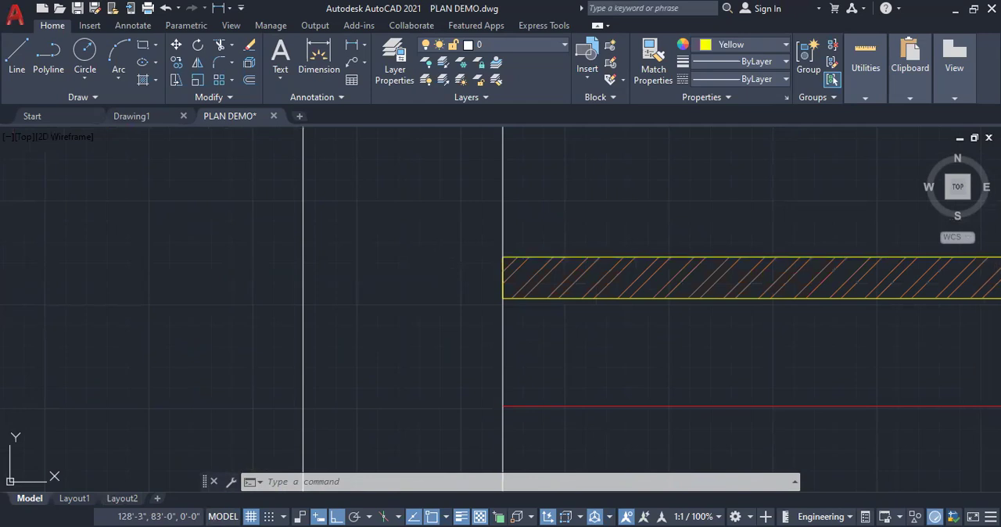
key("Escape")
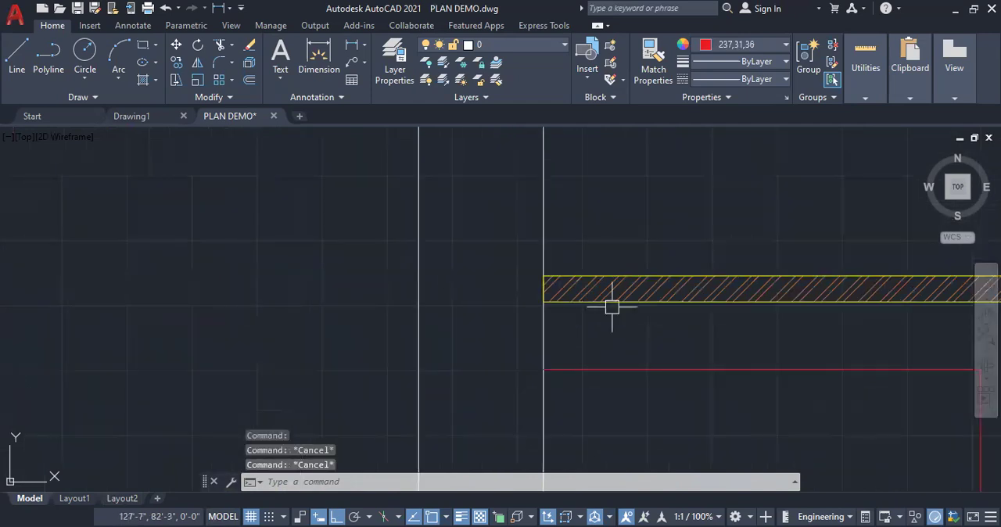
scroll(587, 293, "down", 5)
scroll(585, 294, "down", 4)
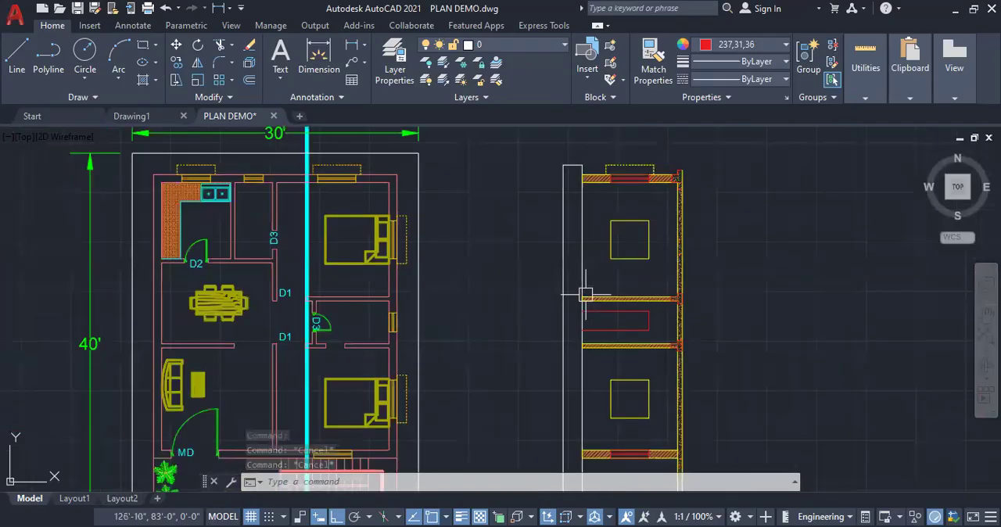
Hatch the white rectangular base strip beneath the walls of the section with the AR-SAND pattern
left_click(16, 69)
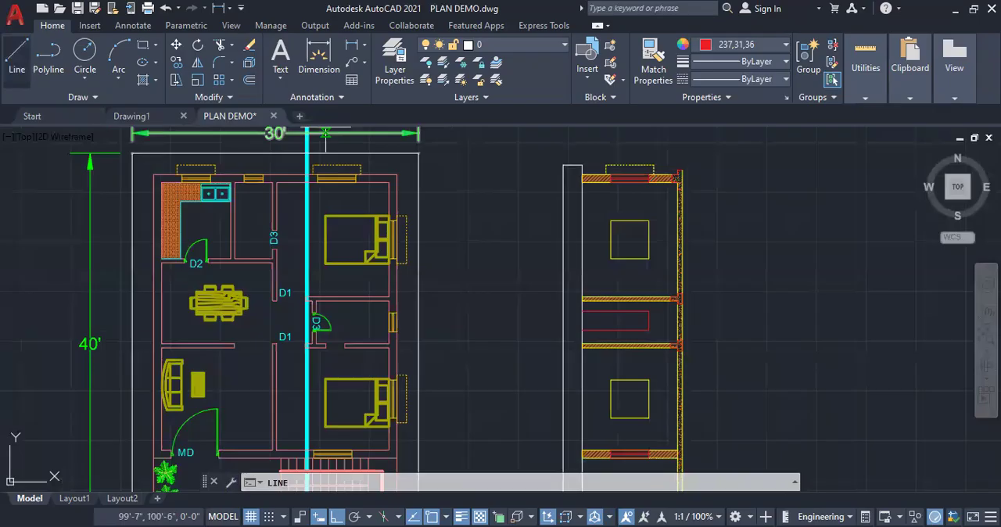
scroll(508, 161, "up", 2)
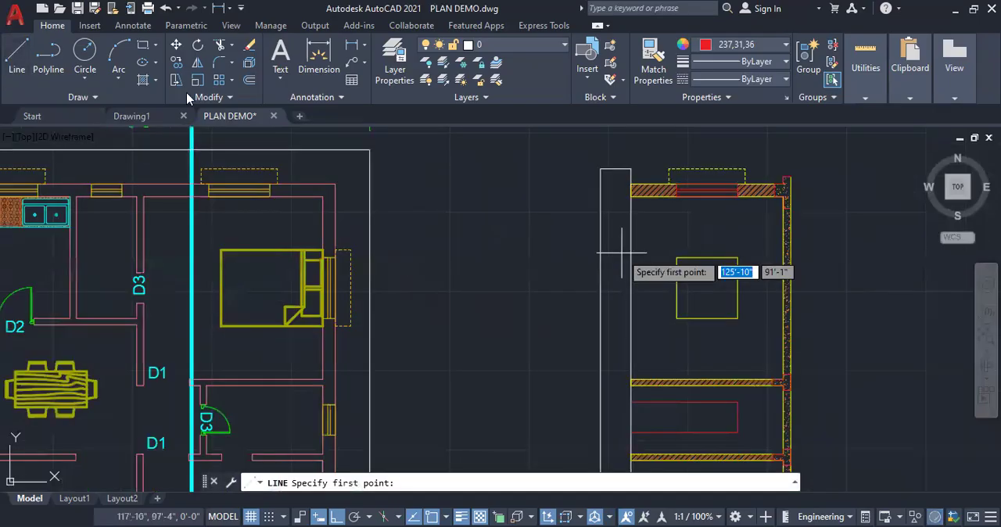
left_click(142, 80)
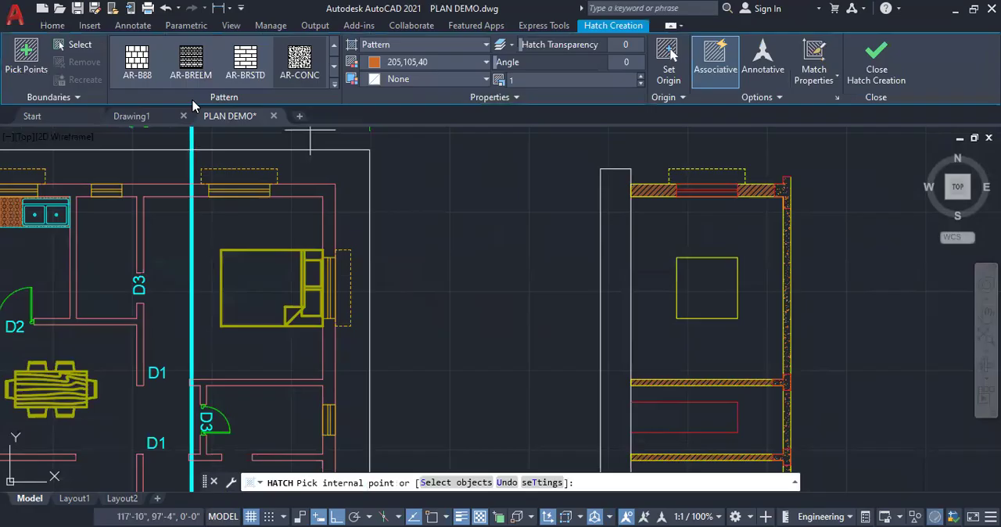
left_click(335, 90)
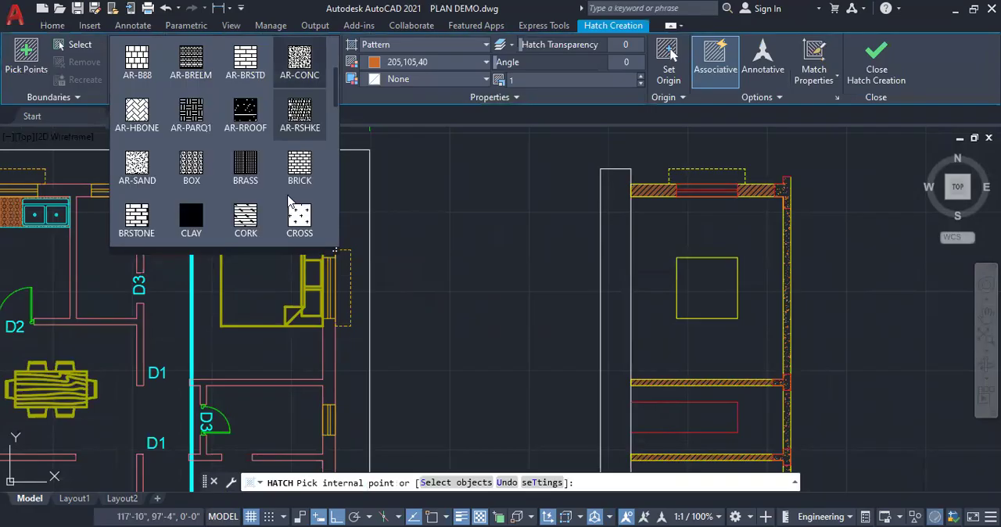
scroll(288, 199, "up", 1)
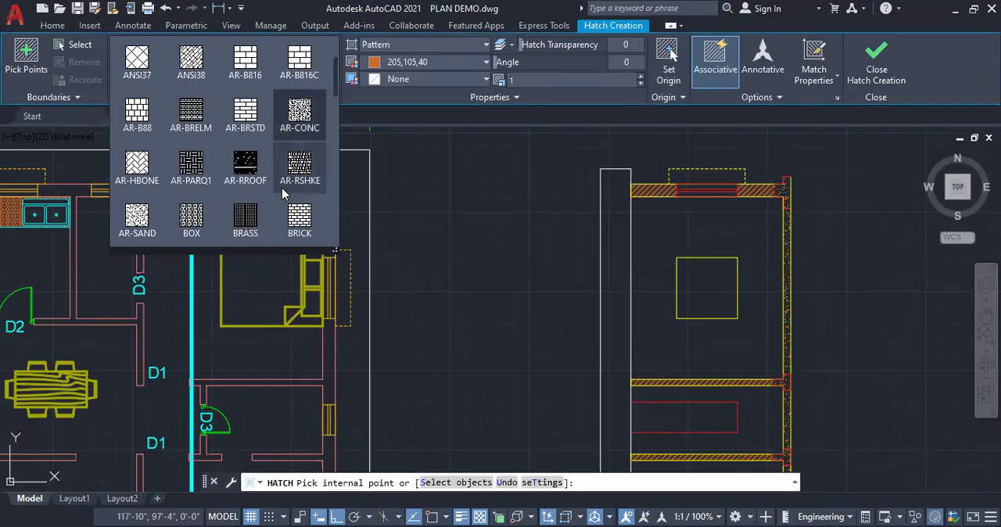
scroll(281, 187, "up", 2)
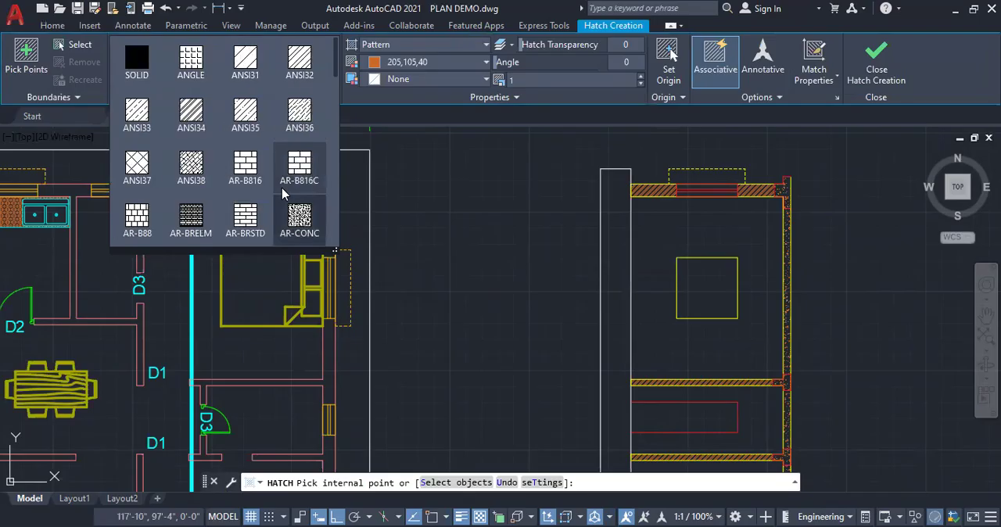
scroll(283, 193, "down", 1)
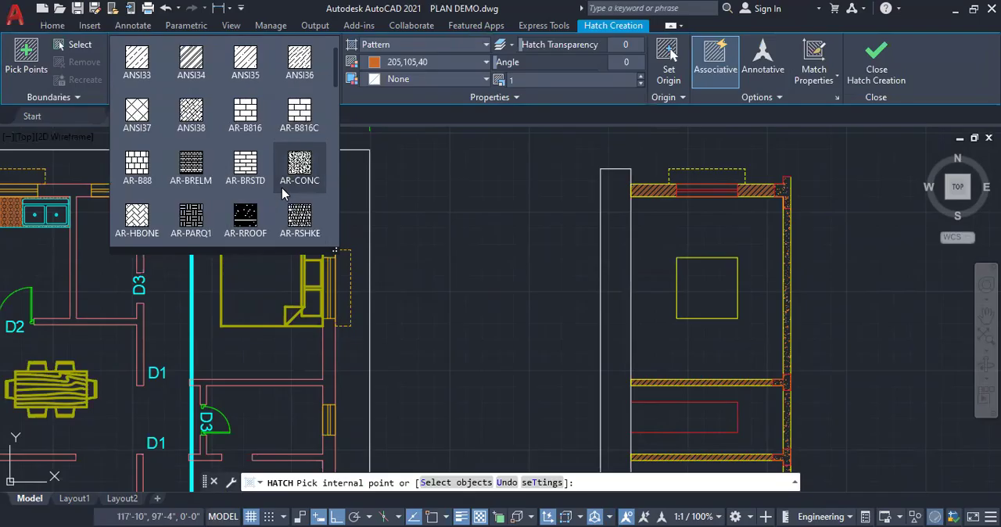
scroll(282, 187, "down", 1)
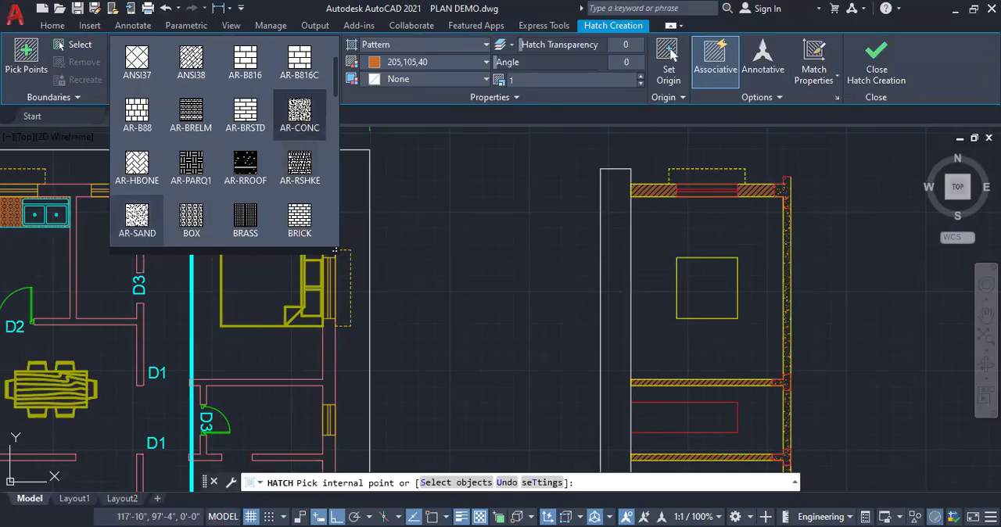
left_click(616, 176)
key("Return")
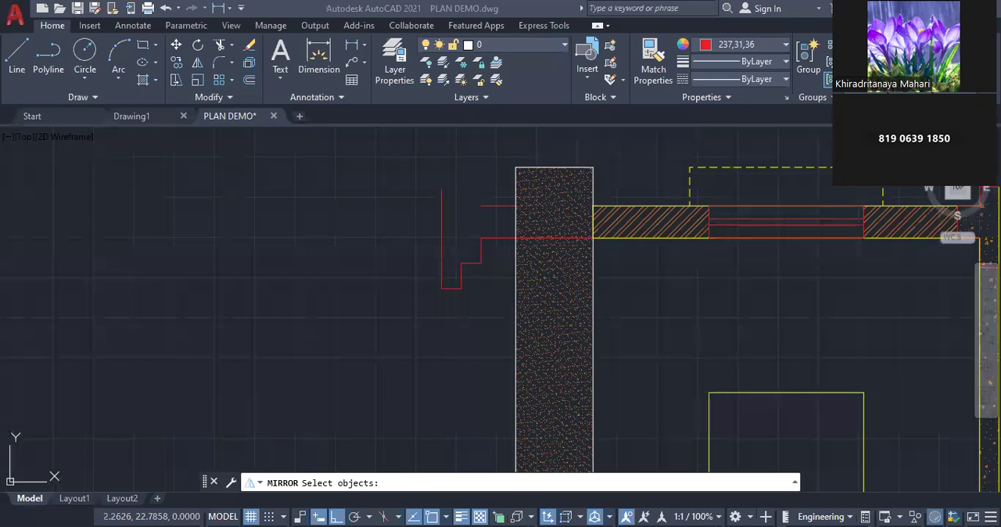
Mirror the stepped footing outline while keeping the original, and move the mirrored half to the end of the upper wall line
left_click(490, 227)
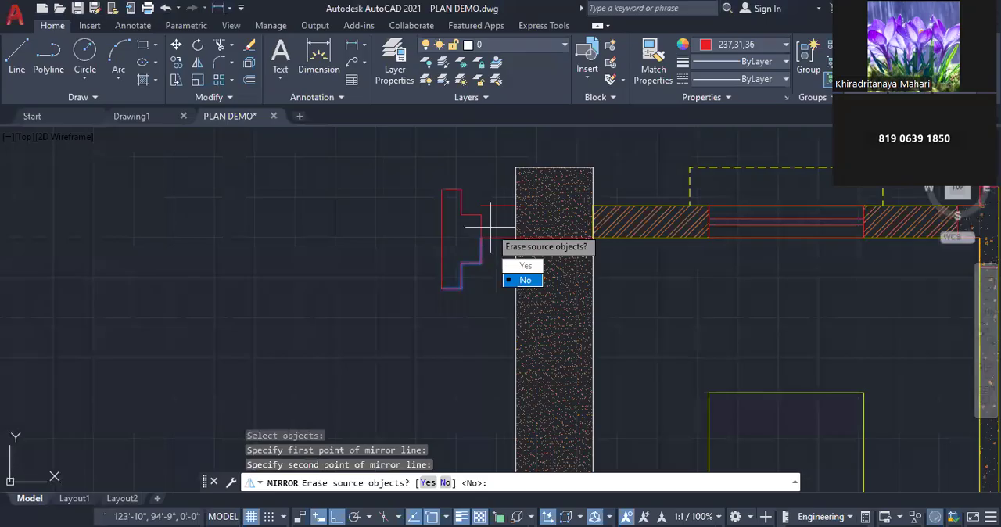
left_click(519, 280)
left_click(478, 222)
scroll(480, 224, "up", 4)
scroll(466, 233, "down", 4)
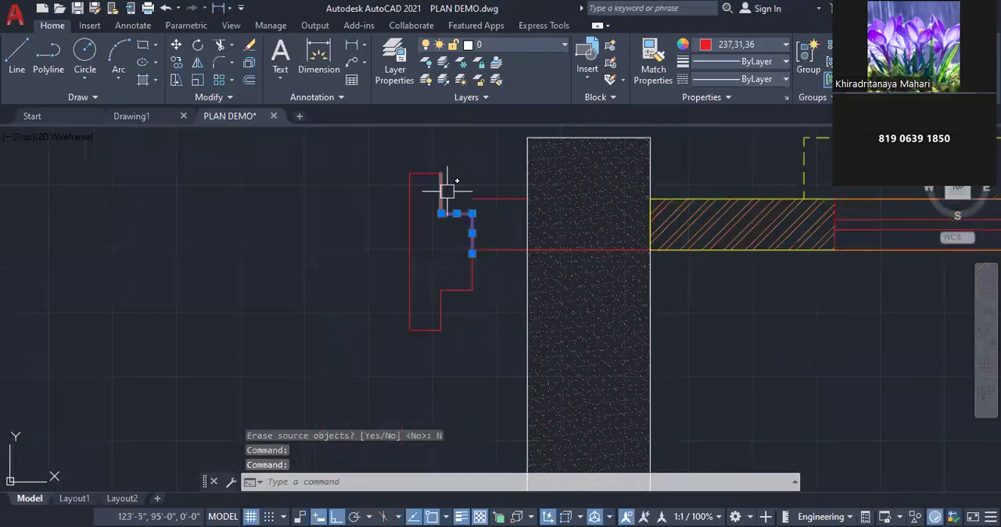
left_click(447, 191)
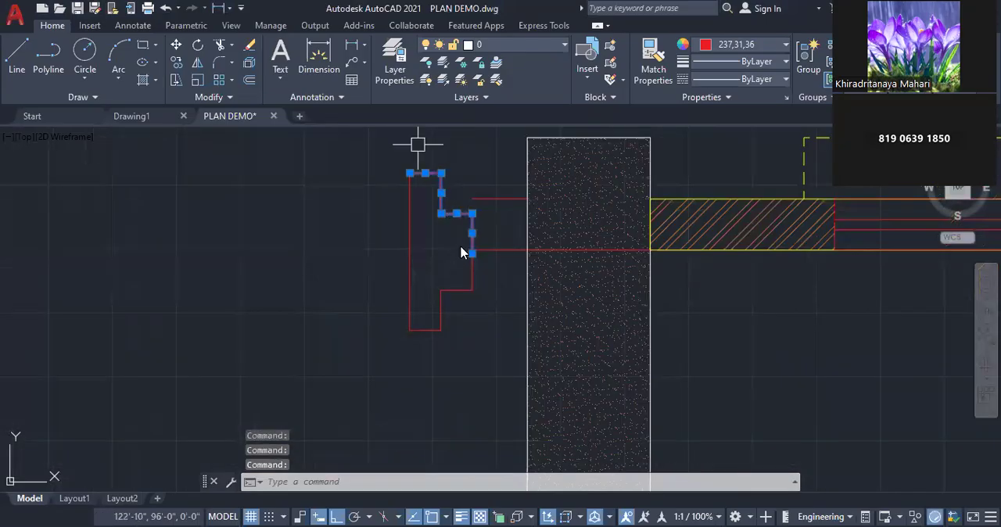
right_click(463, 256)
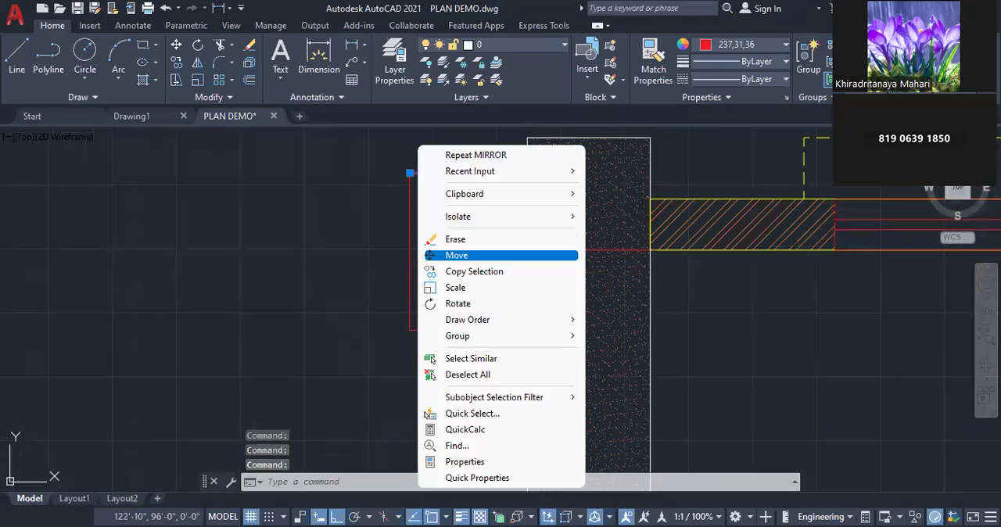
left_click(463, 256)
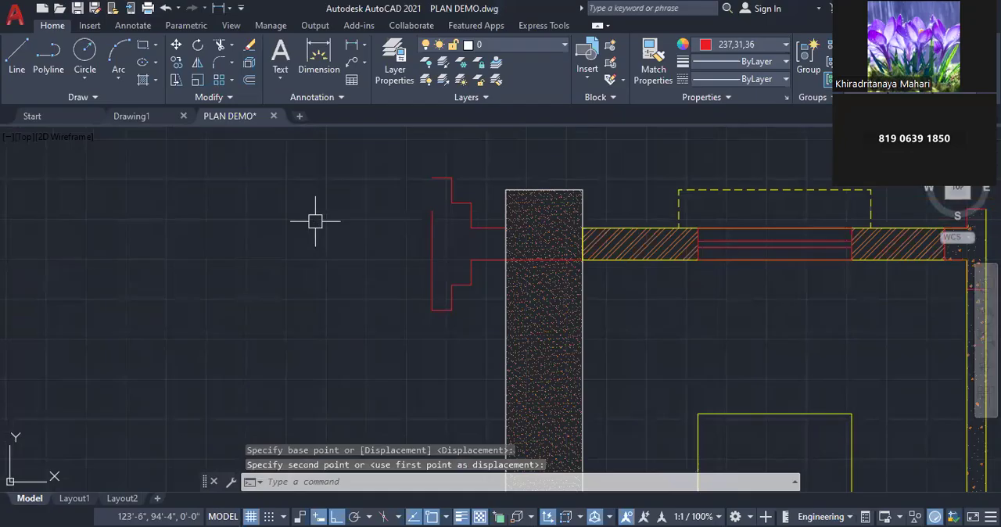
Extend the footing's outer base line to meet the mirrored stepped half
type("ex")
key("Return")
key("Escape")
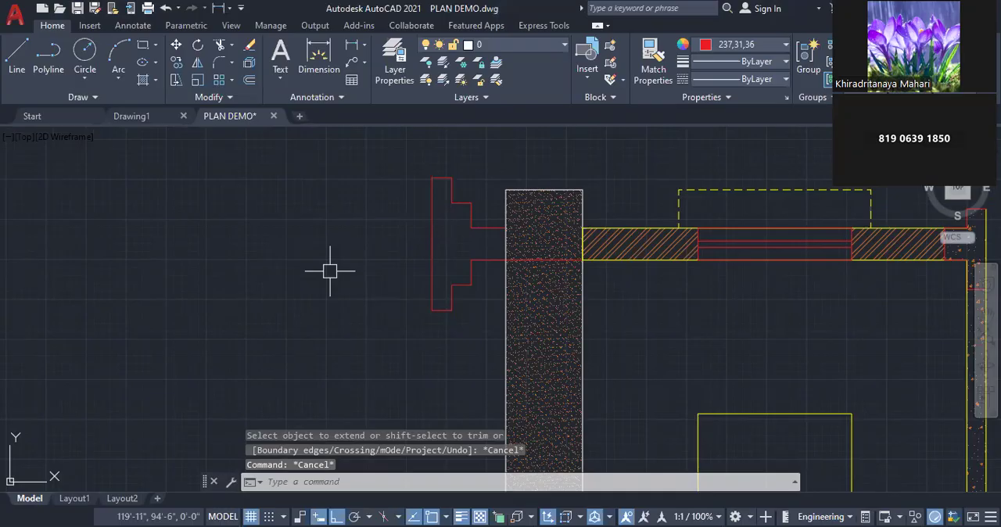
Trim the sand hatch away between and below the upper footing lines where they cross the base strip
scroll(455, 325, "down", 2)
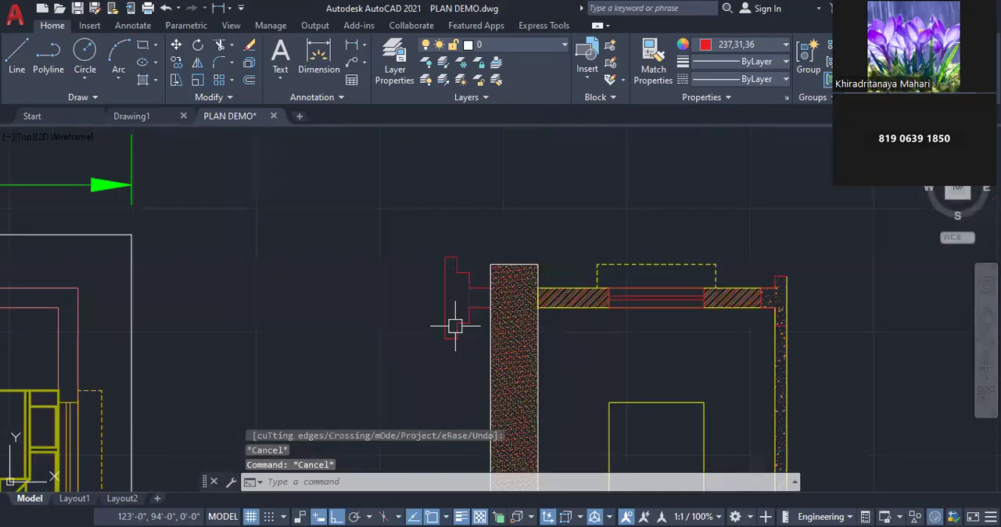
key("Escape")
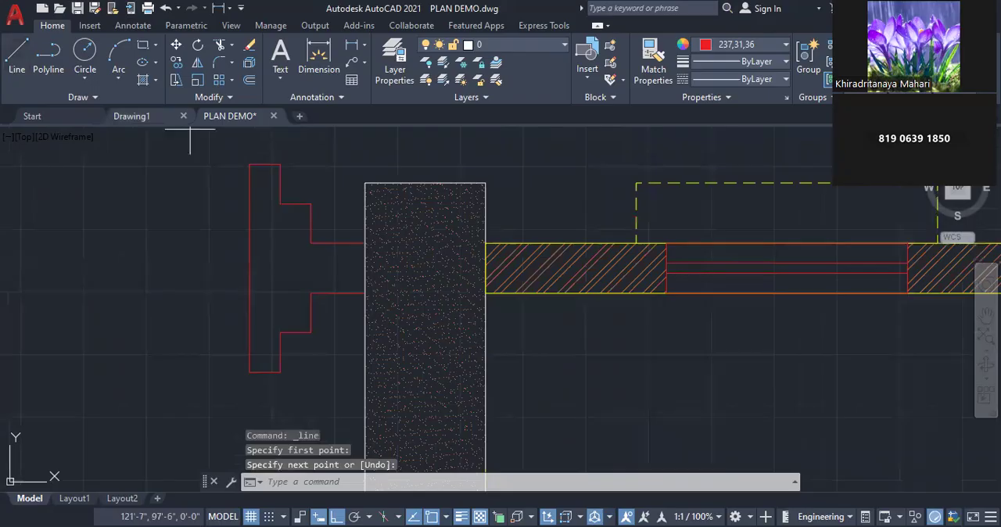
left_click(444, 249)
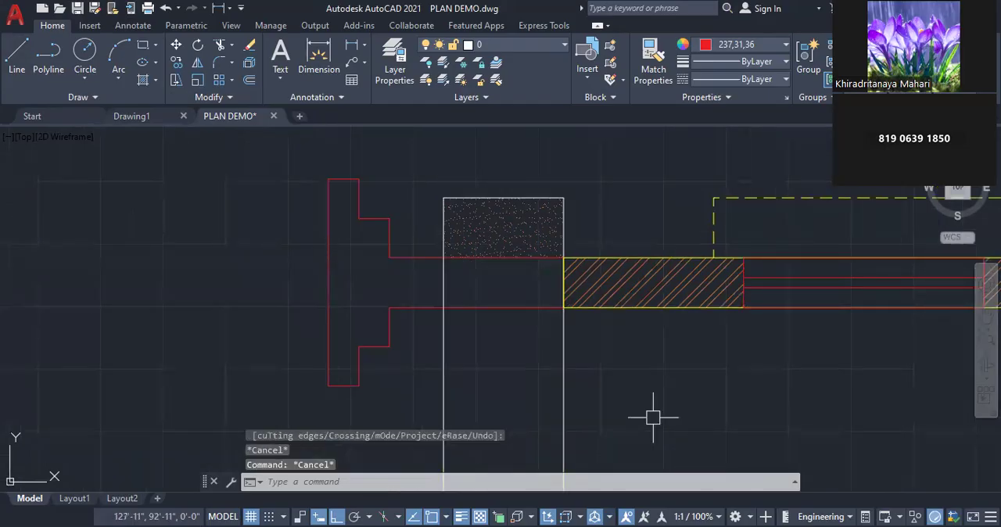
scroll(571, 266, "down", 5)
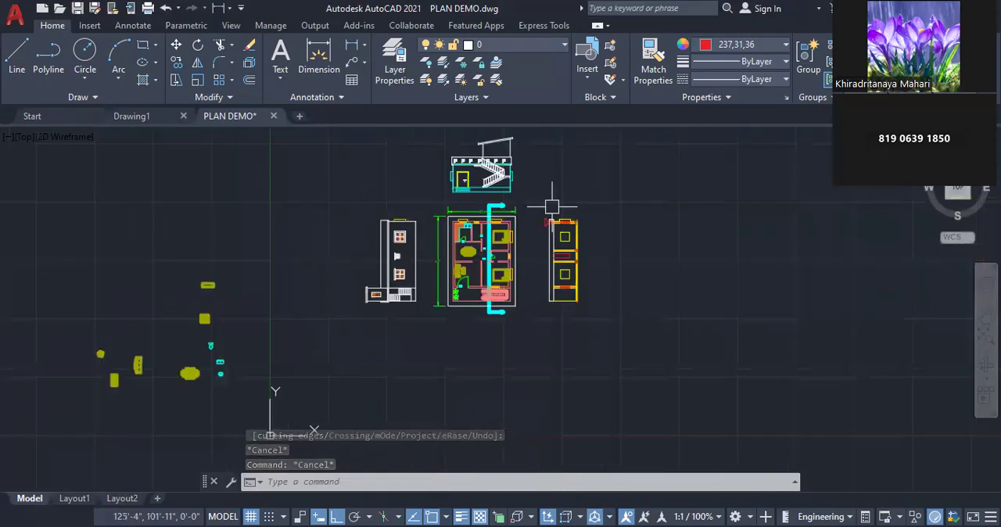
scroll(563, 296, "up", 6)
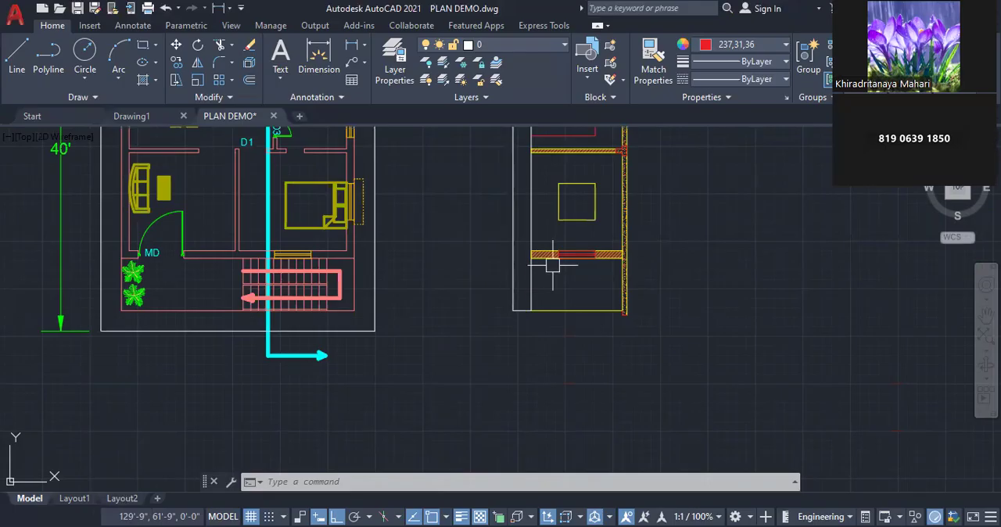
scroll(505, 251, "up", 2)
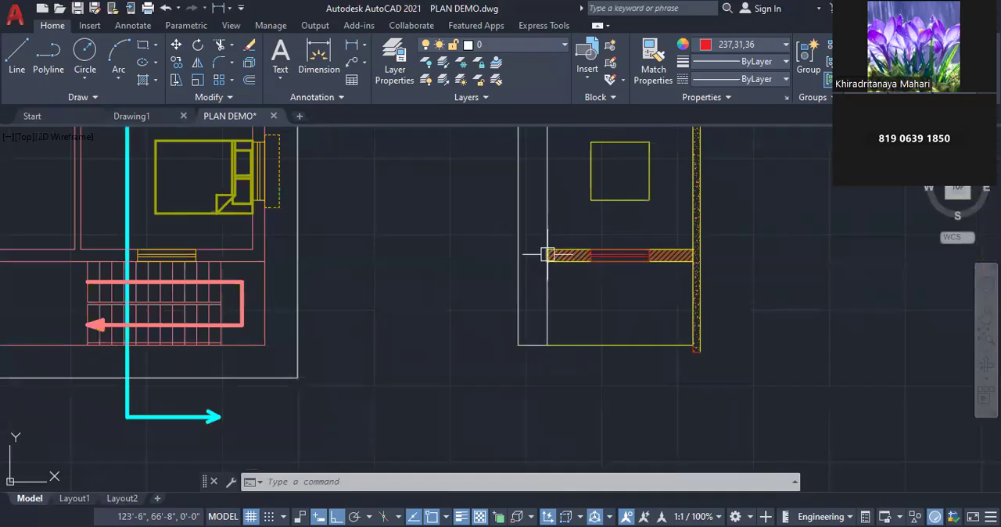
scroll(547, 254, "up", 2)
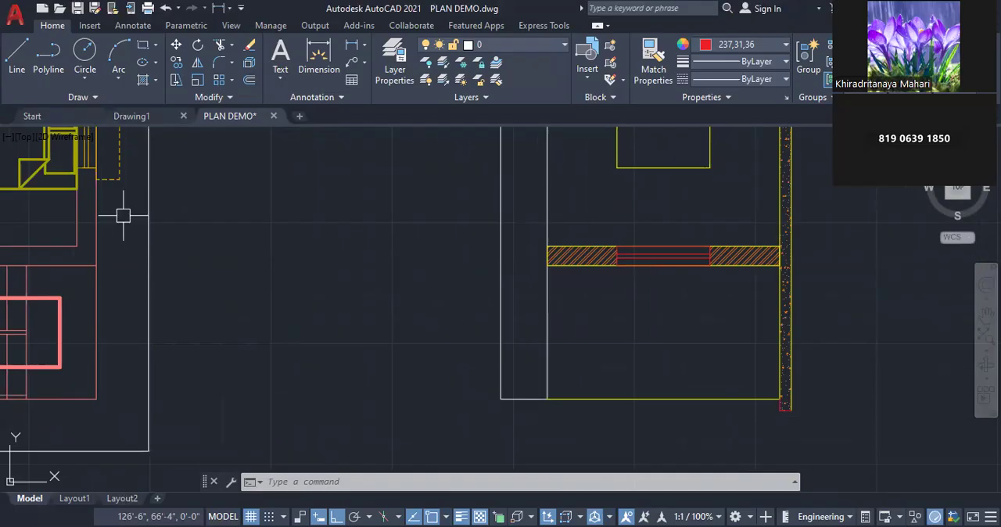
Open last month's recent residential building drawing as a reference, ignoring its unresolved reference files
left_click(123, 117)
left_click(83, 117)
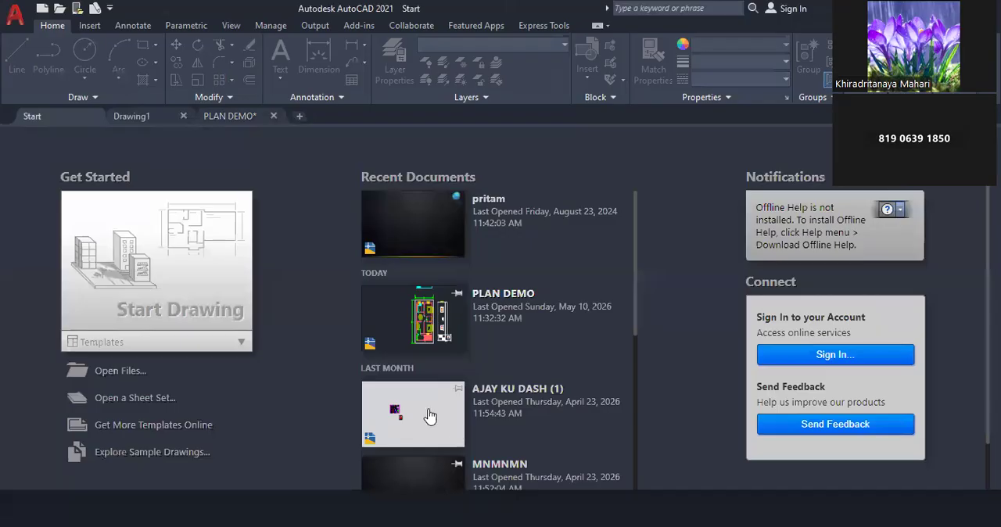
left_click(513, 400)
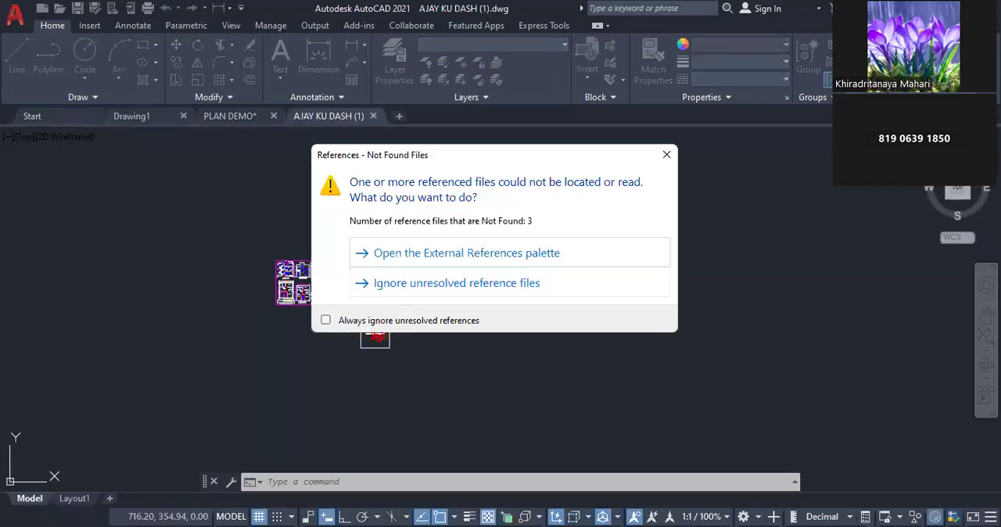
left_click(457, 283)
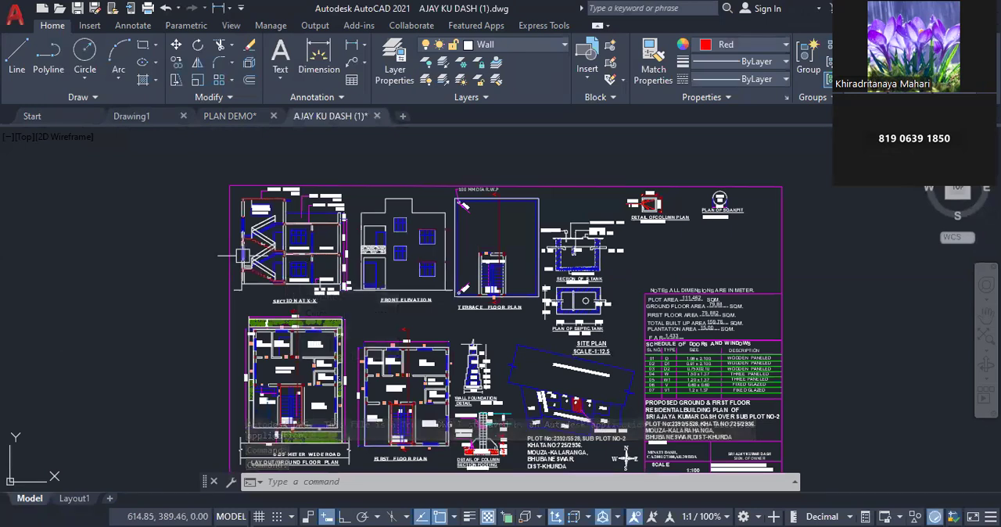
Examine SECTION AT X-X in the reference drawing, especially the lower stair flight, slabs, beams and ground-floor rooms
scroll(242, 256, "up", 4)
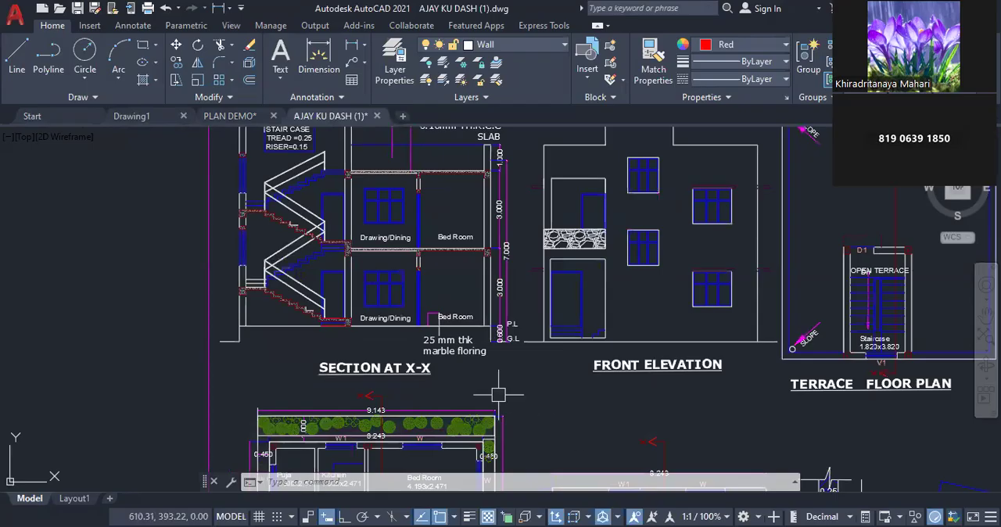
scroll(494, 402, "down", 2)
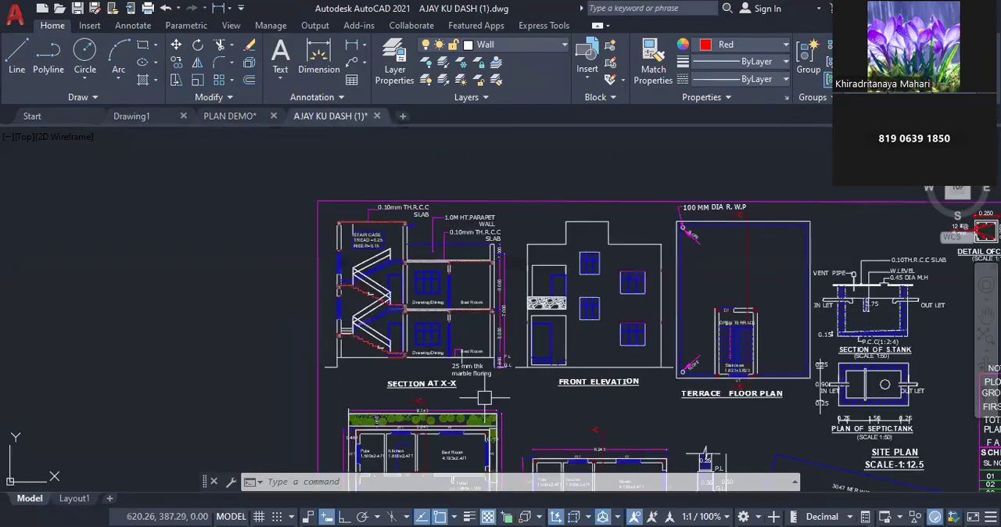
scroll(401, 350, "up", 2)
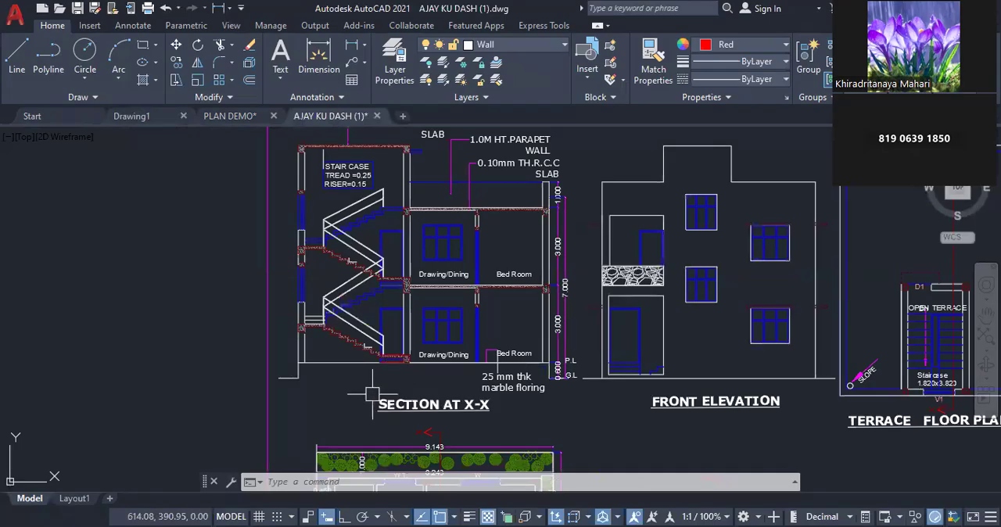
scroll(349, 337, "up", 2)
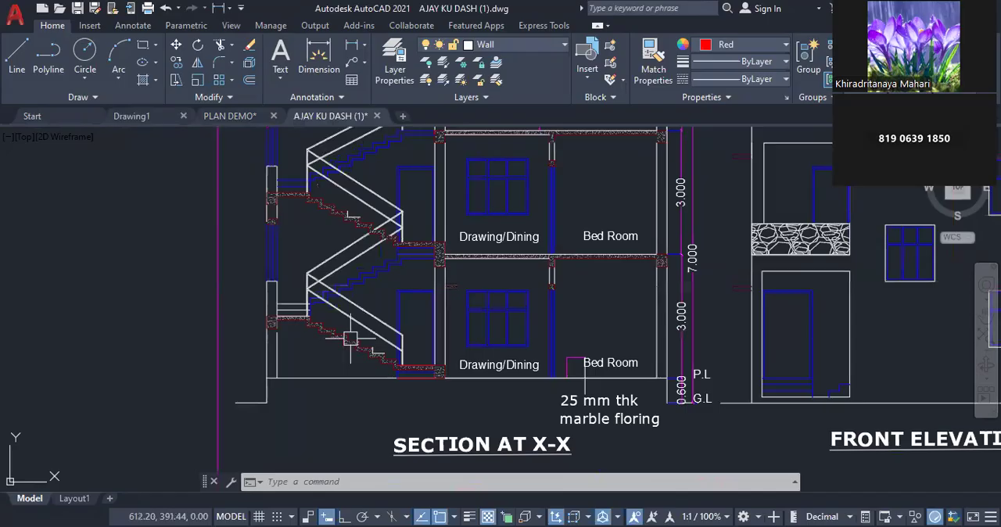
scroll(349, 338, "up", 1)
scroll(356, 365, "up", 1)
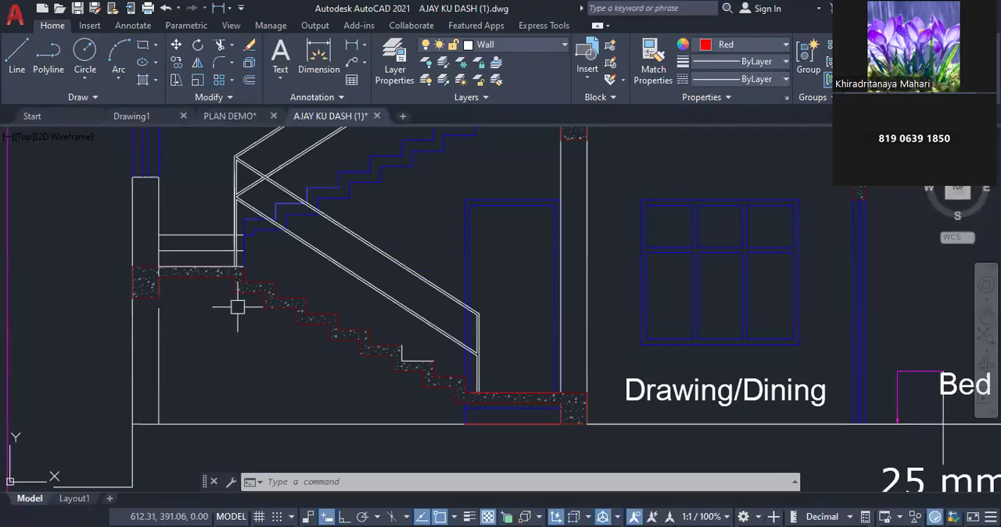
scroll(184, 346, "down", 1)
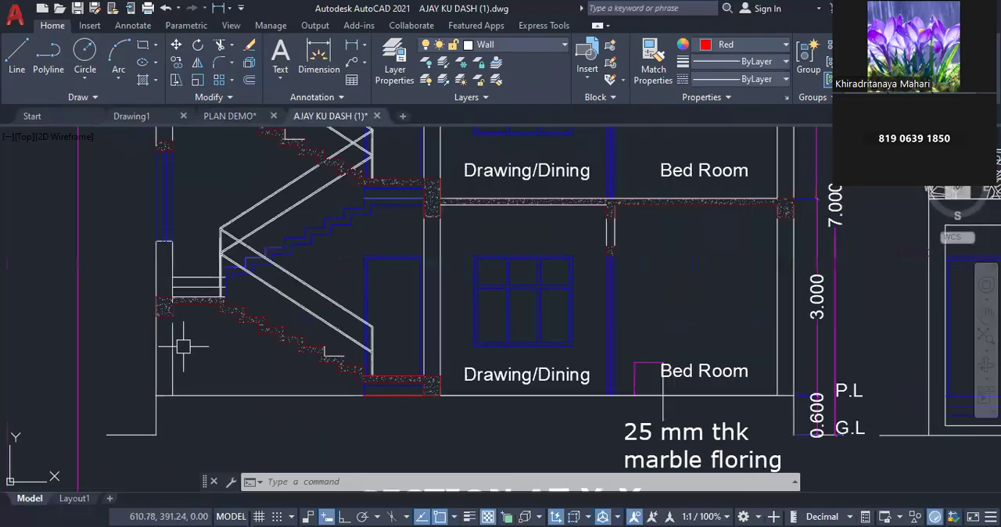
scroll(183, 347, "down", 1)
scroll(542, 265, "up", 1)
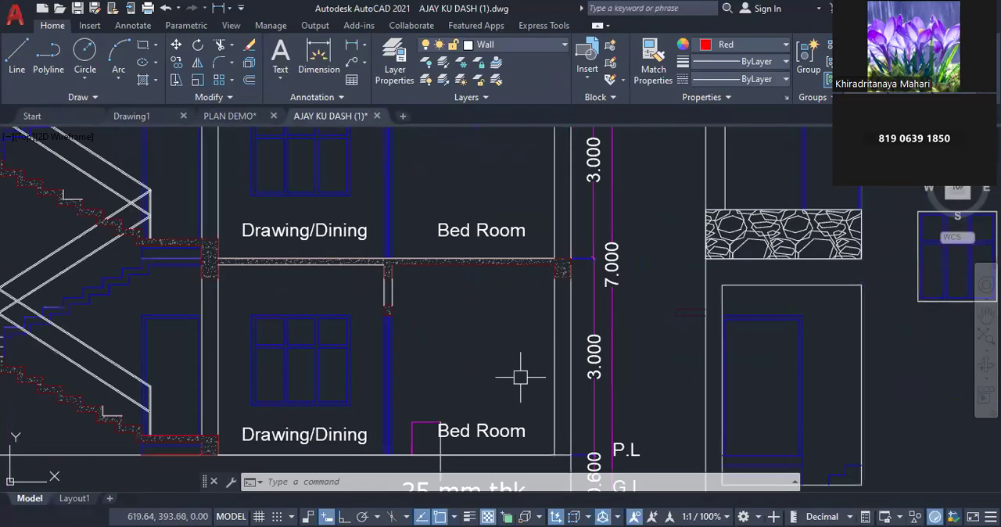
scroll(520, 376, "up", 1)
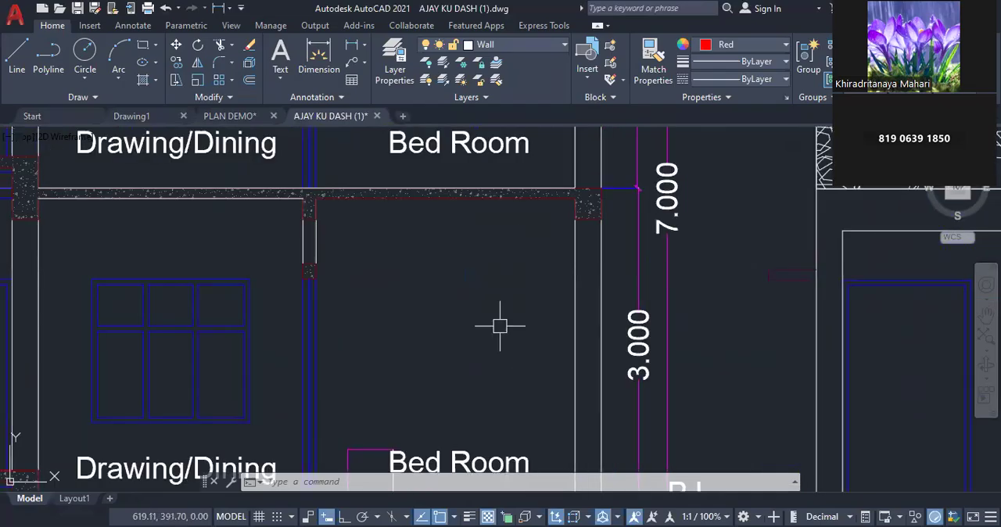
scroll(495, 330, "down", 3)
scroll(495, 329, "down", 2)
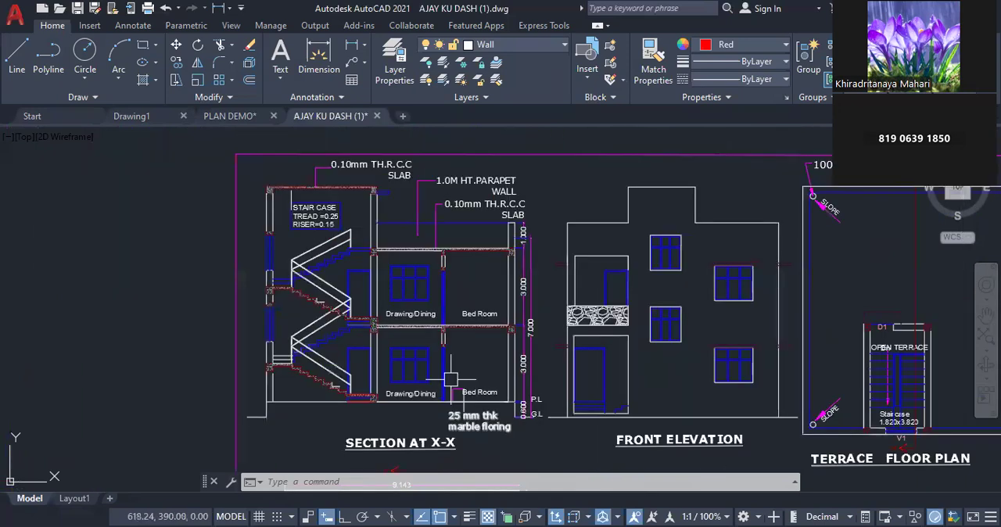
Examine the section's staircase, slab and parapet notes together with its vertical dimensions and plinth and ground levels
scroll(367, 173, "up", 4)
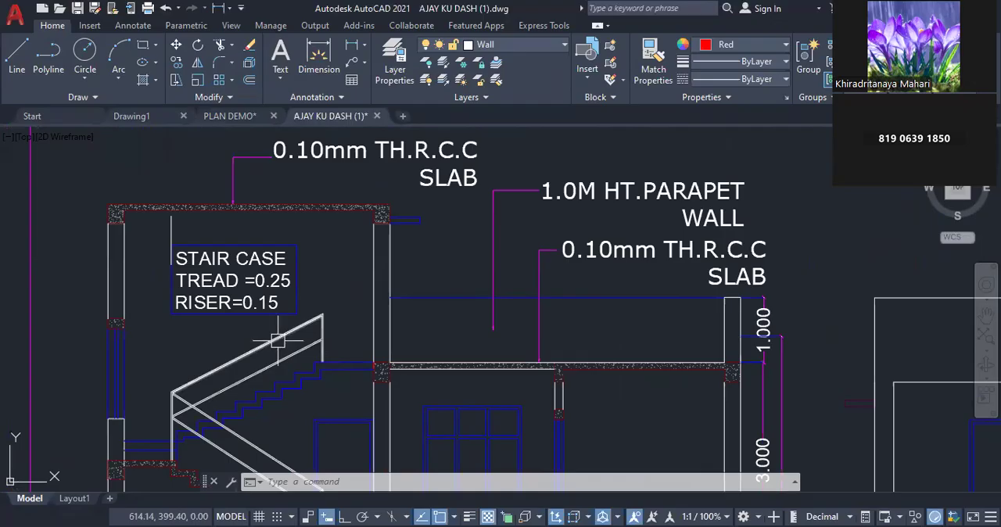
scroll(277, 342, "up", 2)
scroll(277, 340, "down", 2)
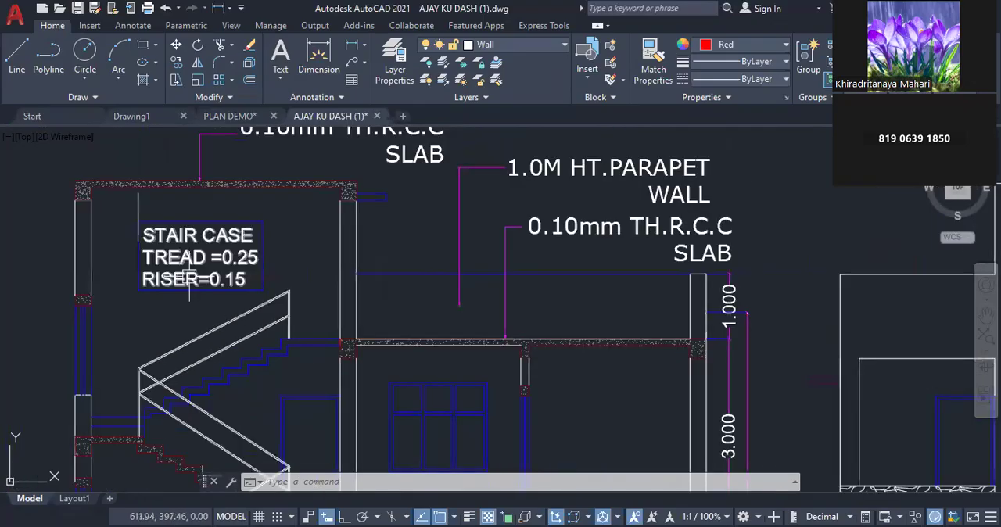
scroll(171, 219, "down", 2)
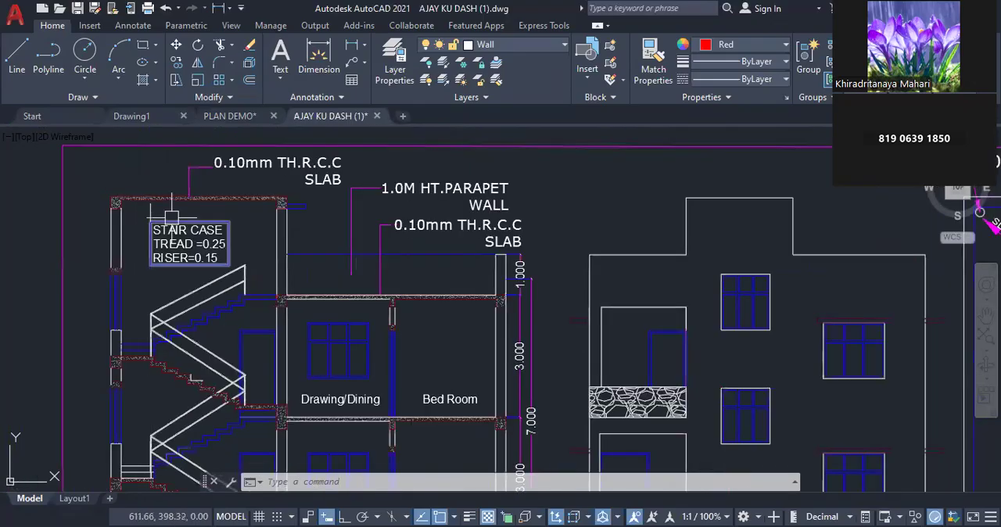
scroll(458, 225, "down", 4)
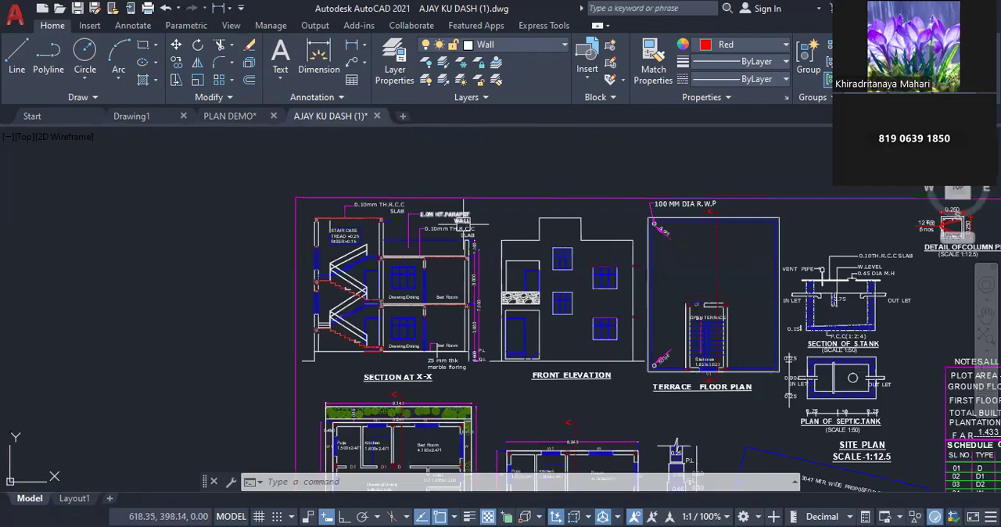
scroll(438, 336, "up", 5)
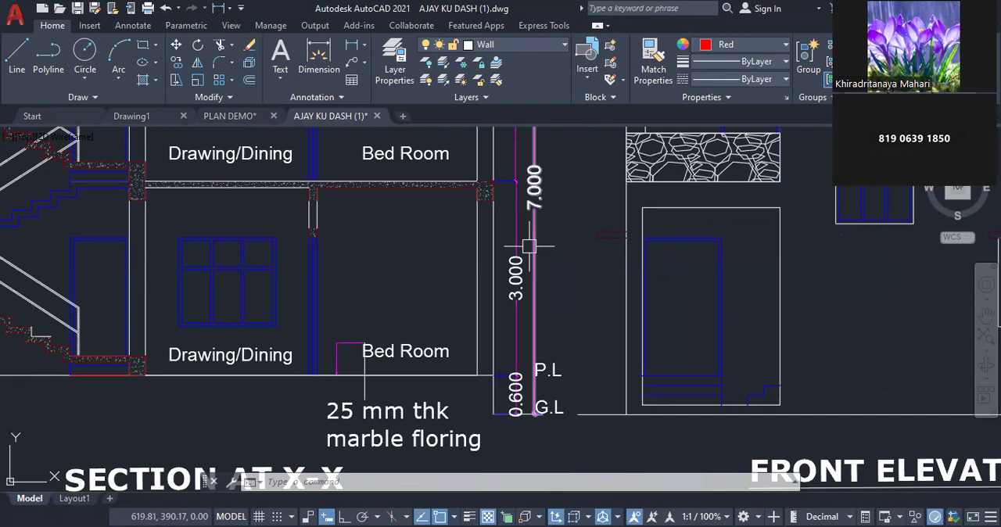
scroll(587, 273, "down", 2)
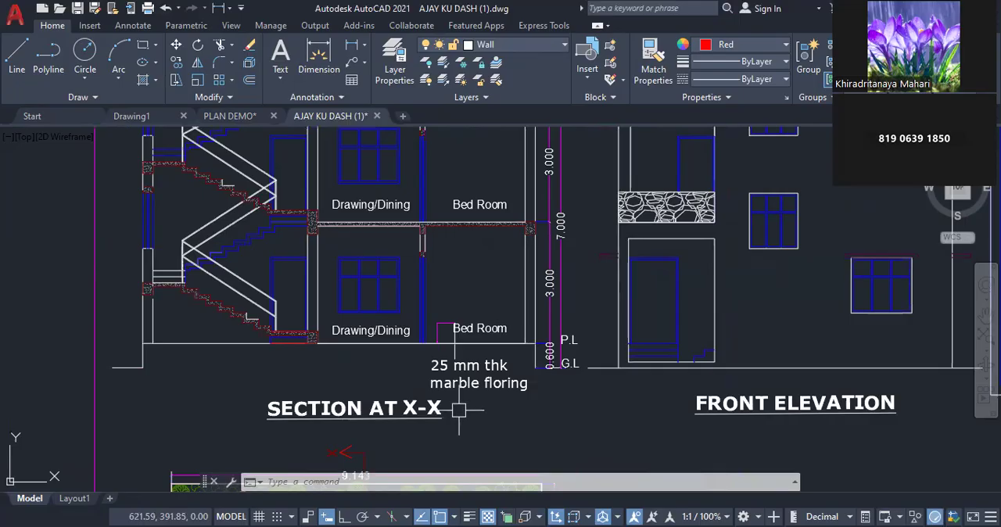
scroll(459, 409, "down", 5)
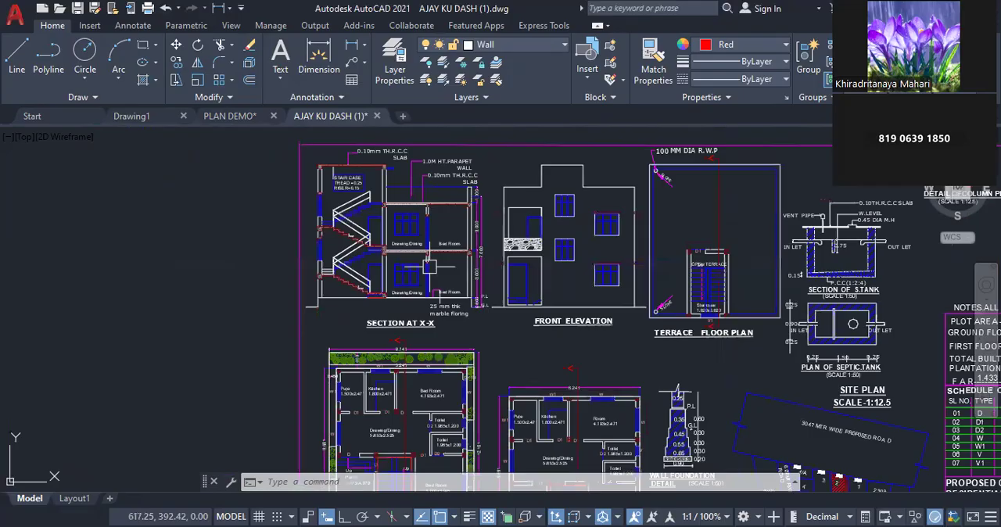
Compare the section line on the ground floor plan with SECTION AT X-X, including the stepped stair slab and railings
scroll(446, 445, "up", 3)
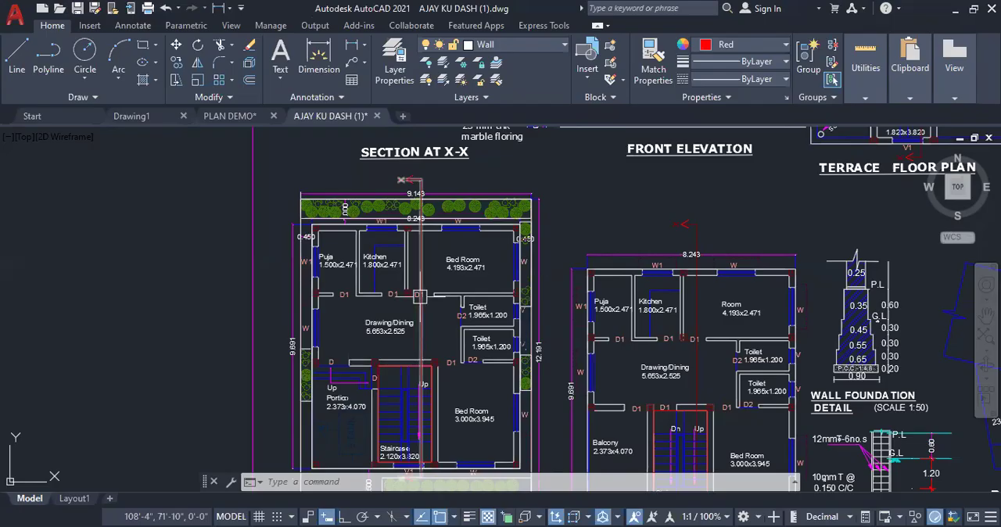
scroll(418, 295, "down", 4)
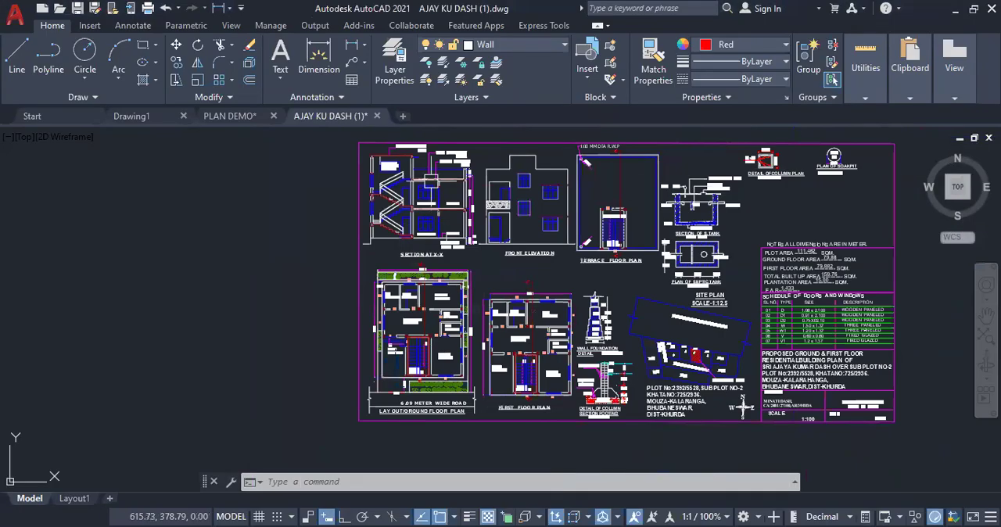
scroll(430, 172, "up", 2)
scroll(423, 154, "up", 4)
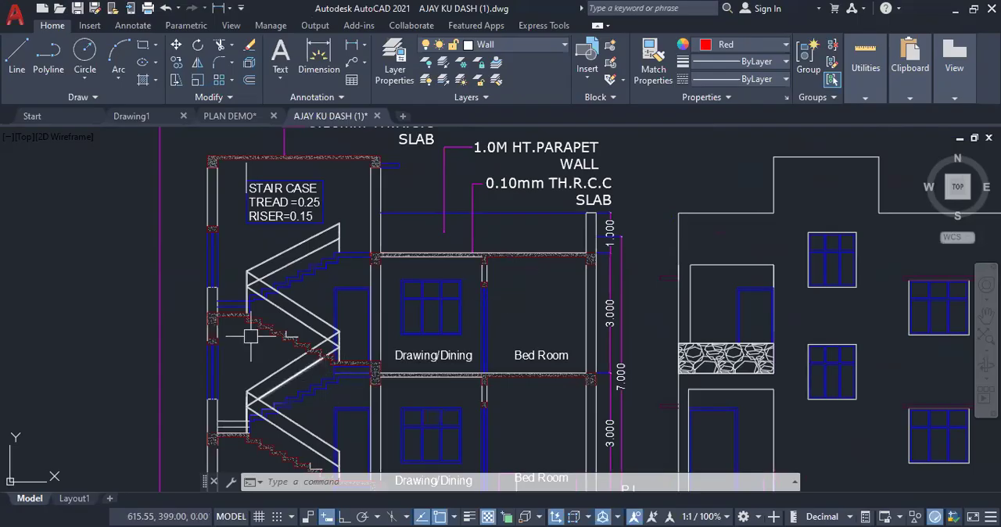
scroll(252, 338, "up", 2)
scroll(294, 318, "up", 2)
scroll(295, 317, "up", 2)
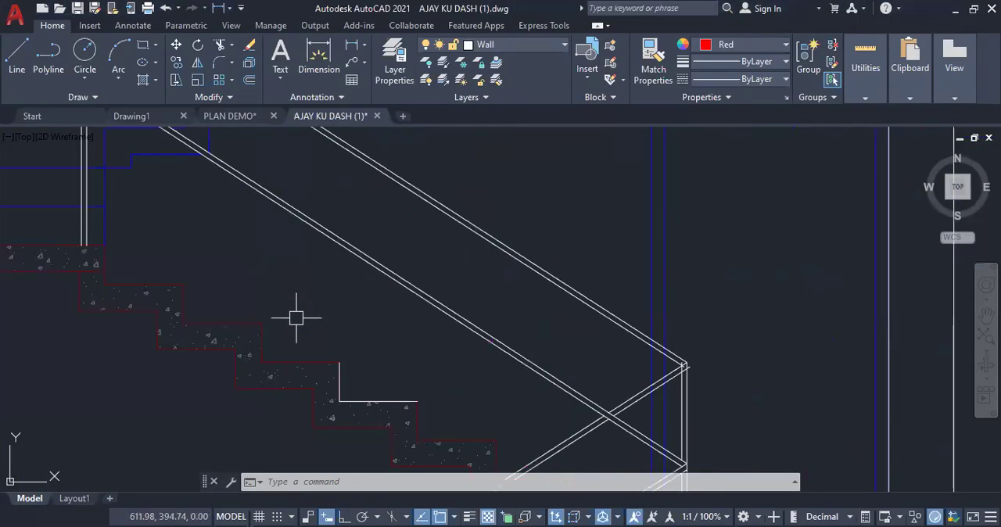
scroll(304, 372, "down", 1)
scroll(290, 373, "down", 3)
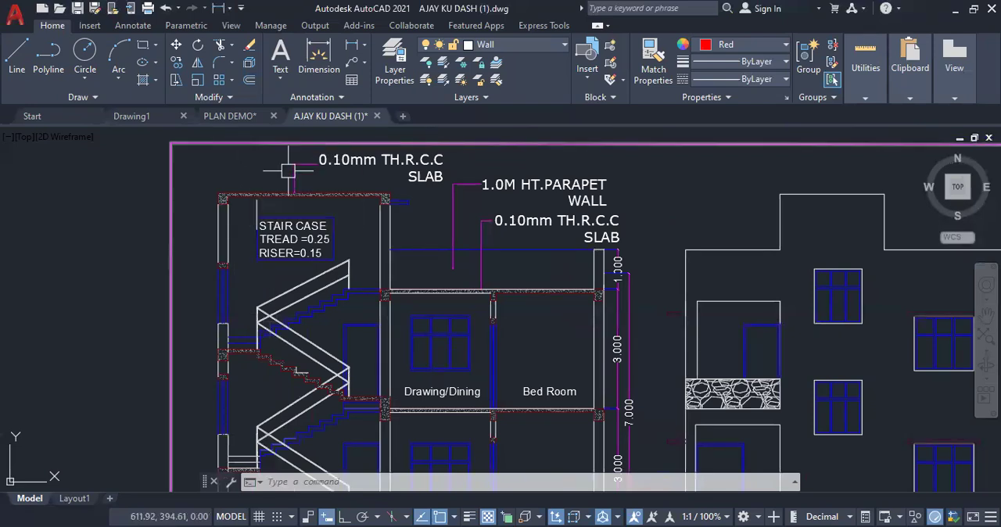
Examine the reference sheet's column plan detail, including its reinforcement and dimensions
scroll(356, 237, "down", 5)
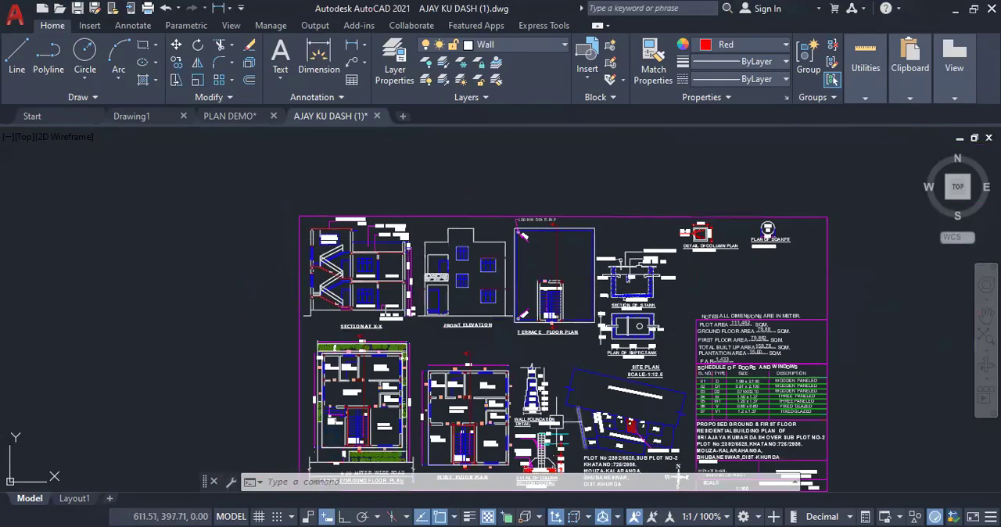
scroll(661, 287, "up", 2)
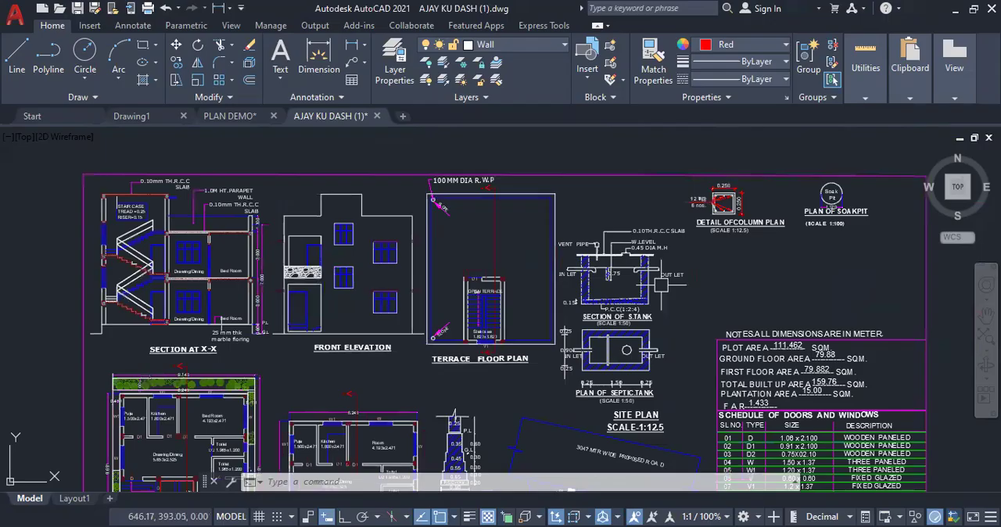
scroll(739, 182, "up", 2)
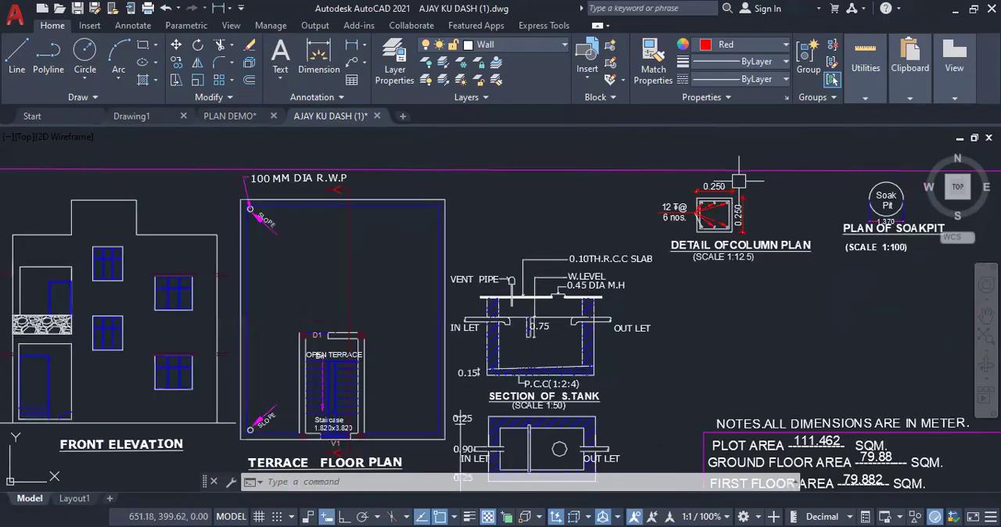
scroll(739, 181, "up", 3)
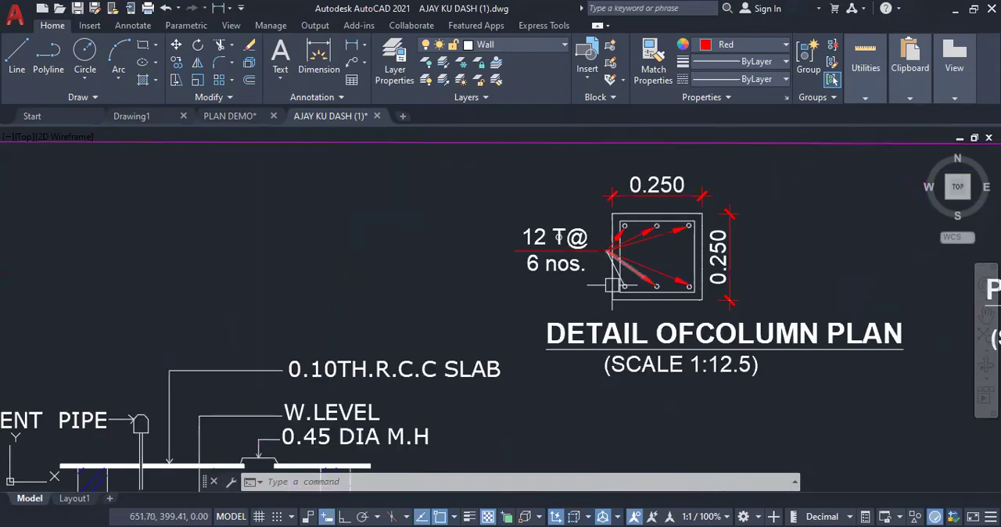
Examine the reference sheet's soak pit plan and the septic tank's section and plan, including notes and dimensions
scroll(407, 306, "down", 2)
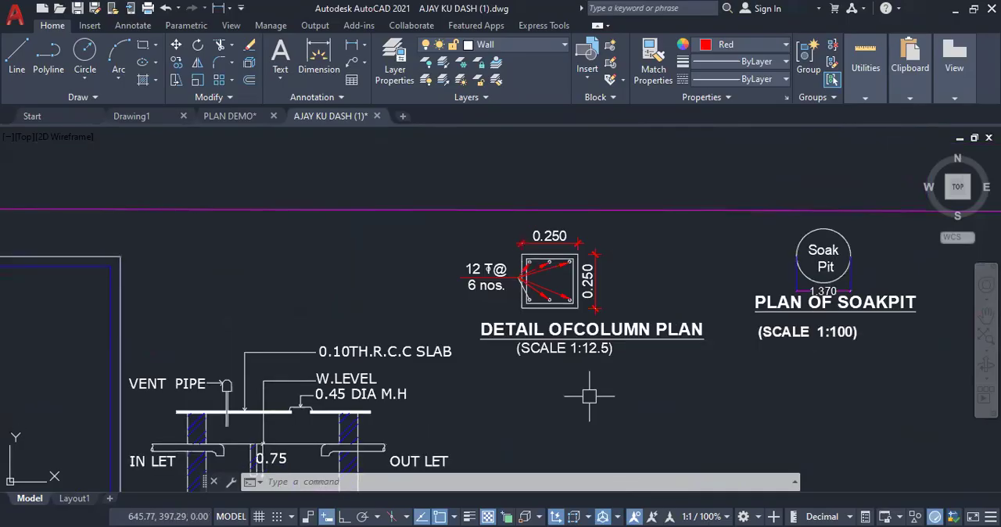
scroll(701, 202, "down", 2)
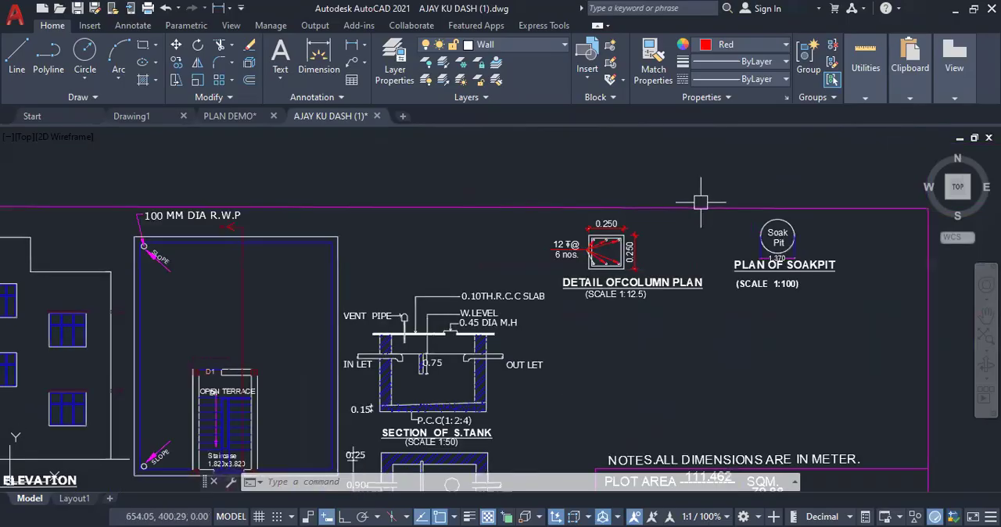
scroll(420, 432, "up", 2)
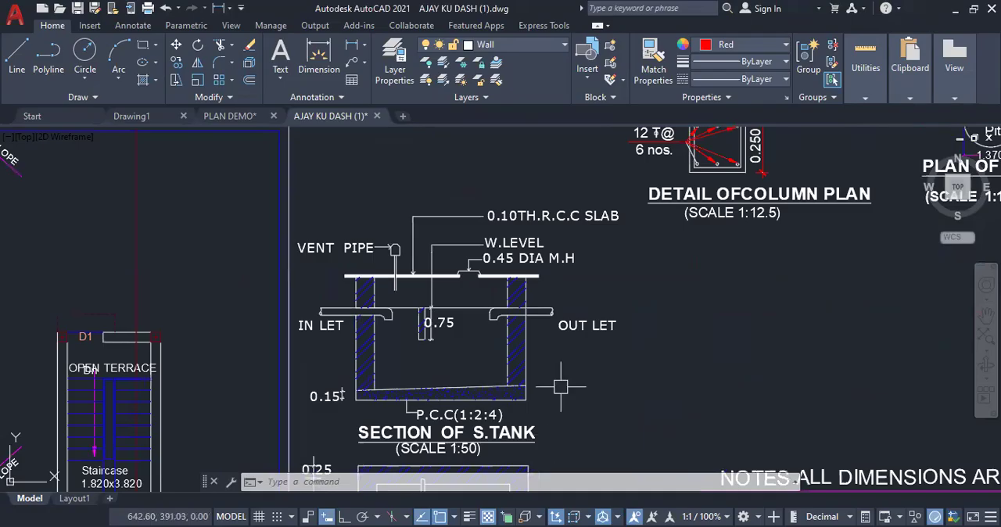
scroll(514, 243, "down", 2)
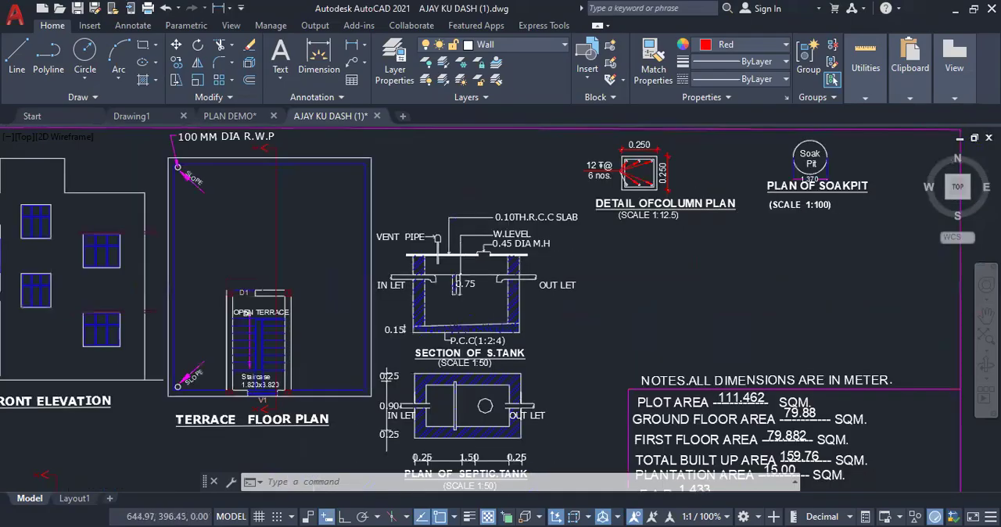
scroll(499, 356, "up", 2)
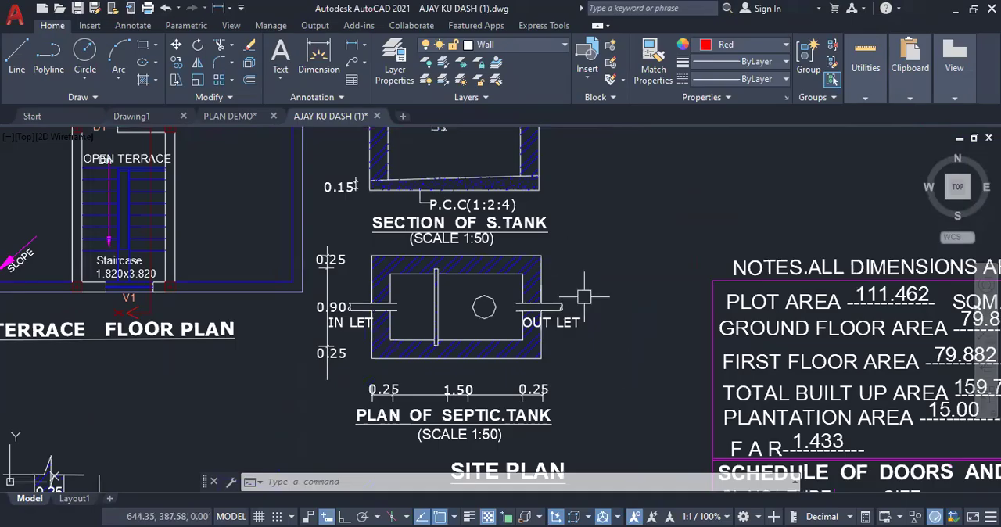
scroll(593, 321, "down", 2)
scroll(592, 321, "down", 5)
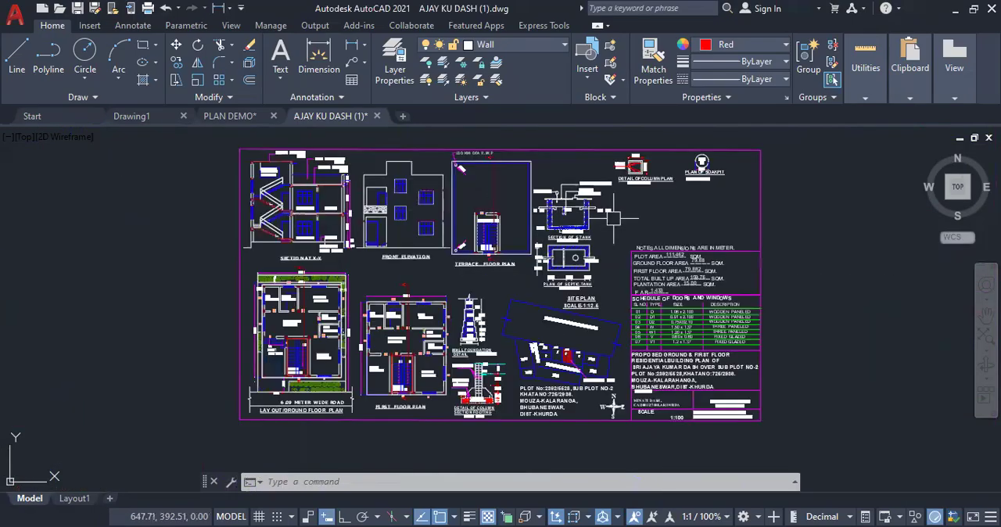
Examine the reference sheet's site plan, wall foundation detail and column section footing, including their dimensions and levels
scroll(590, 425, "up", 2)
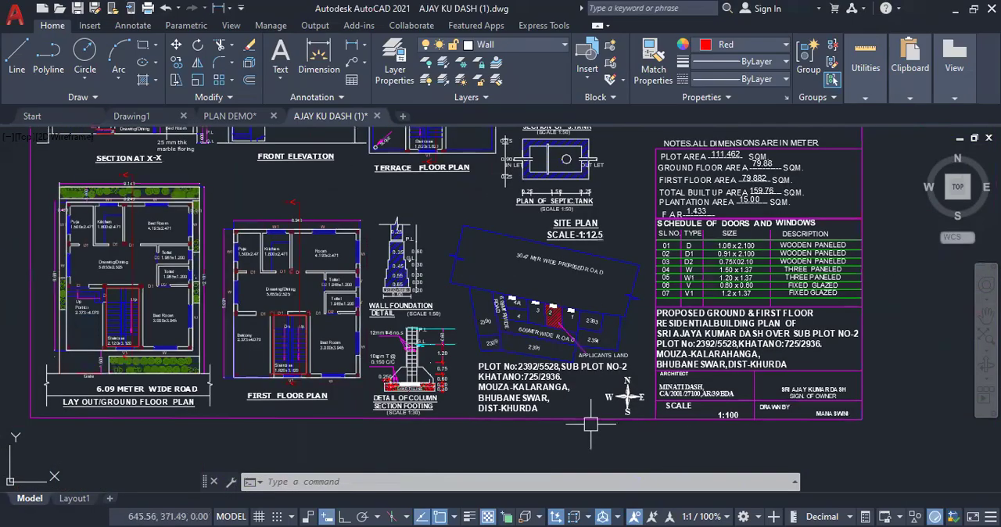
scroll(489, 309, "up", 3)
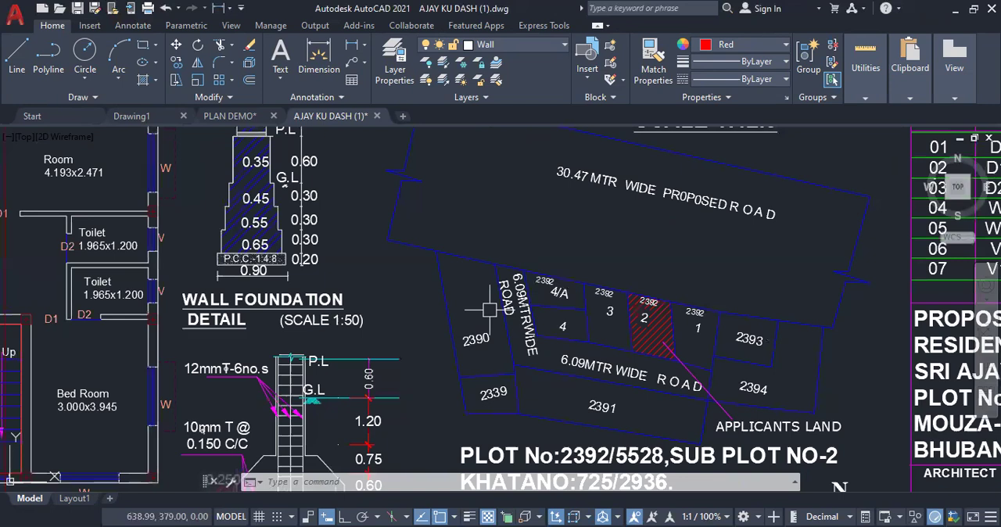
scroll(630, 266, "down", 2)
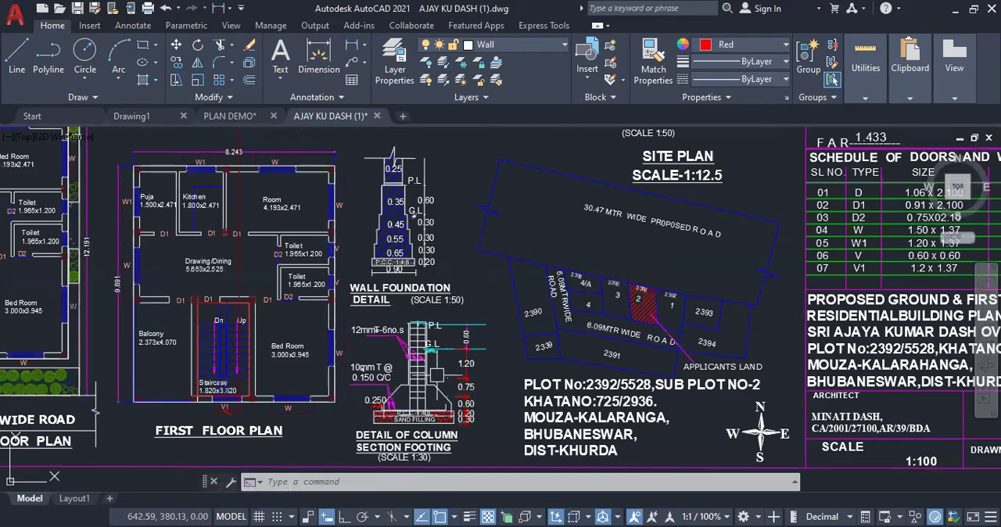
scroll(439, 458, "up", 2)
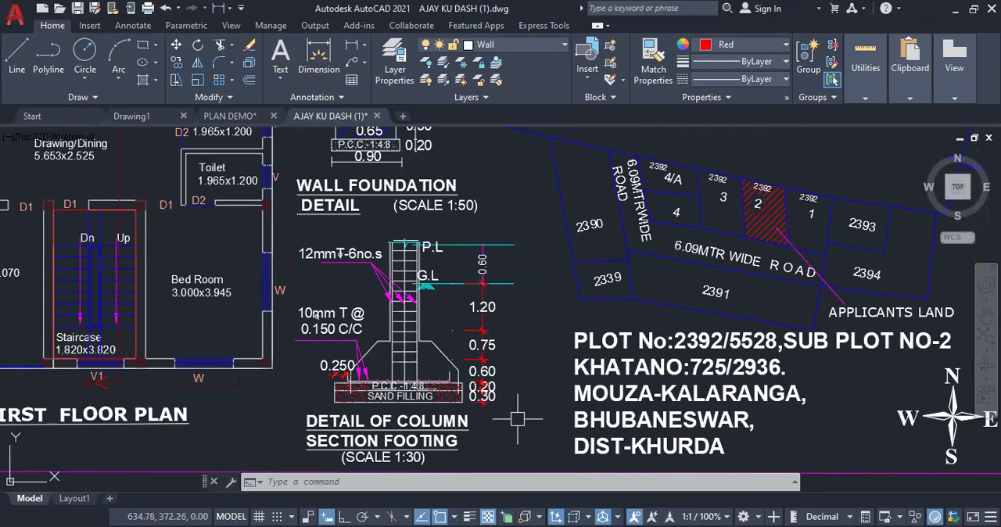
scroll(642, 395, "down", 4)
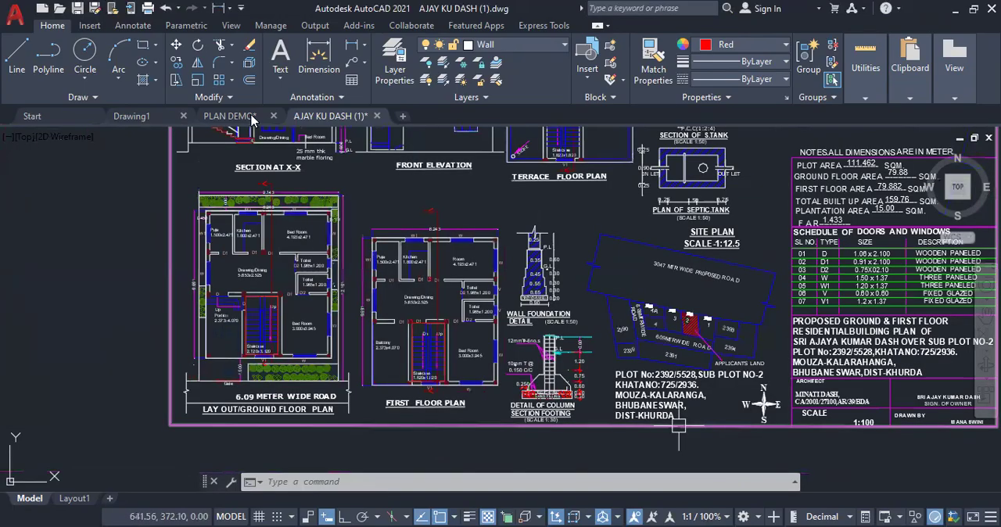
Return to the PLAN DEMO drawing and bring the floor plan, elevations and section into view
key("ctrl+Tab")
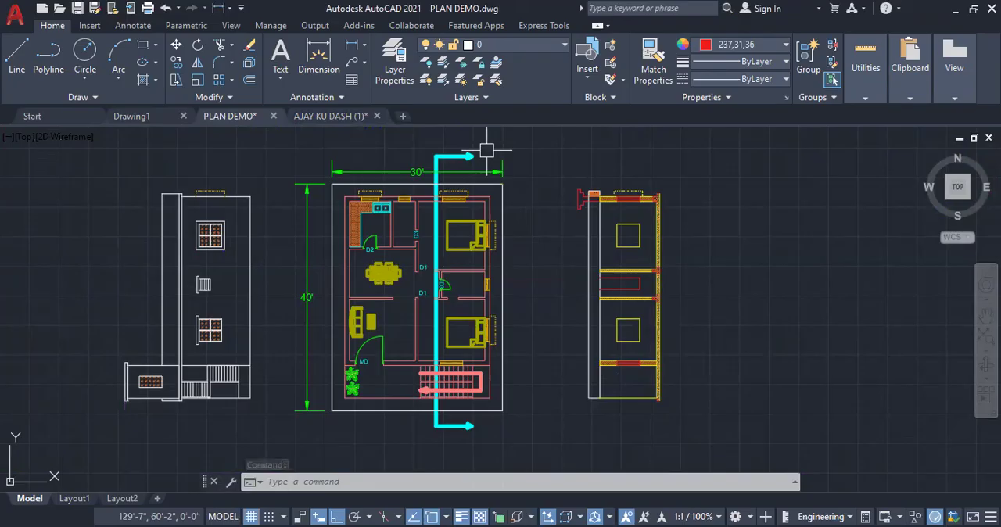
scroll(562, 349, "down", 2)
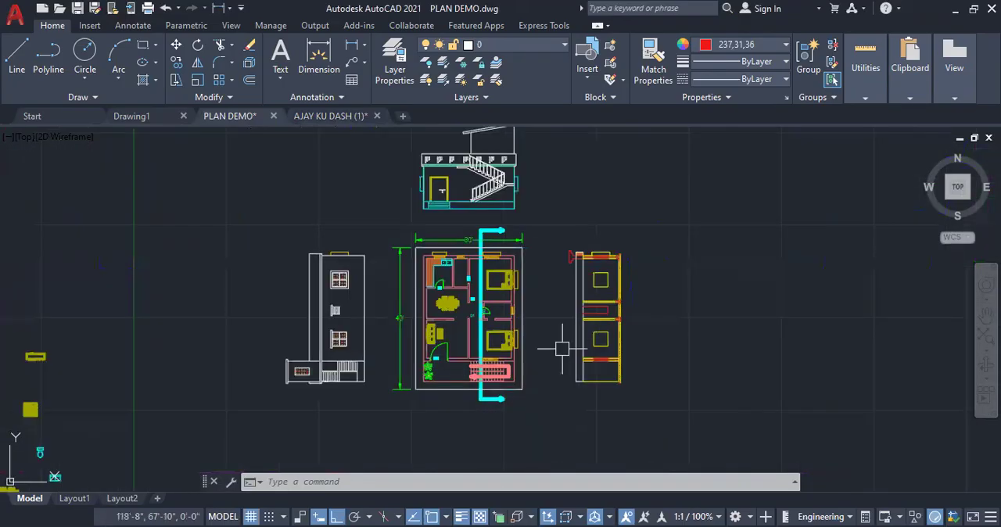
scroll(518, 161, "up", 2)
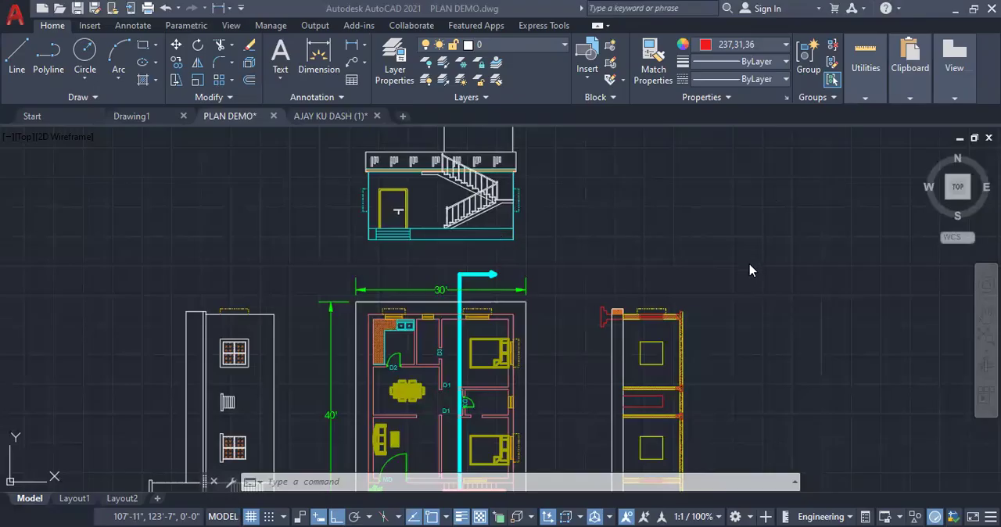
left_click(691, 241)
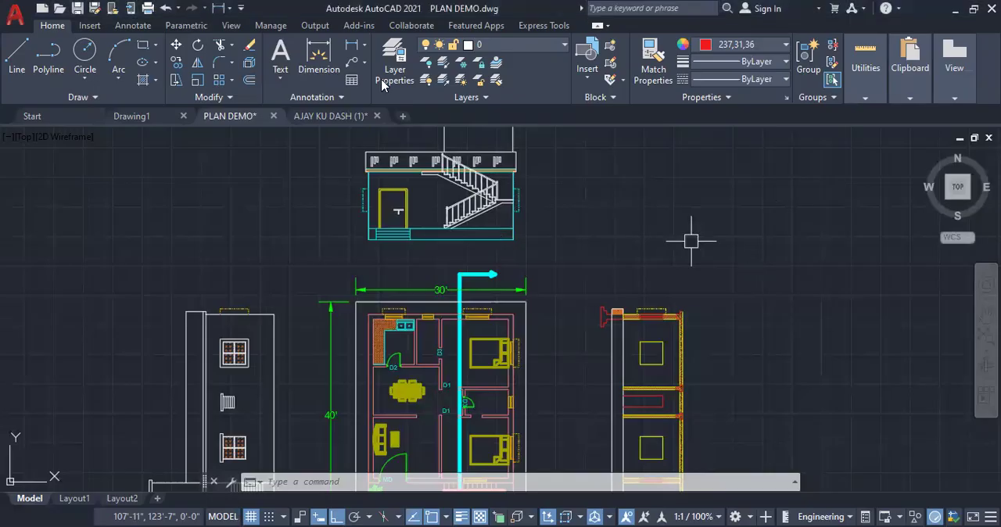